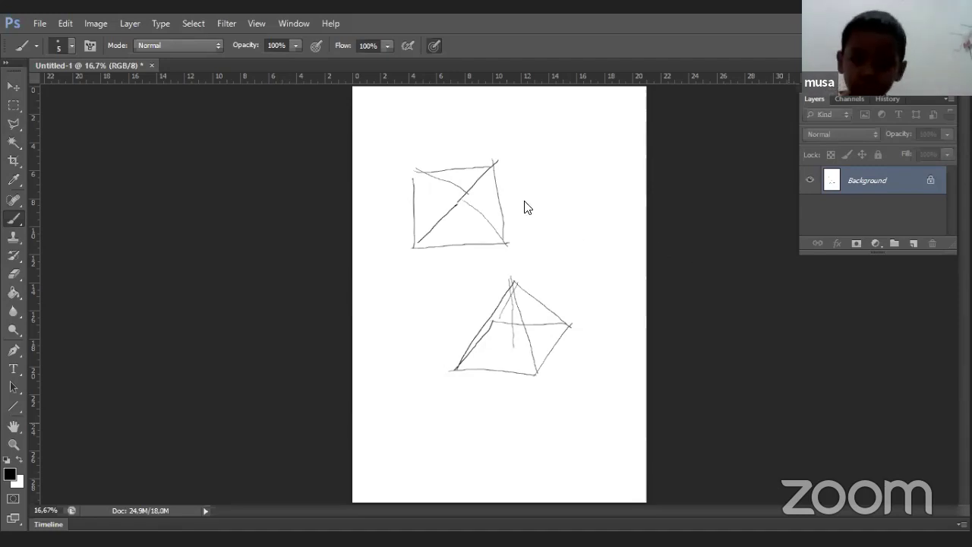
Whiten out the sketches on the Background layer with Hue/Saturation, setting Lightness to +100
{"action": "key", "text": "ctrl+u"}
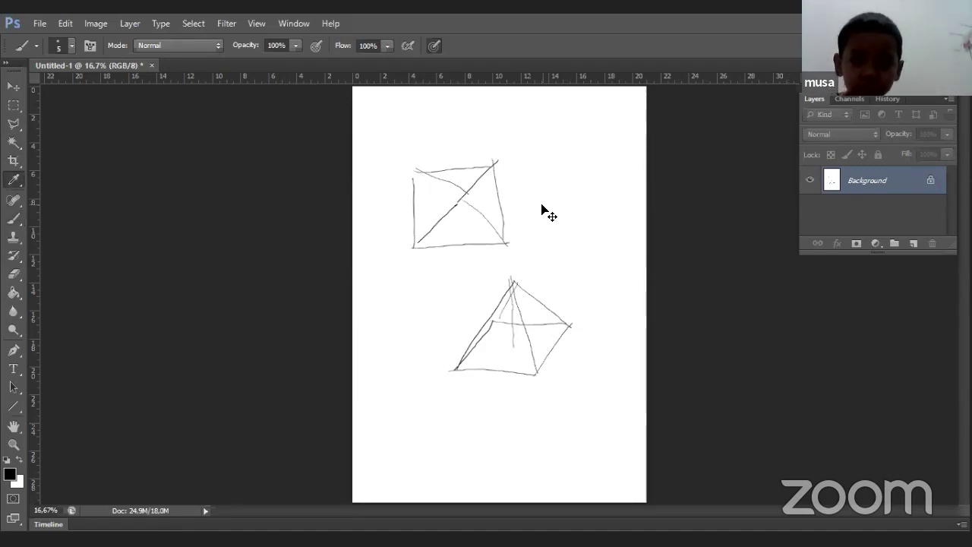
{"action": "left_click_drag", "start_coordinate": [428, 286], "coordinate": [498, 287]}
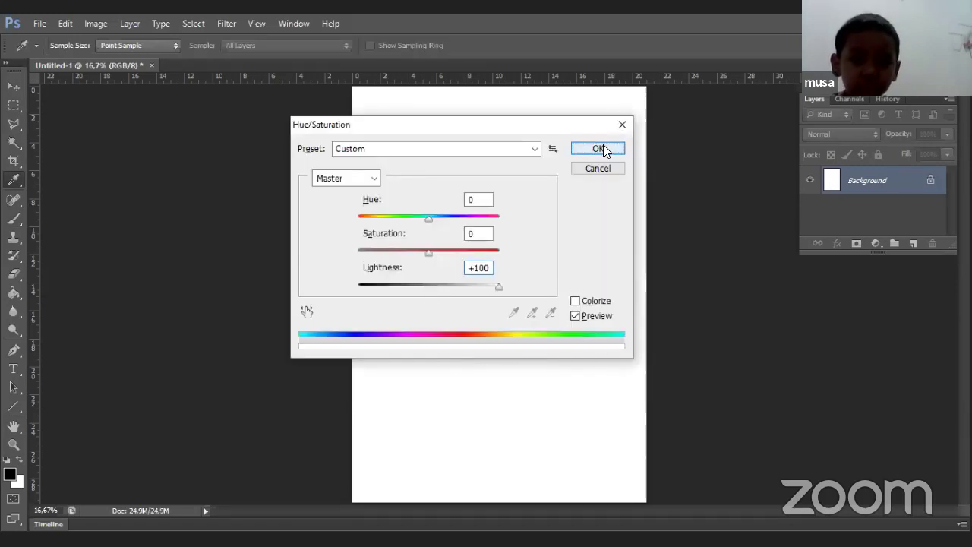
{"action": "left_click", "coordinate": [600, 148]}
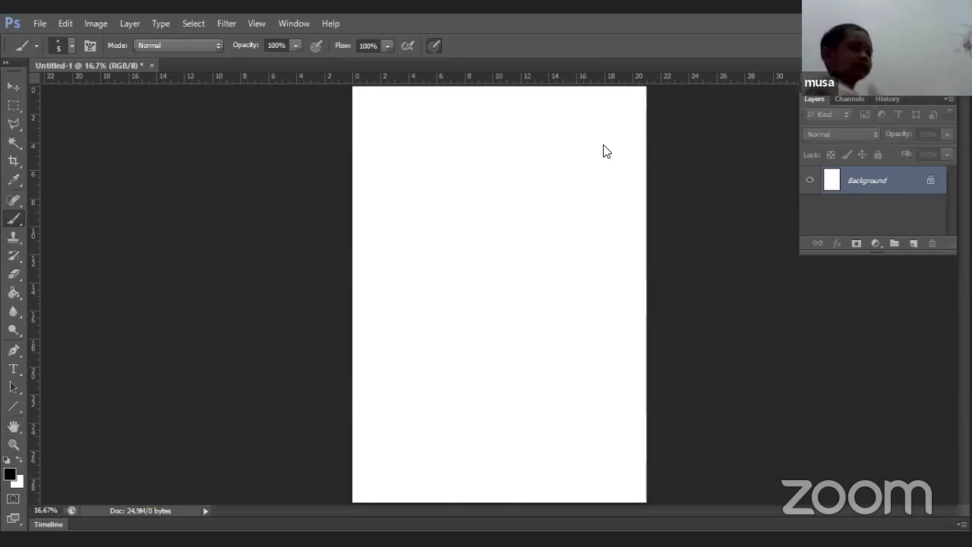
Add a new layer, brush a black square about 6 cm wide near the page's centre, and write "7 cm" below it
{"action": "left_click", "coordinate": [914, 244]}
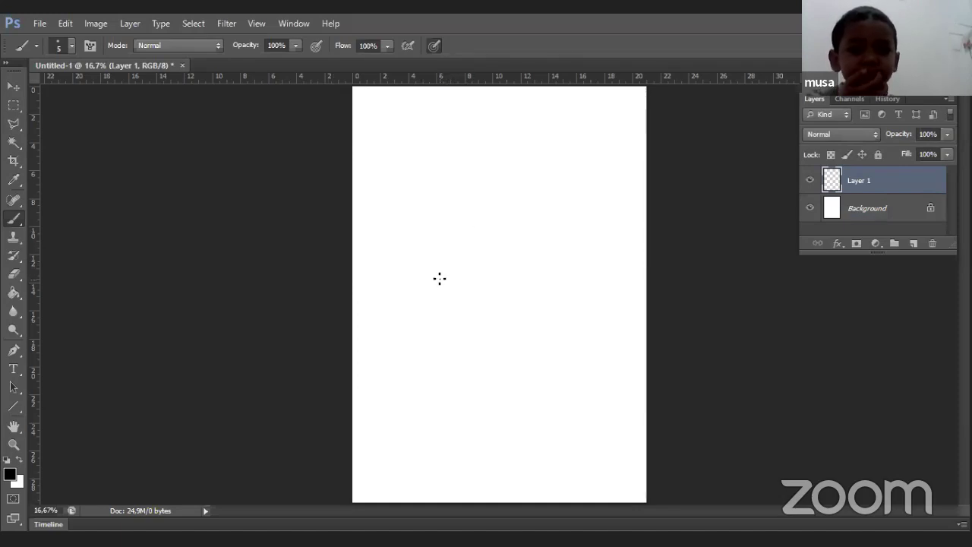
{"action": "mouse_move", "coordinate": [439, 278]}
{"action": "left_mouse_down"}
{"action": "mouse_move", "coordinate": [437, 206]}
{"action": "mouse_move", "coordinate": [522, 195]}
{"action": "mouse_move", "coordinate": [523, 281]}
{"action": "left_mouse_up"}
{"action": "left_click_drag", "start_coordinate": [439, 279], "coordinate": [527, 279]}
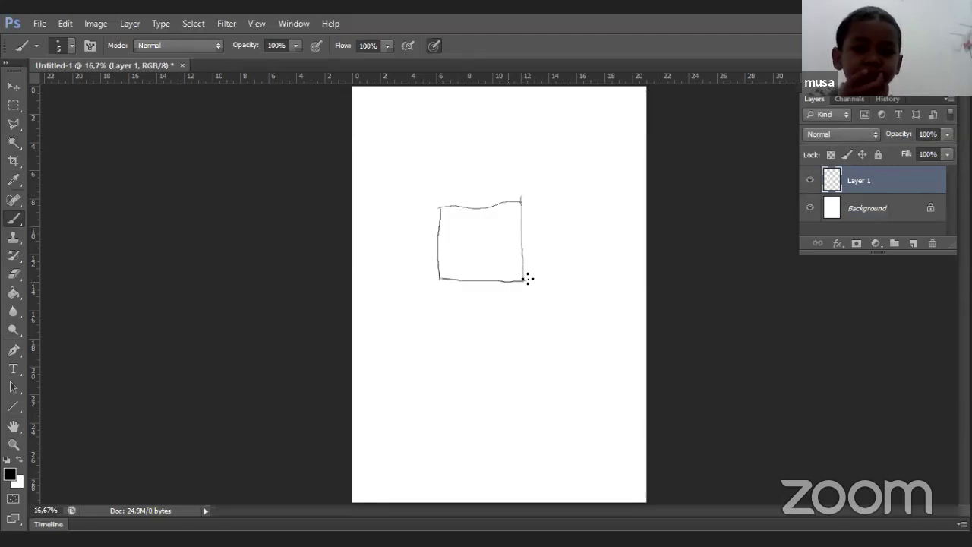
{"action": "mouse_move", "coordinate": [469, 290]}
{"action": "left_mouse_down"}
{"action": "mouse_move", "coordinate": [491, 296]}
{"action": "mouse_move", "coordinate": [521, 305]}
{"action": "left_mouse_up"}
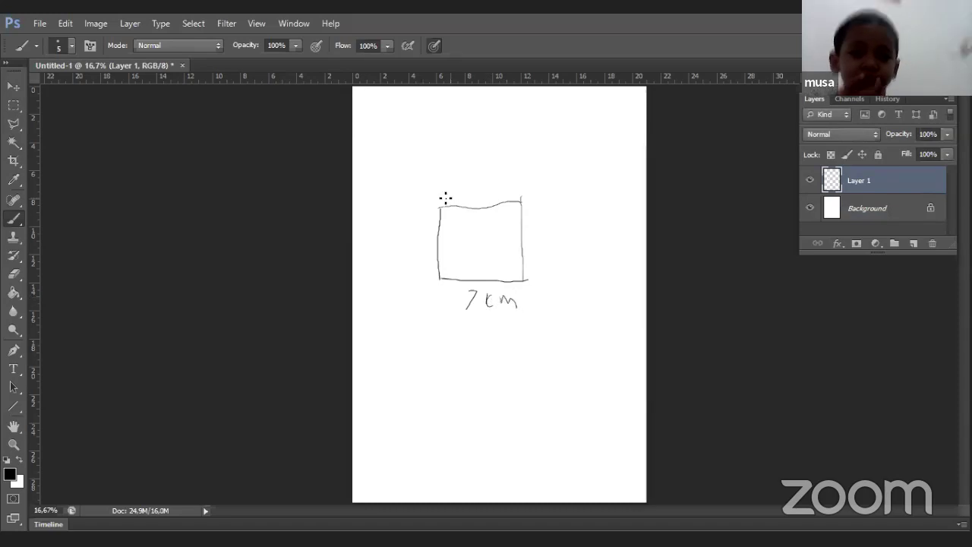
Draw a triangle outward from each of the square's four sides to form a pyramid net
{"action": "mouse_move", "coordinate": [443, 203]}
{"action": "left_mouse_down"}
{"action": "mouse_move", "coordinate": [480, 133]}
{"action": "mouse_move", "coordinate": [523, 198]}
{"action": "mouse_move", "coordinate": [595, 231]}
{"action": "left_mouse_up"}
{"action": "left_click_drag", "start_coordinate": [525, 280], "coordinate": [599, 229]}
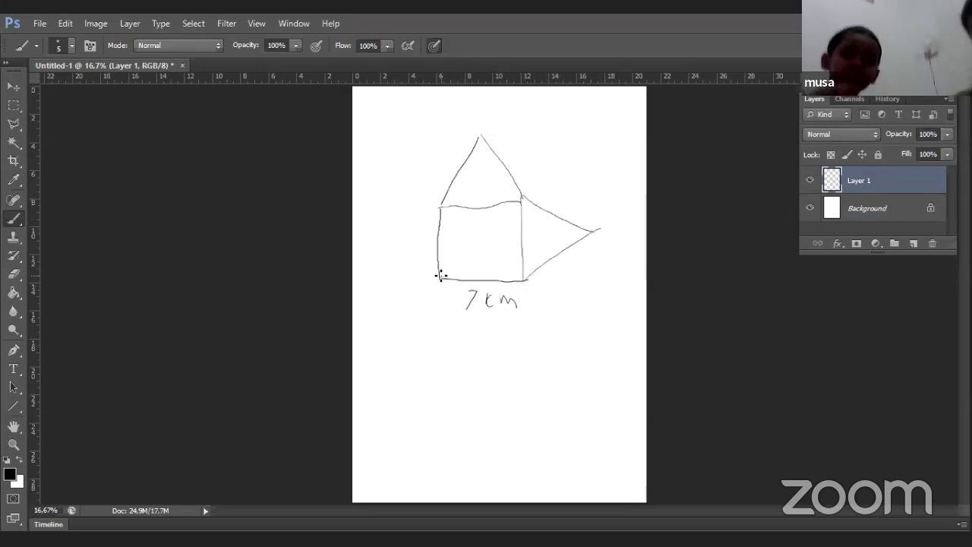
{"action": "mouse_move", "coordinate": [441, 277]}
{"action": "left_mouse_down"}
{"action": "mouse_move", "coordinate": [477, 360]}
{"action": "mouse_move", "coordinate": [531, 275]}
{"action": "mouse_move", "coordinate": [410, 253]}
{"action": "mouse_move", "coordinate": [382, 239]}
{"action": "mouse_move", "coordinate": [445, 195]}
{"action": "left_mouse_up"}
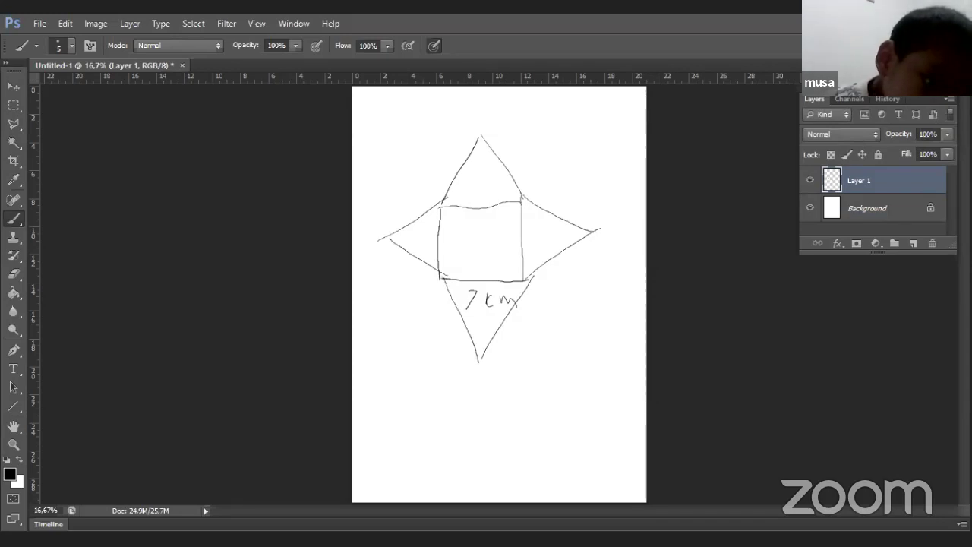
Draw the right triangle's height arrow in red (f80a0a) and label it 6.2
{"action": "left_click", "coordinate": [10, 474]}
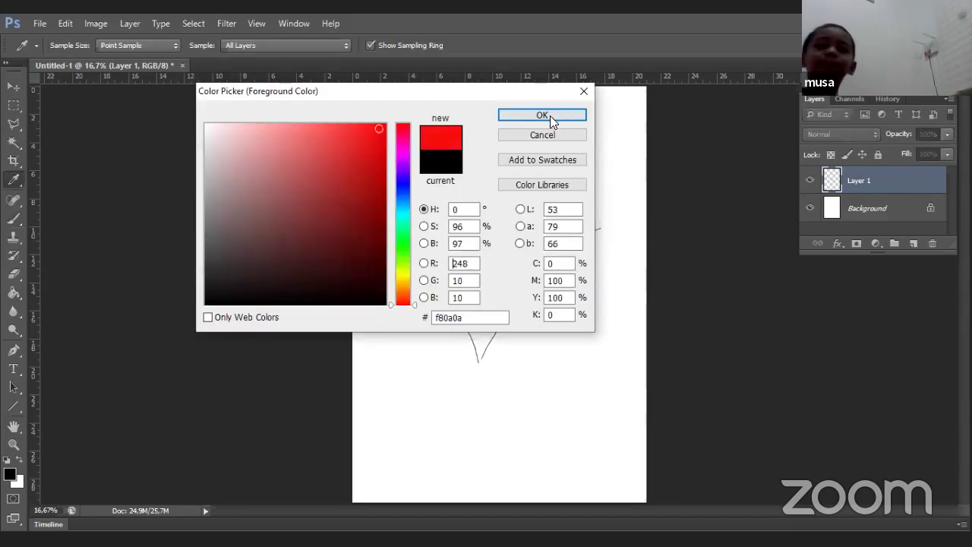
{"action": "left_click", "coordinate": [547, 116]}
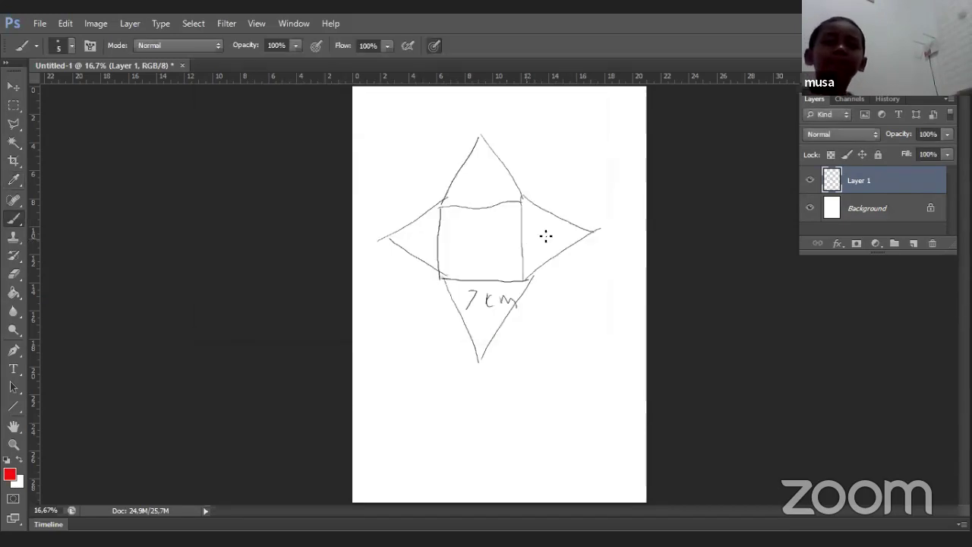
{"action": "left_click_drag", "start_coordinate": [525, 238], "coordinate": [596, 233]}
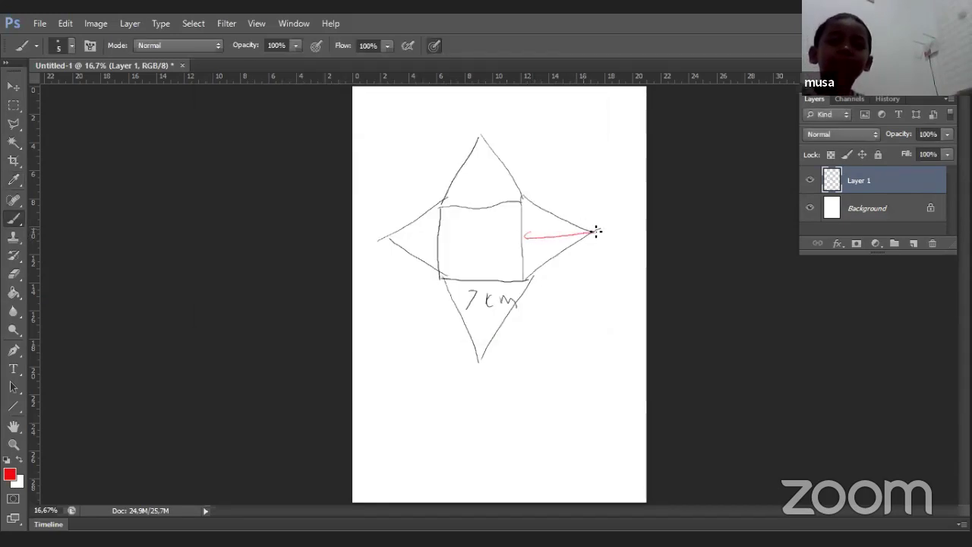
{"action": "left_click_drag", "start_coordinate": [542, 219], "coordinate": [564, 231]}
{"action": "left_click", "coordinate": [550, 231]}
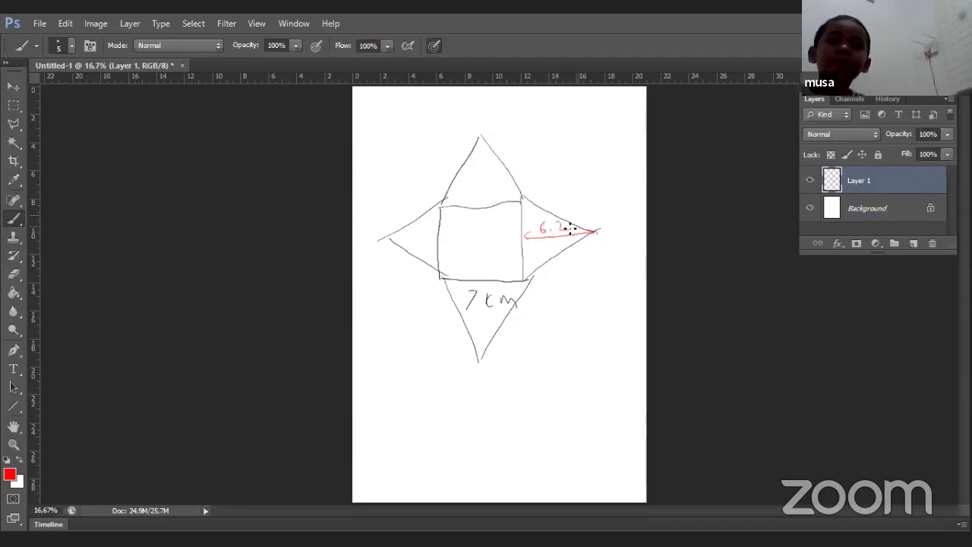
Draw red vertical and horizontal dimension arrows inside the square and label each one 7
{"action": "left_click", "coordinate": [487, 275]}
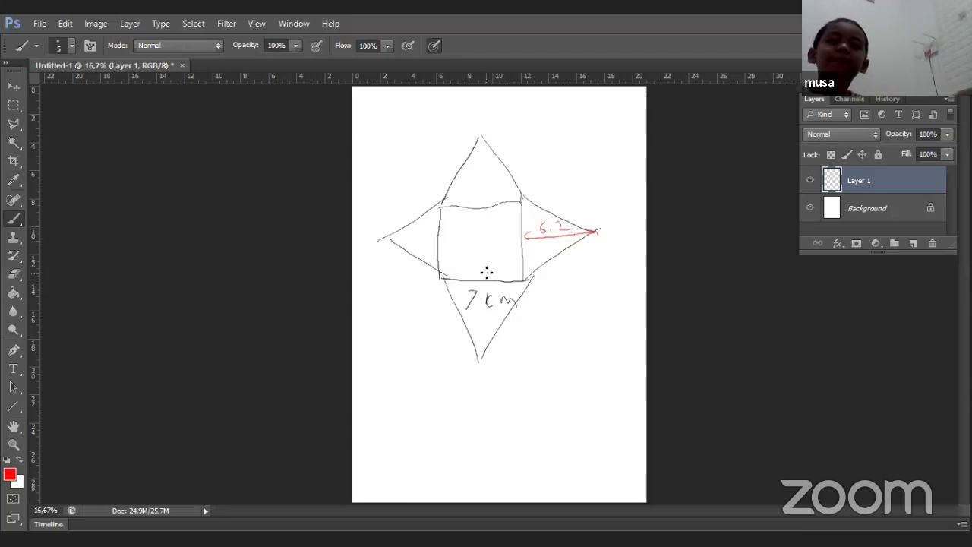
{"action": "left_click", "coordinate": [486, 206], "text": "shift"}
{"action": "mouse_move", "coordinate": [486, 275]}
{"action": "left_mouse_down"}
{"action": "mouse_move", "coordinate": [480, 267]}
{"action": "mouse_move", "coordinate": [486, 275]}
{"action": "left_mouse_up"}
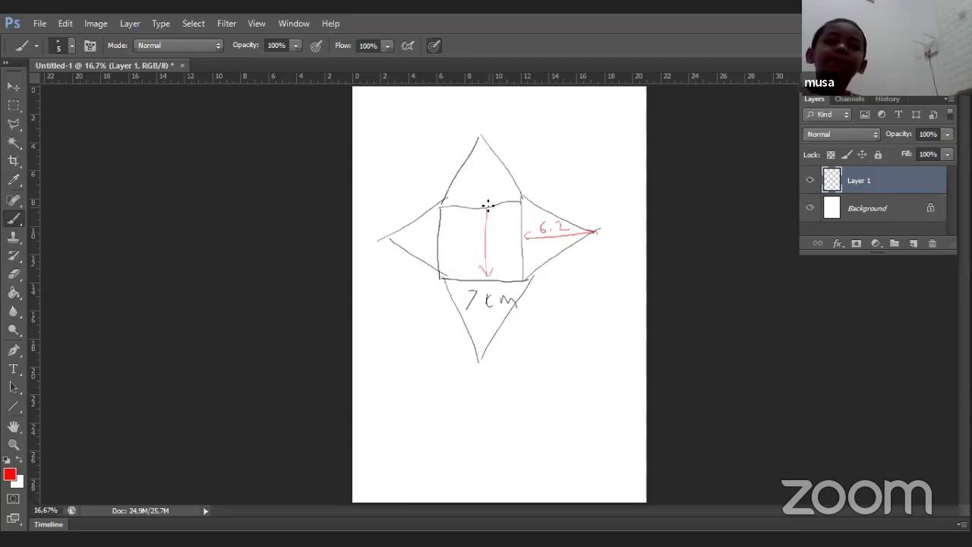
{"action": "mouse_move", "coordinate": [486, 207]}
{"action": "left_mouse_down"}
{"action": "mouse_move", "coordinate": [480, 215]}
{"action": "mouse_move", "coordinate": [494, 214]}
{"action": "mouse_move", "coordinate": [481, 226]}
{"action": "left_mouse_up"}
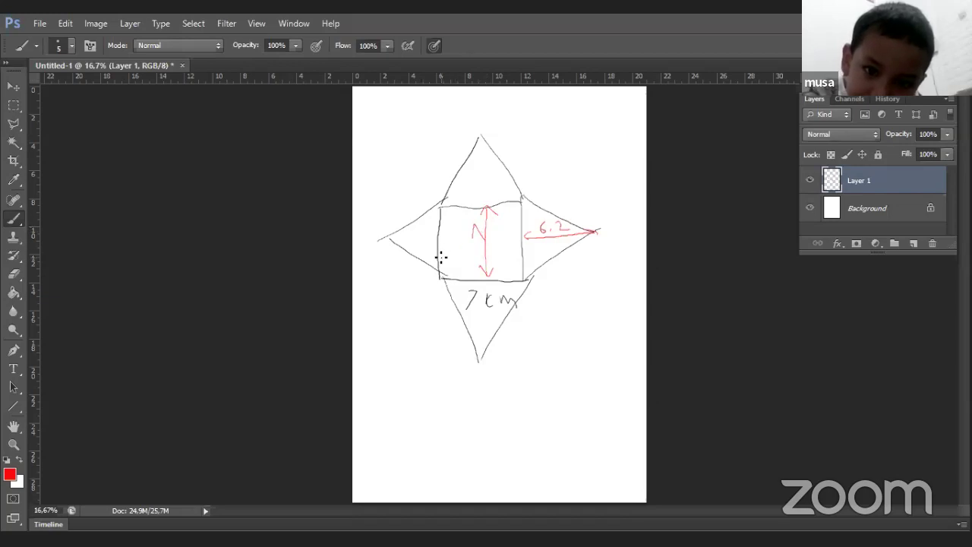
{"action": "mouse_move", "coordinate": [442, 256]}
{"action": "left_mouse_down"}
{"action": "mouse_move", "coordinate": [527, 246]}
{"action": "mouse_move", "coordinate": [449, 260]}
{"action": "left_mouse_up"}
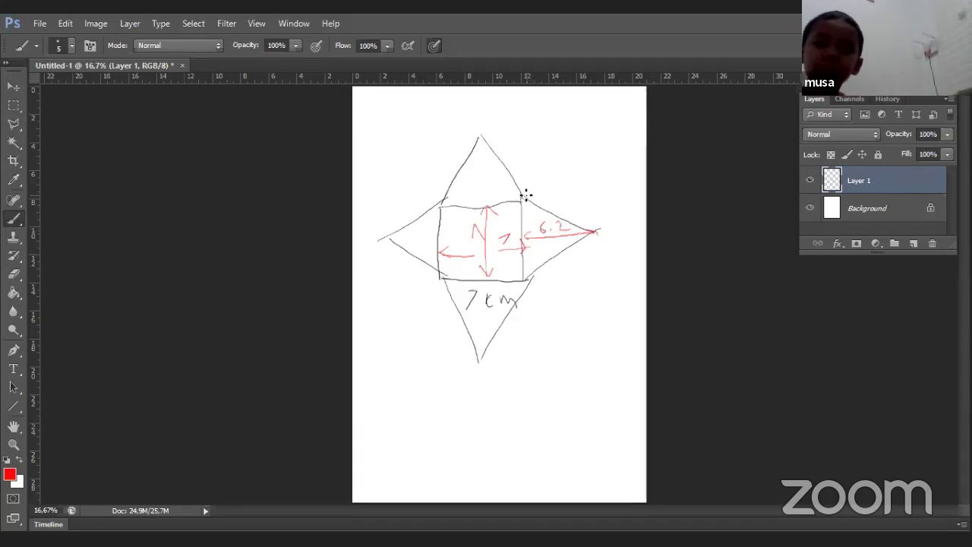
Outline red glue flaps along the two outer edges of the right triangle
{"action": "mouse_move", "coordinate": [523, 195]}
{"action": "left_mouse_down"}
{"action": "mouse_move", "coordinate": [569, 202]}
{"action": "mouse_move", "coordinate": [600, 229]}
{"action": "left_mouse_up"}
{"action": "mouse_move", "coordinate": [532, 278]}
{"action": "left_mouse_down"}
{"action": "mouse_move", "coordinate": [551, 281]}
{"action": "mouse_move", "coordinate": [590, 250]}
{"action": "mouse_move", "coordinate": [598, 226]}
{"action": "left_mouse_up"}
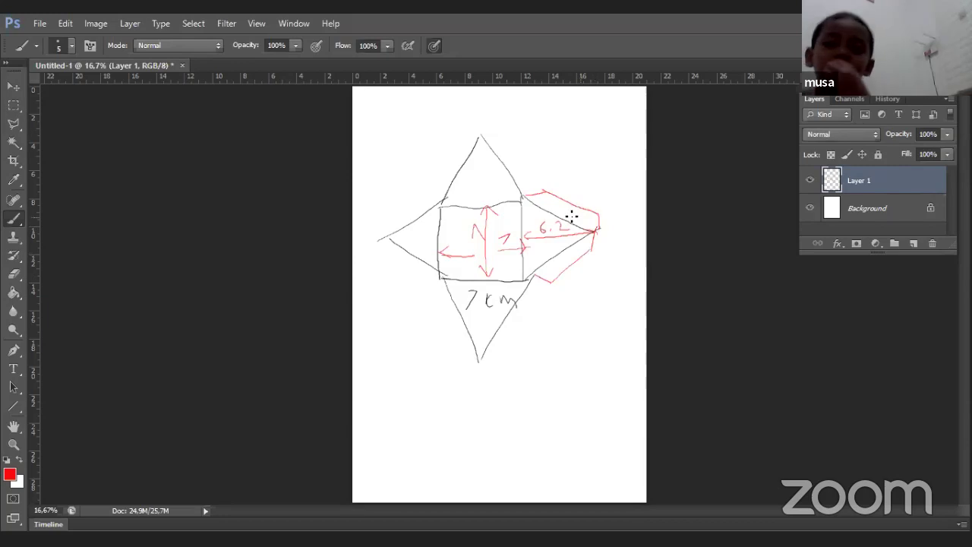
Trace all four sides of the square in blue (3009f8) with an 11 px brush, going over them repeatedly to thicken them
{"action": "left_click", "coordinate": [10, 477]}
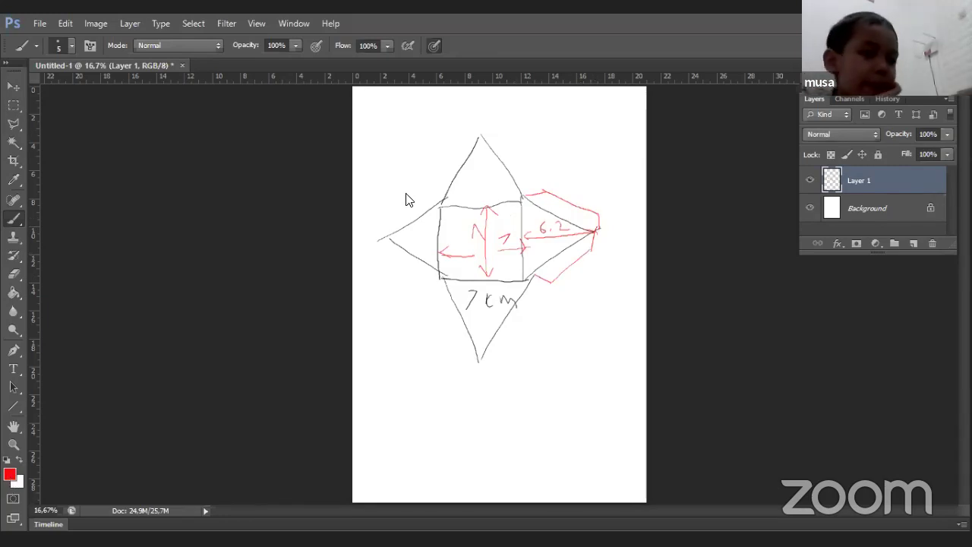
{"action": "left_click", "coordinate": [405, 180]}
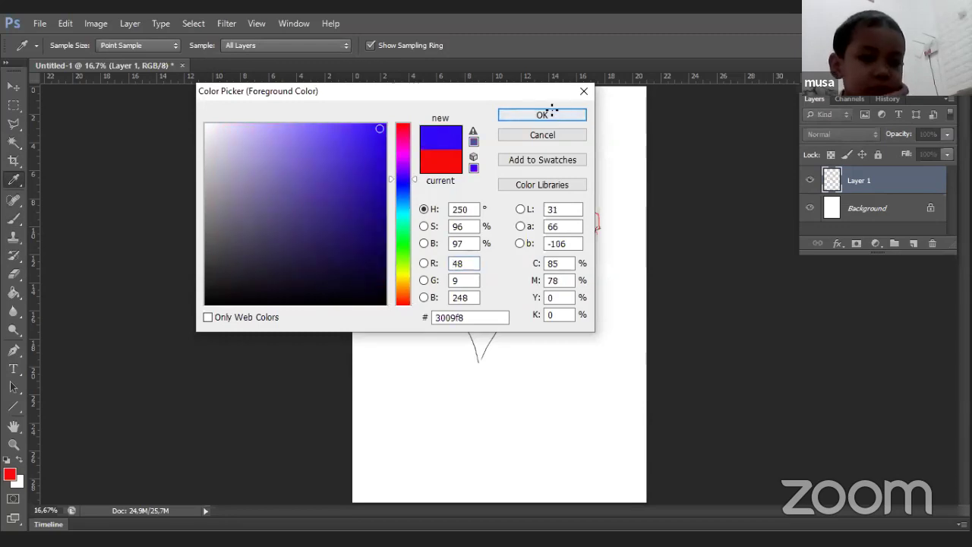
{"action": "left_click", "coordinate": [542, 115]}
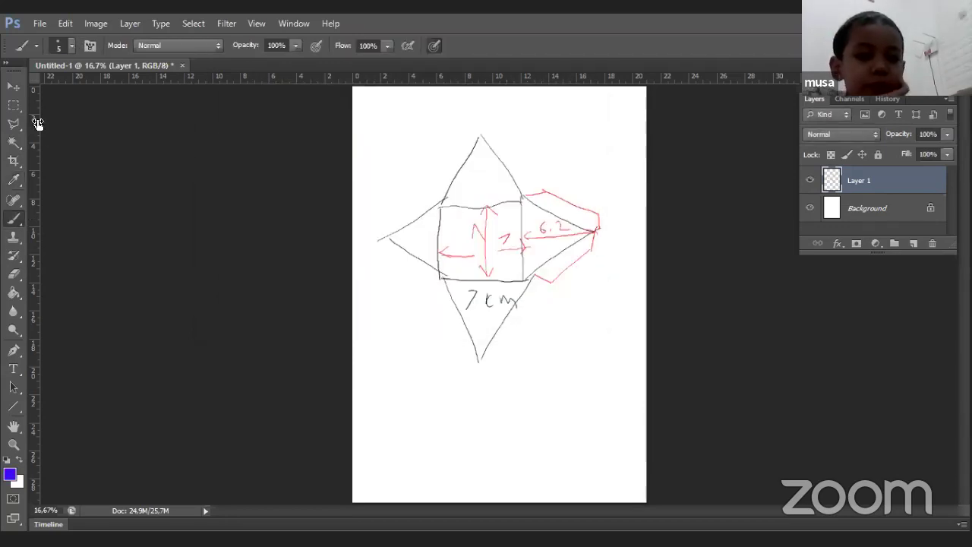
{"action": "left_click", "coordinate": [70, 42]}
{"action": "left_click_drag", "start_coordinate": [25, 89], "coordinate": [30, 86]}
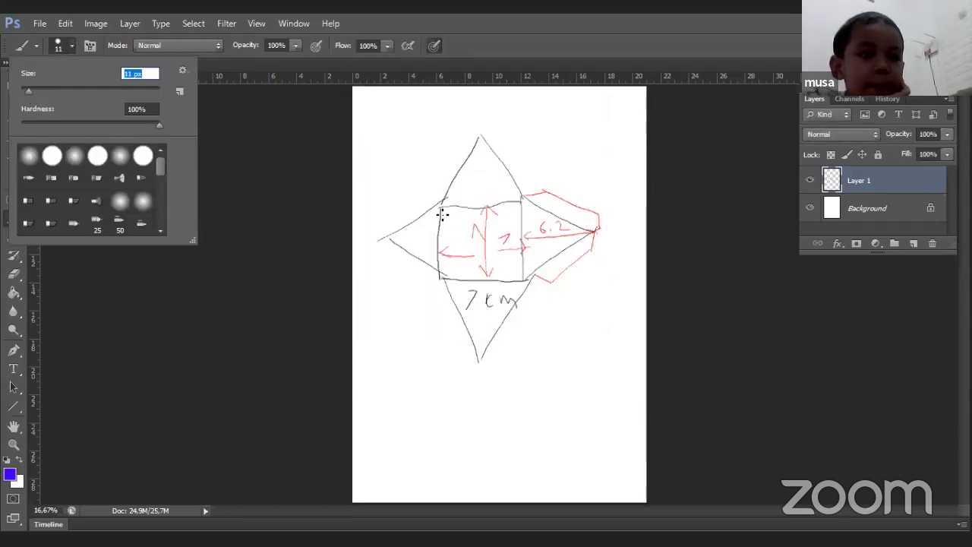
{"action": "mouse_move", "coordinate": [442, 199]}
{"action": "left_mouse_down"}
{"action": "mouse_move", "coordinate": [441, 275]}
{"action": "mouse_move", "coordinate": [524, 279]}
{"action": "left_mouse_up"}
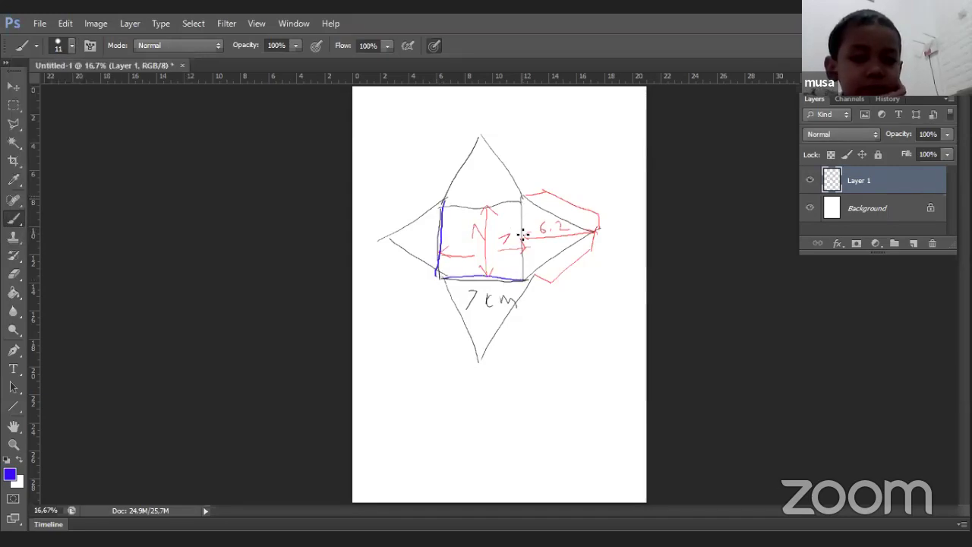
{"action": "left_click_drag", "start_coordinate": [523, 199], "coordinate": [524, 280]}
{"action": "left_click_drag", "start_coordinate": [441, 200], "coordinate": [524, 198]}
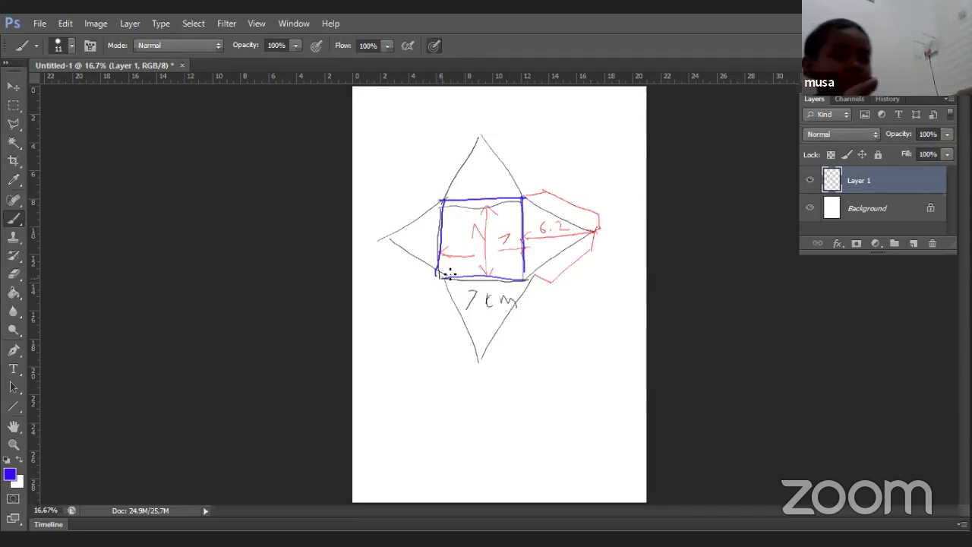
{"action": "mouse_move", "coordinate": [449, 275]}
{"action": "left_mouse_down"}
{"action": "mouse_move", "coordinate": [523, 278]}
{"action": "mouse_move", "coordinate": [520, 195]}
{"action": "left_mouse_up"}
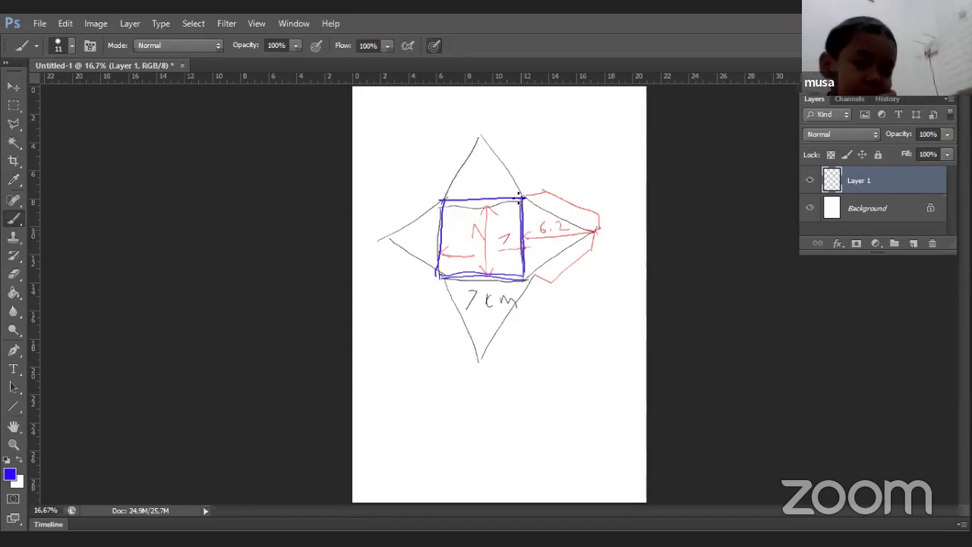
{"action": "left_click_drag", "start_coordinate": [445, 199], "coordinate": [520, 197]}
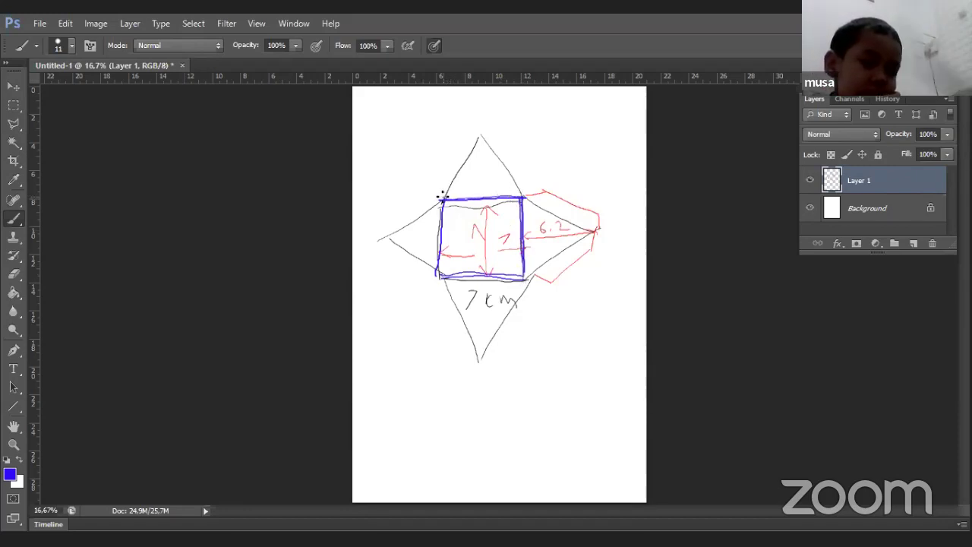
{"action": "left_click_drag", "start_coordinate": [442, 195], "coordinate": [439, 274]}
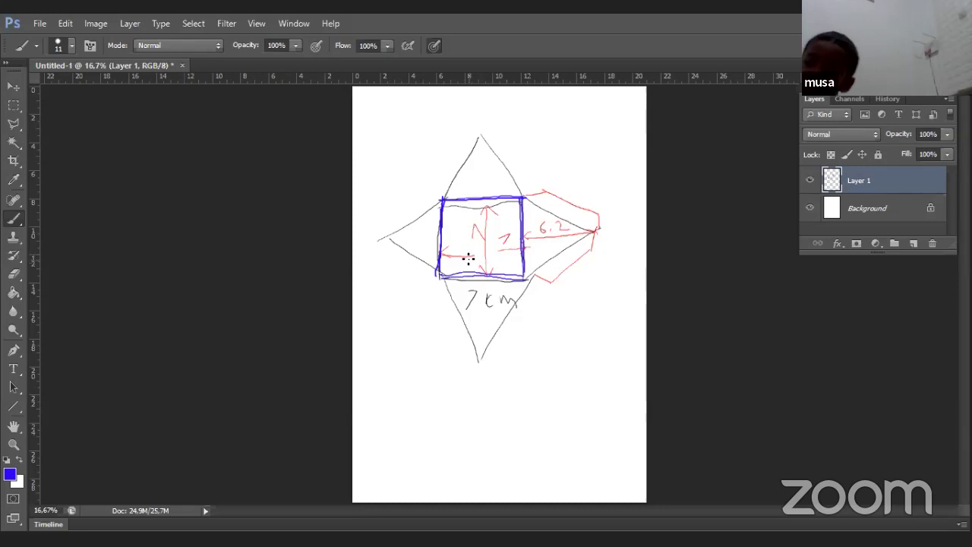
Add blue markings: "7cm" inside the square, midpoint ticks on its top and left sides, and a left height line labelled "6.2cm"
{"action": "left_click_drag", "start_coordinate": [465, 257], "coordinate": [510, 266]}
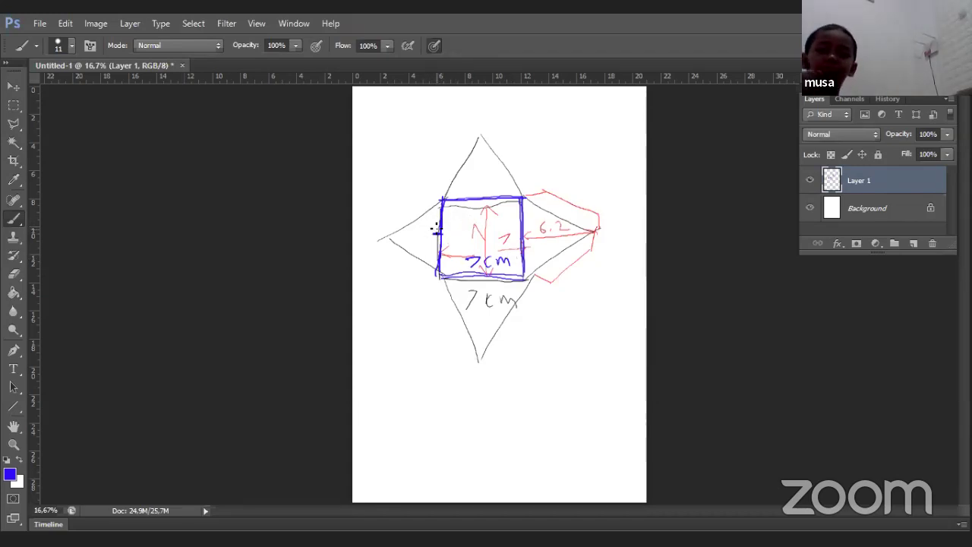
{"action": "left_click_drag", "start_coordinate": [484, 188], "coordinate": [484, 196]}
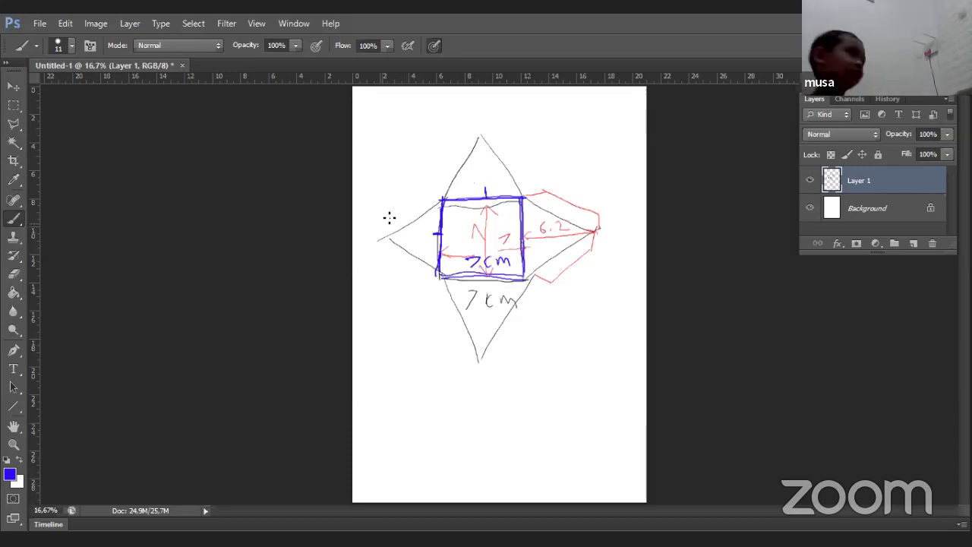
{"action": "mouse_move", "coordinate": [437, 232]}
{"action": "left_mouse_down"}
{"action": "mouse_move", "coordinate": [376, 232]}
{"action": "mouse_move", "coordinate": [406, 219]}
{"action": "mouse_move", "coordinate": [440, 224]}
{"action": "left_mouse_up"}
{"action": "left_click", "coordinate": [412, 222]}
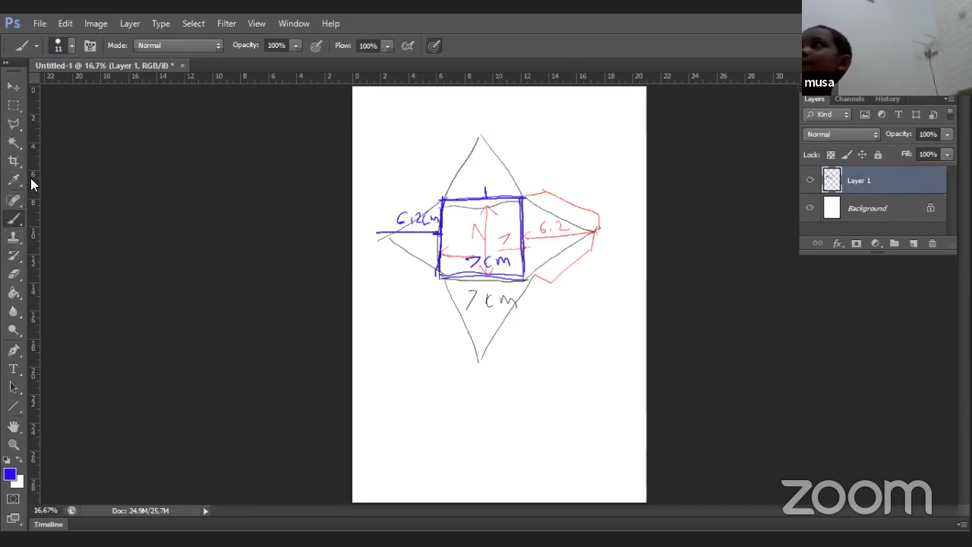
Erase the blue 6.2cm label and height line on the left triangle with a soft 28 px eraser
{"action": "left_click", "coordinate": [30, 271]}
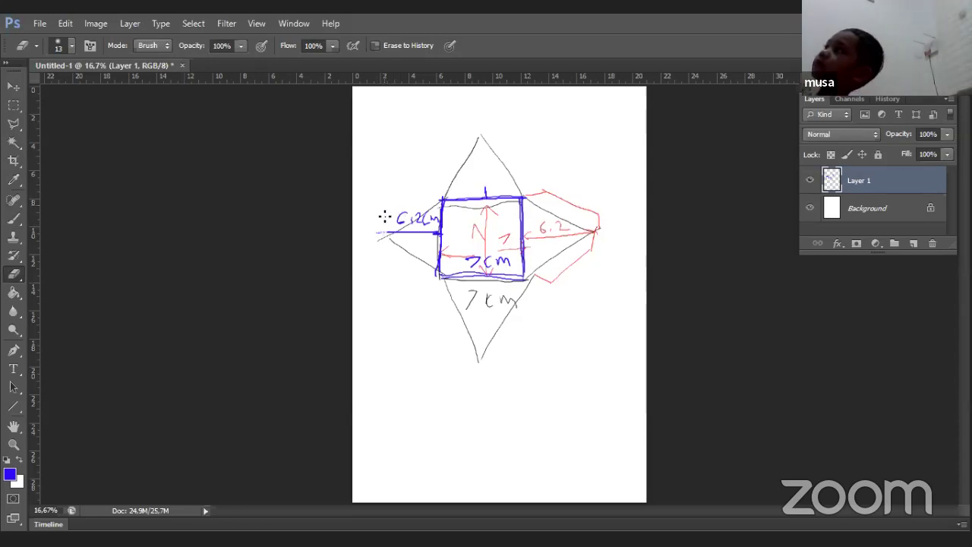
{"action": "left_click", "coordinate": [66, 46]}
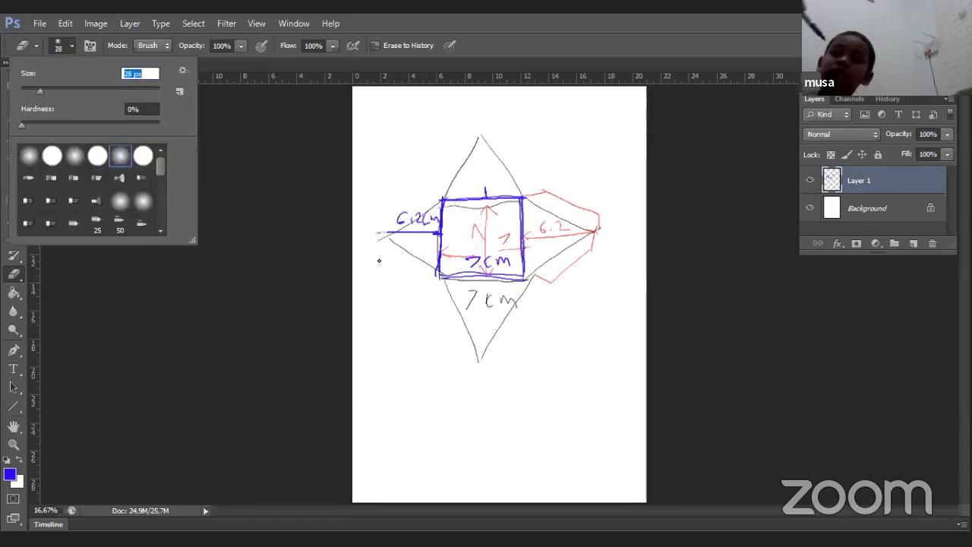
{"action": "left_click", "coordinate": [385, 225]}
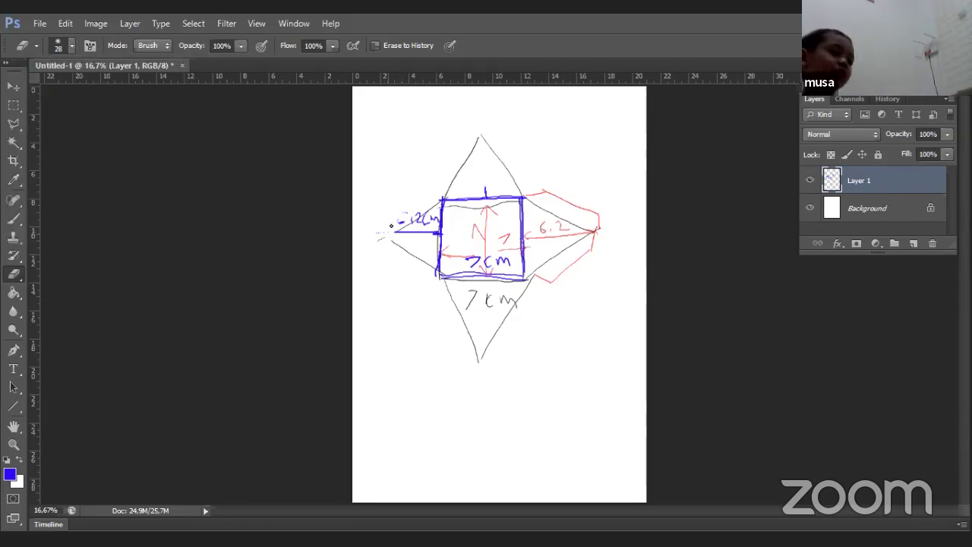
{"action": "left_click_drag", "start_coordinate": [394, 231], "coordinate": [404, 231]}
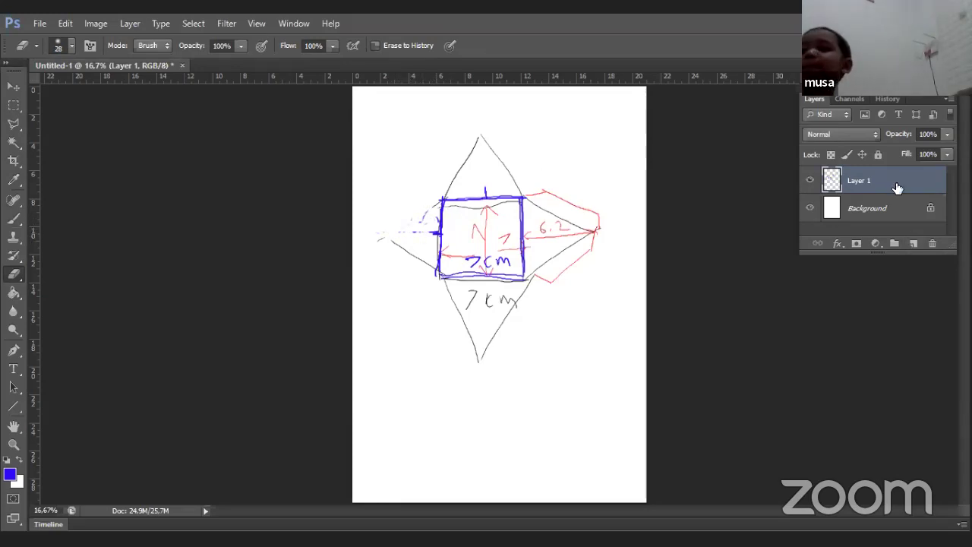
Hide Layer 1 to get a blank page
{"action": "left_click", "coordinate": [809, 180]}
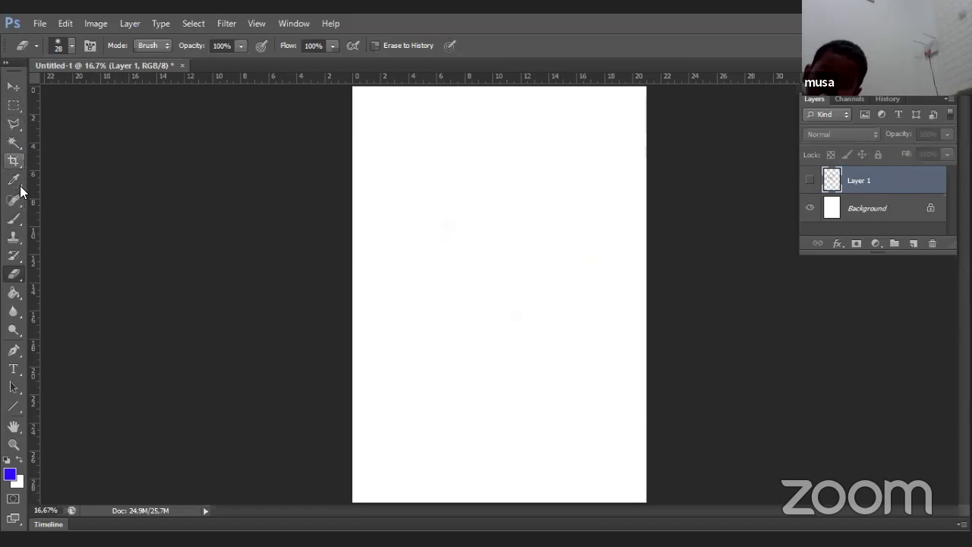
{"action": "left_click", "coordinate": [13, 256]}
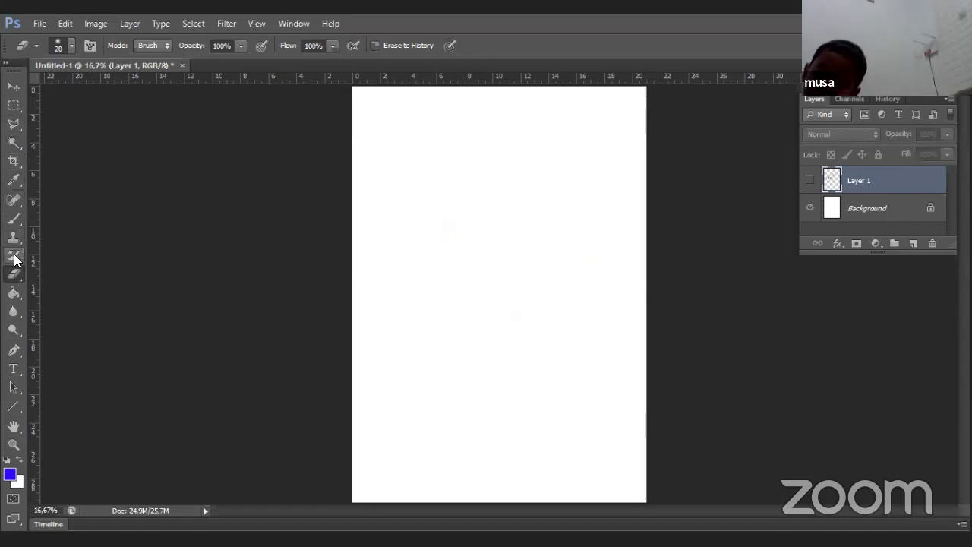
Add a new empty layer above Layer 1 and activate the Brush tool for blue drawing
{"action": "left_click", "coordinate": [15, 219]}
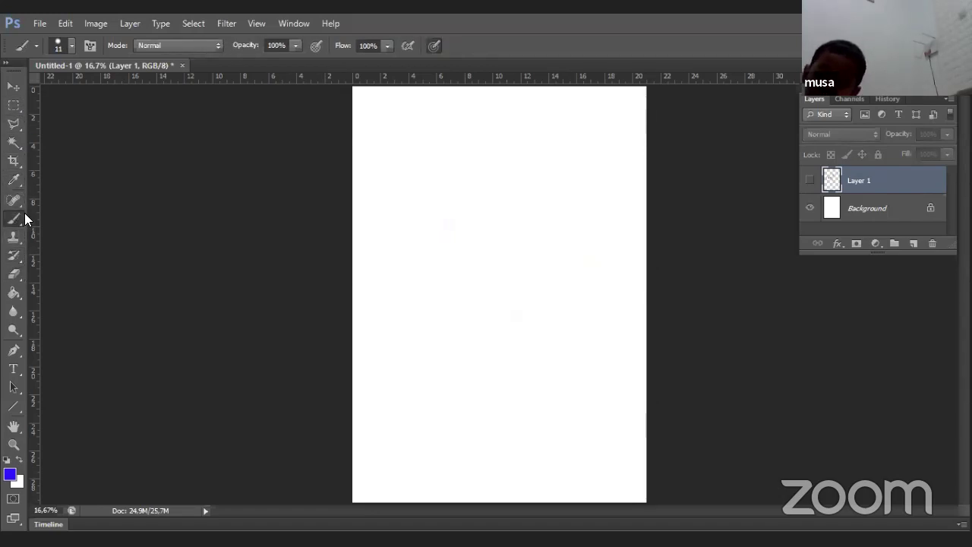
{"action": "left_click", "coordinate": [12, 476]}
{"action": "left_click", "coordinate": [566, 116]}
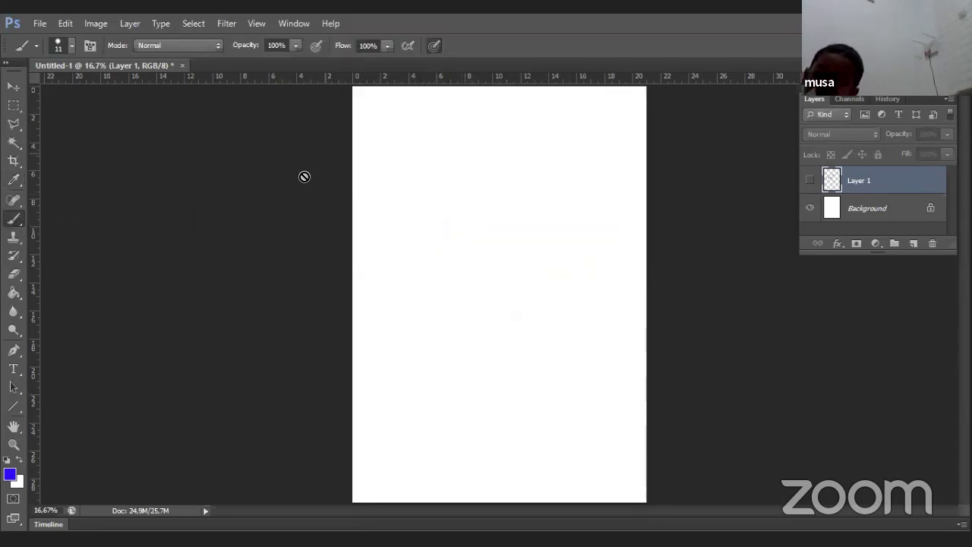
{"action": "left_click", "coordinate": [914, 243]}
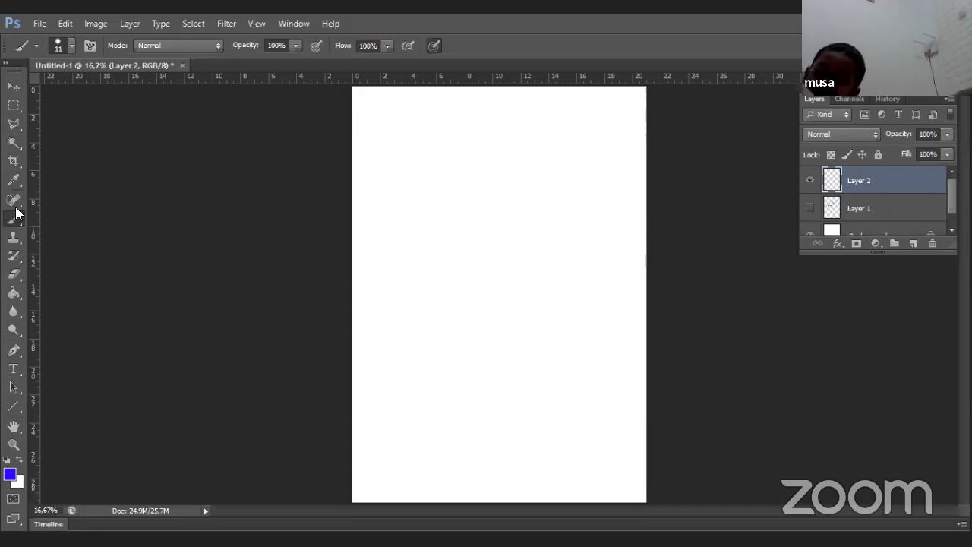
{"action": "left_click", "coordinate": [9, 474]}
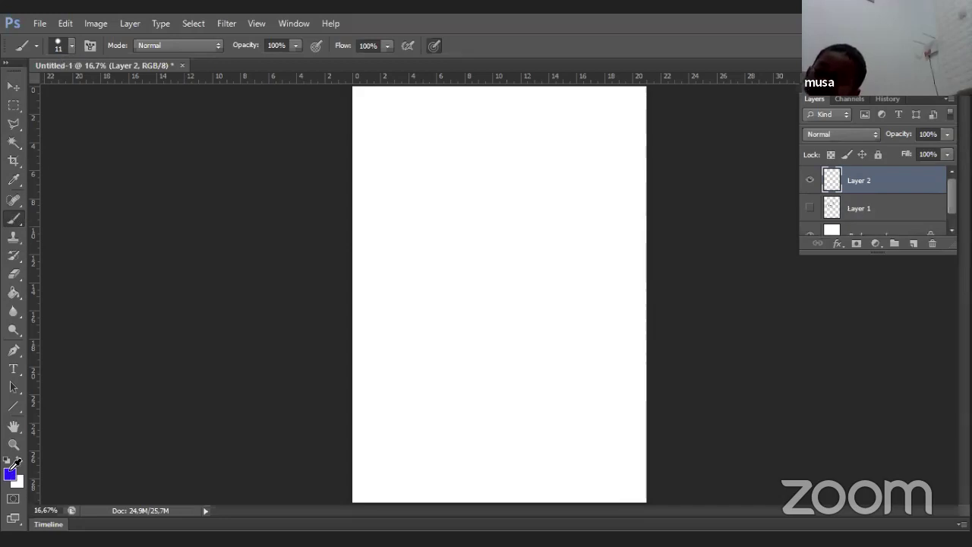
{"action": "left_click", "coordinate": [541, 114]}
{"action": "left_click", "coordinate": [17, 218]}
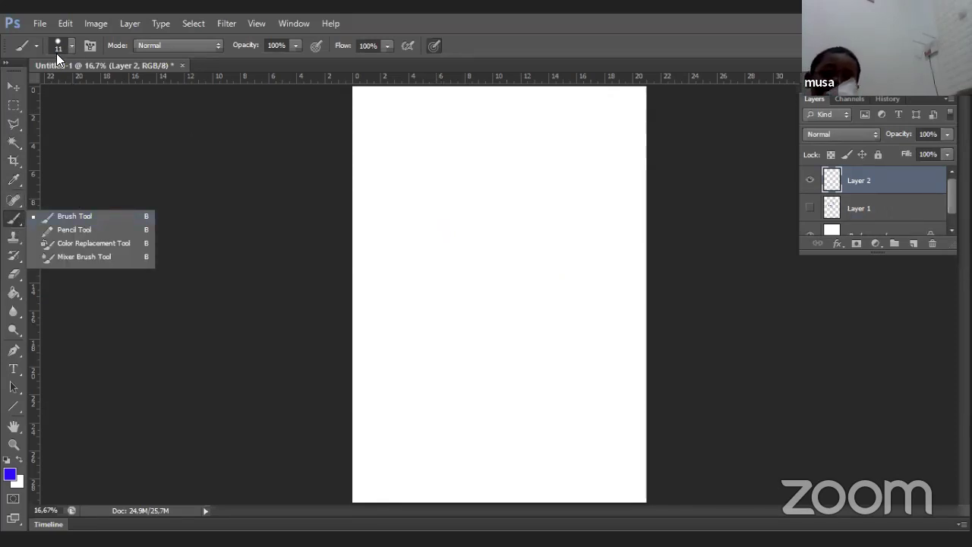
{"action": "left_click", "coordinate": [91, 216]}
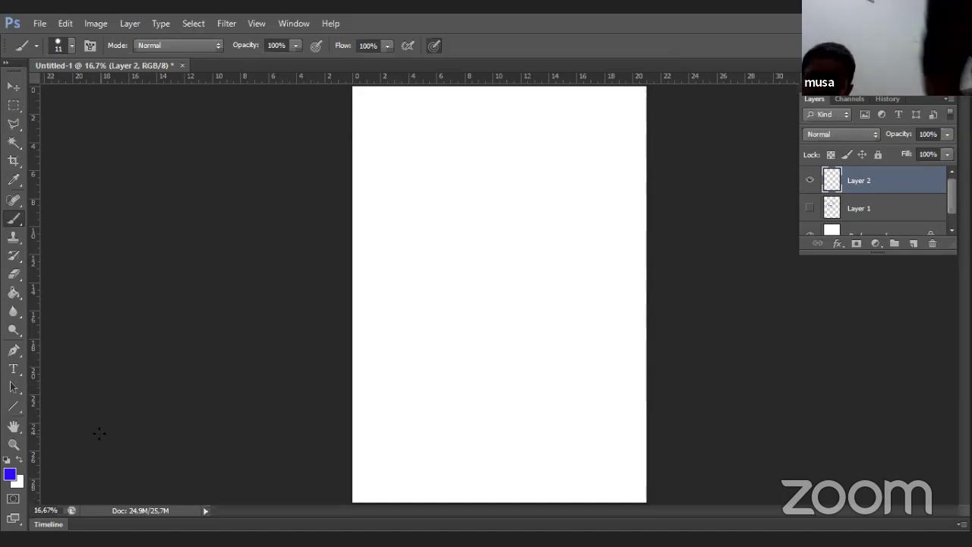
Make Layer 1 the active layer, hide Layer 2 and show Layer 1 again
{"action": "left_click", "coordinate": [873, 208]}
{"action": "left_click", "coordinate": [810, 180]}
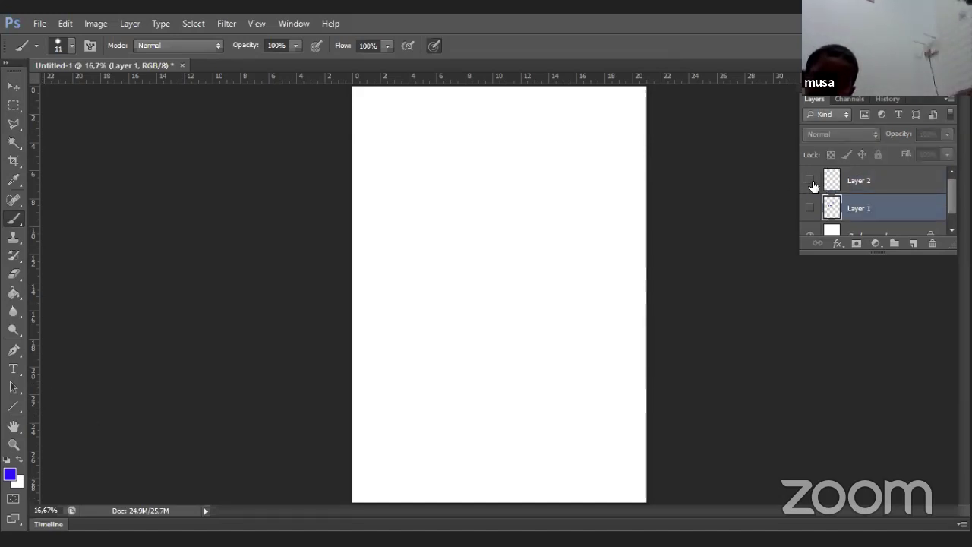
{"action": "left_click", "coordinate": [810, 208]}
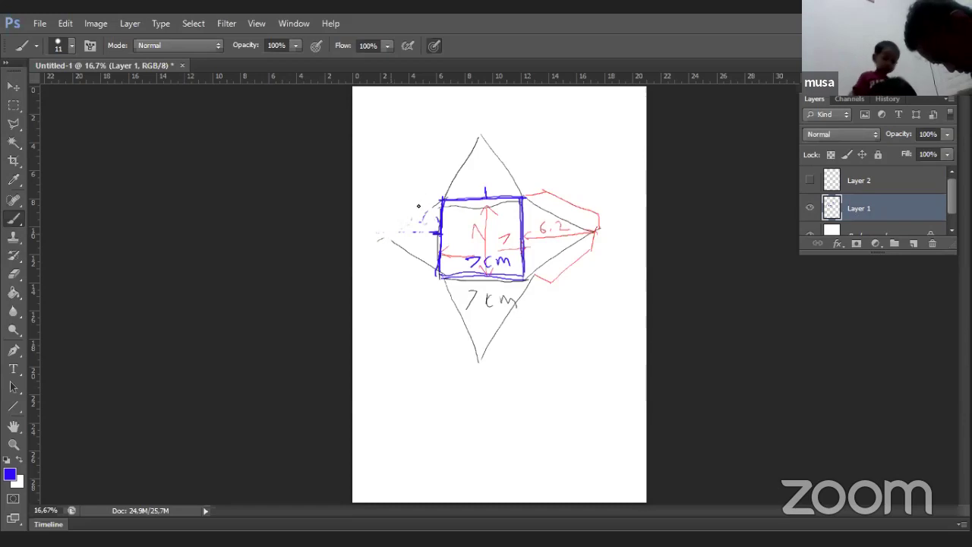
{"action": "right_click", "coordinate": [388, 224]}
{"action": "left_click", "coordinate": [384, 232]}
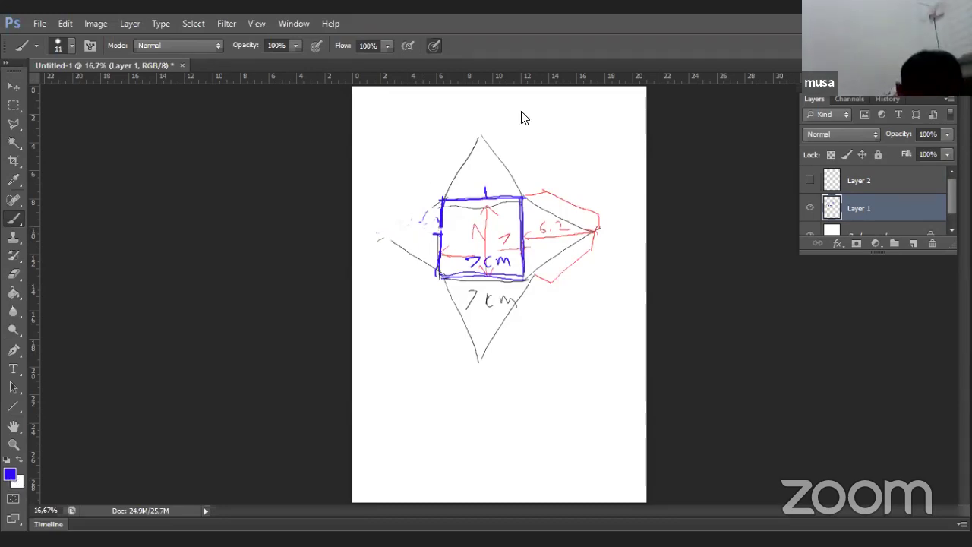
{"action": "left_click", "coordinate": [544, 112]}
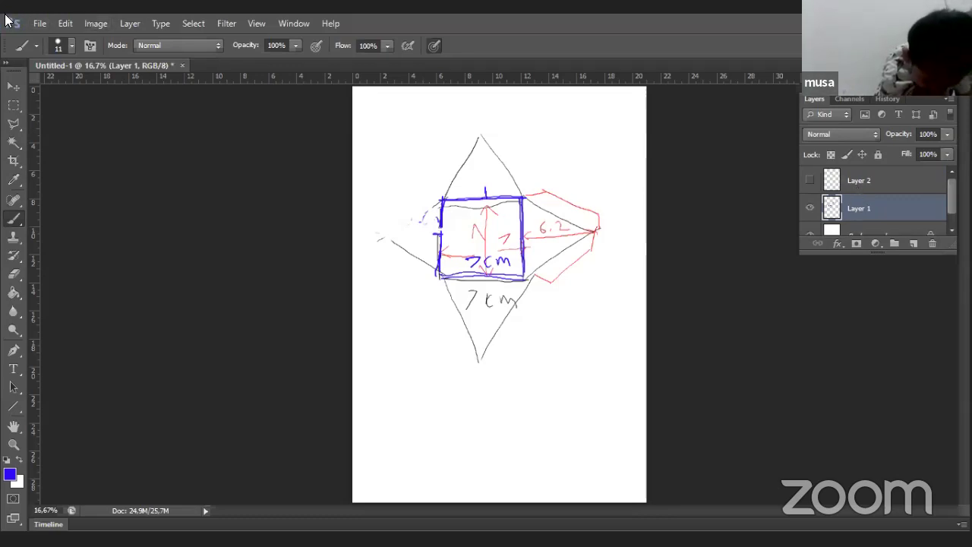
Create a new A4 document named Untitled-2 at 300 pixels/inch with a white background, and add an empty layer to it
{"action": "left_click", "coordinate": [48, 25]}
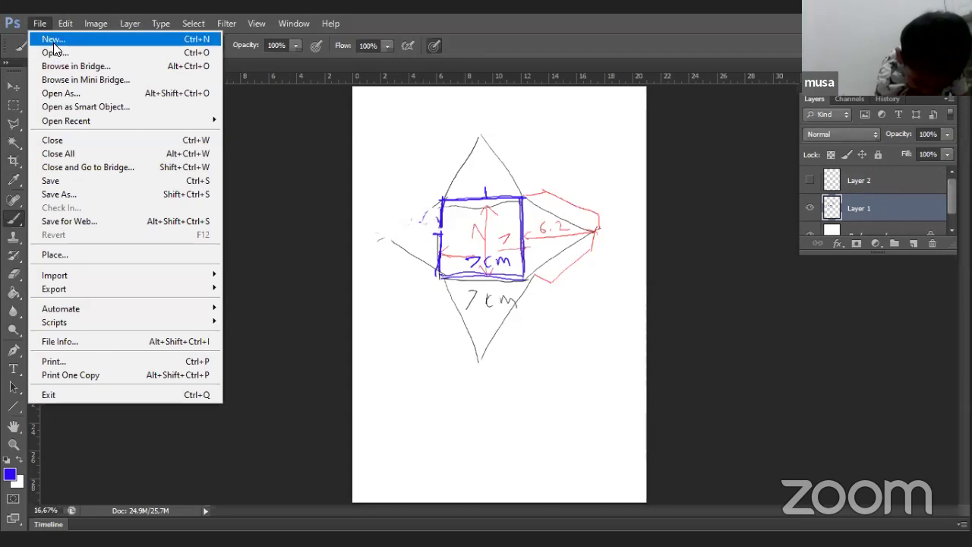
{"action": "key", "text": "Return"}
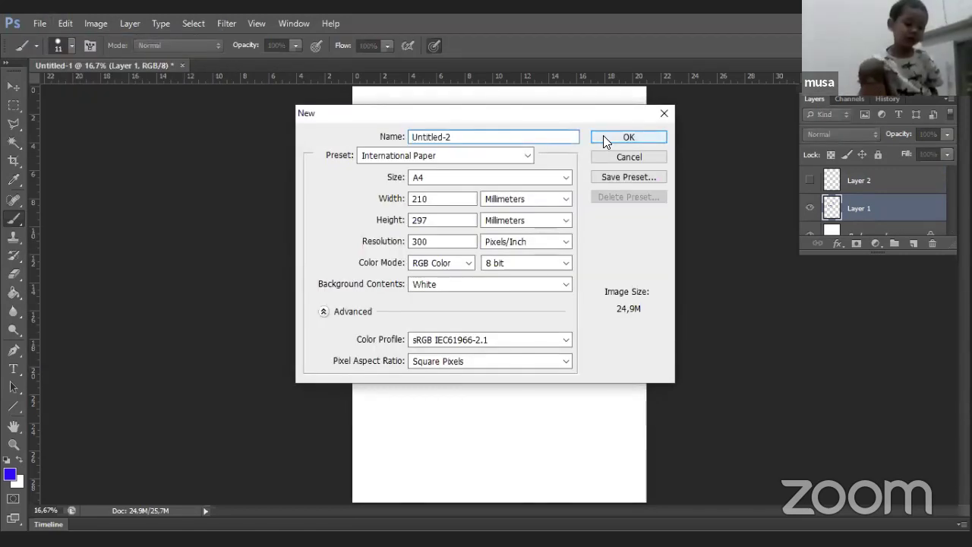
{"action": "left_click", "coordinate": [603, 137]}
{"action": "left_click", "coordinate": [914, 243]}
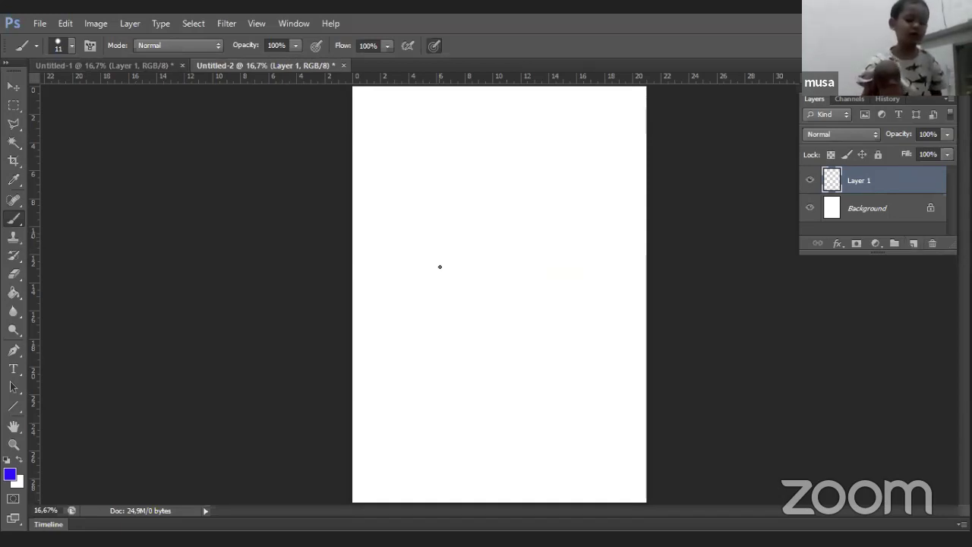
Switch to the Pencil tool and set its size to 15 px
{"action": "left_click", "coordinate": [12, 477]}
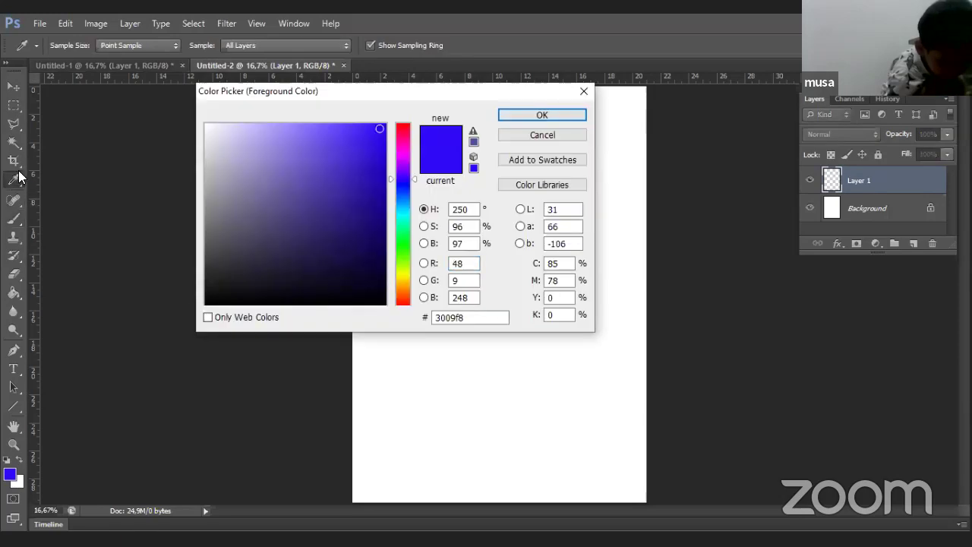
{"action": "left_click", "coordinate": [570, 134]}
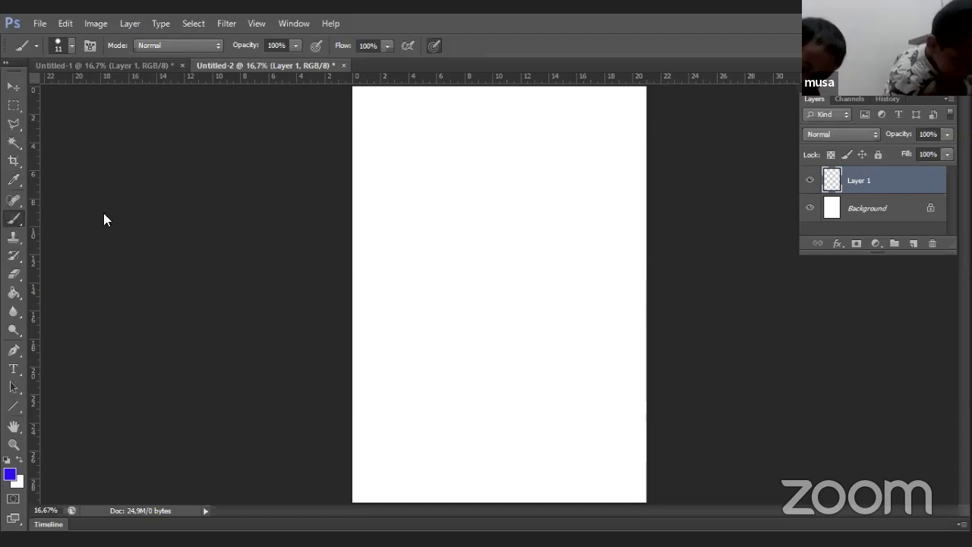
{"action": "right_click", "coordinate": [13, 219]}
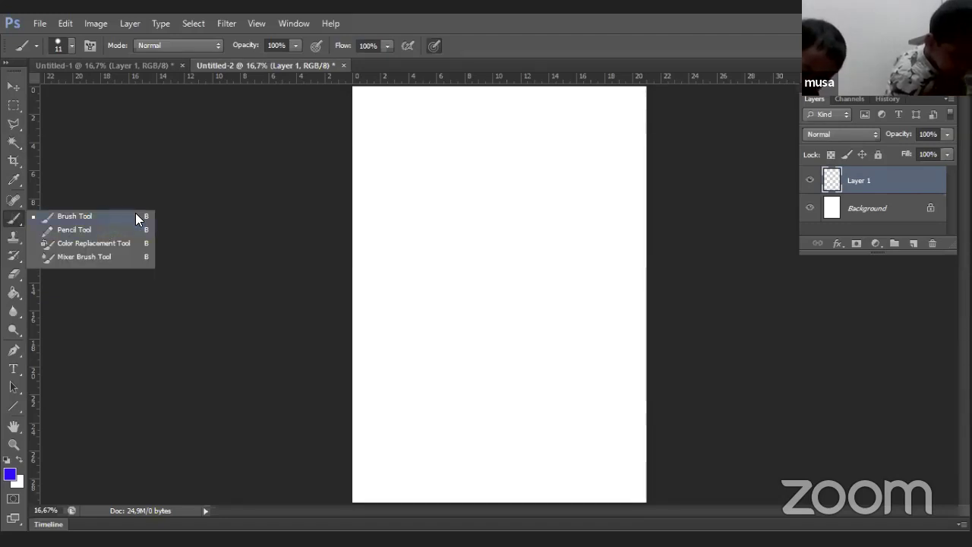
{"action": "left_click", "coordinate": [66, 228]}
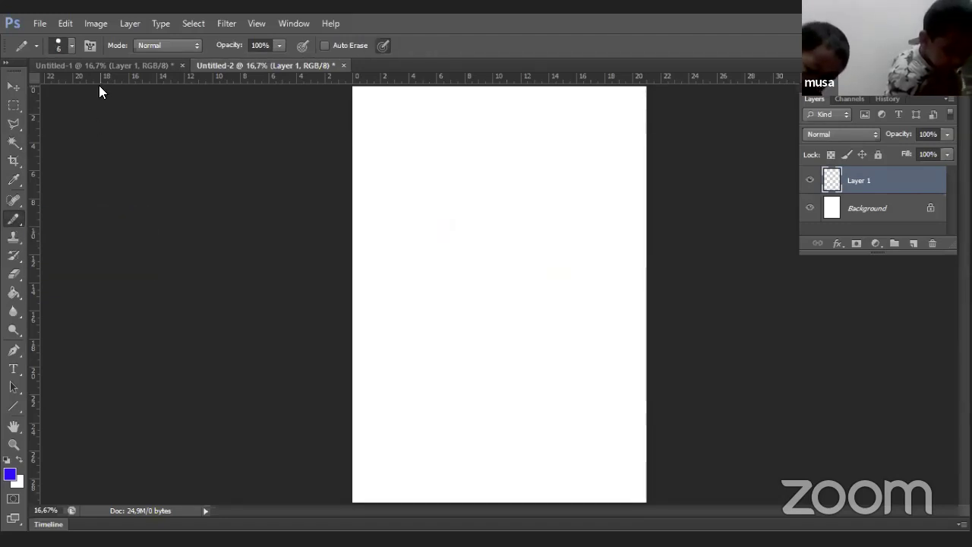
{"action": "left_click", "coordinate": [71, 46]}
{"action": "left_click", "coordinate": [40, 89]}
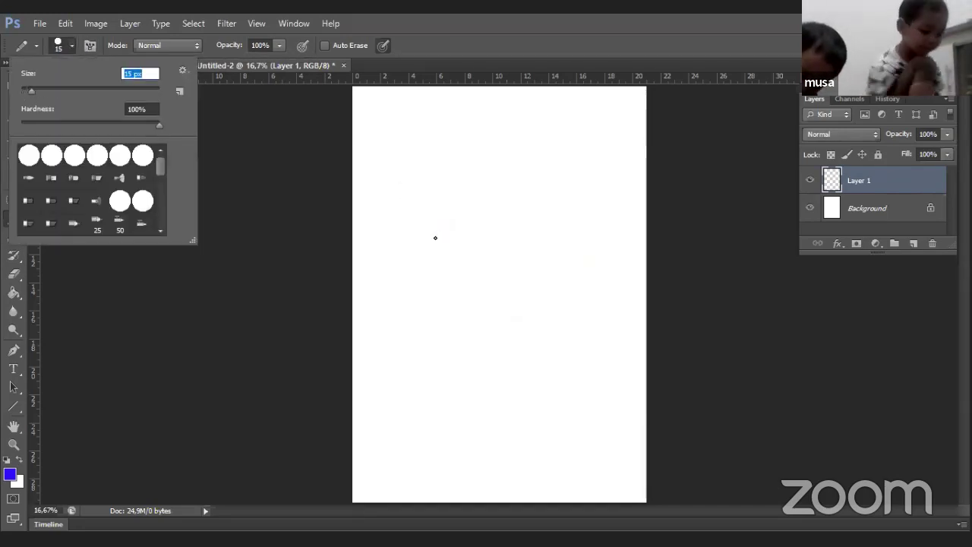
{"action": "key", "text": "Return"}
Set the background colour to black (000000)
{"action": "left_click", "coordinate": [19, 482]}
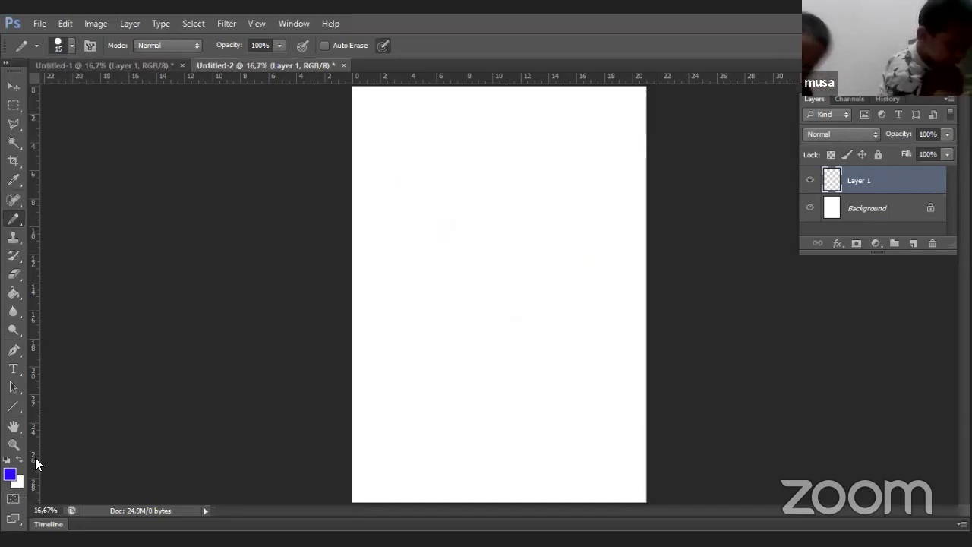
{"action": "left_click", "coordinate": [205, 304]}
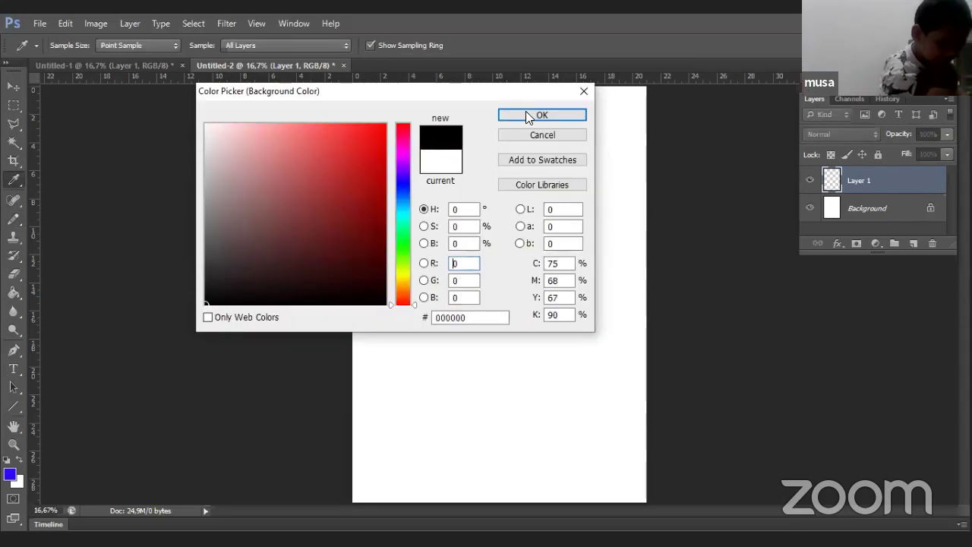
{"action": "key", "text": "Return"}
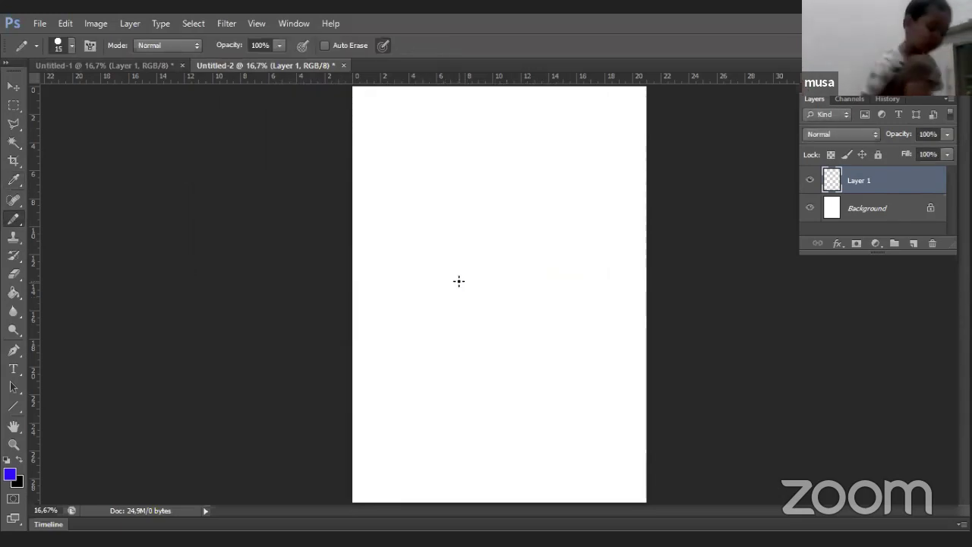
Sketch a blue freehand square with the 11 px Brush tool, and undo the stroke forming its top and right sides
{"action": "right_click", "coordinate": [13, 218]}
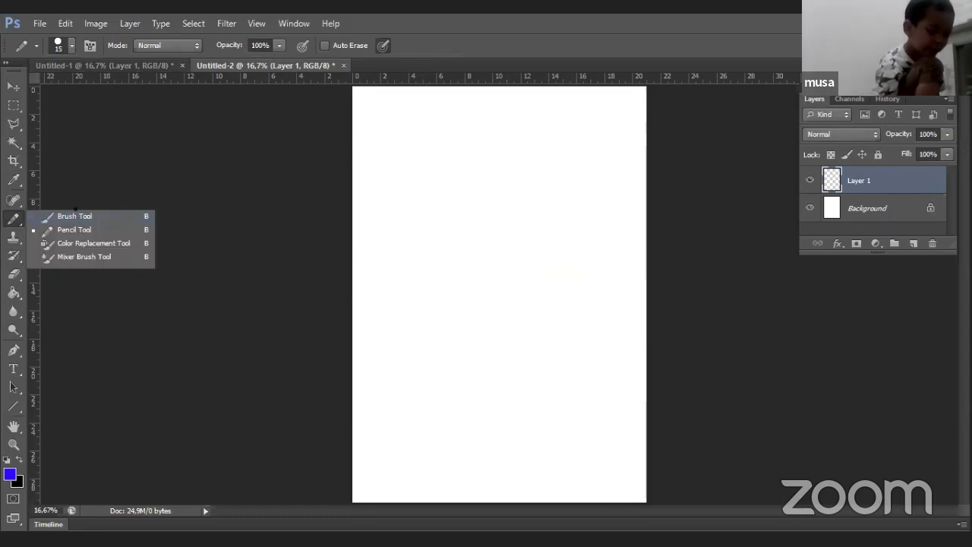
{"action": "left_click", "coordinate": [84, 218]}
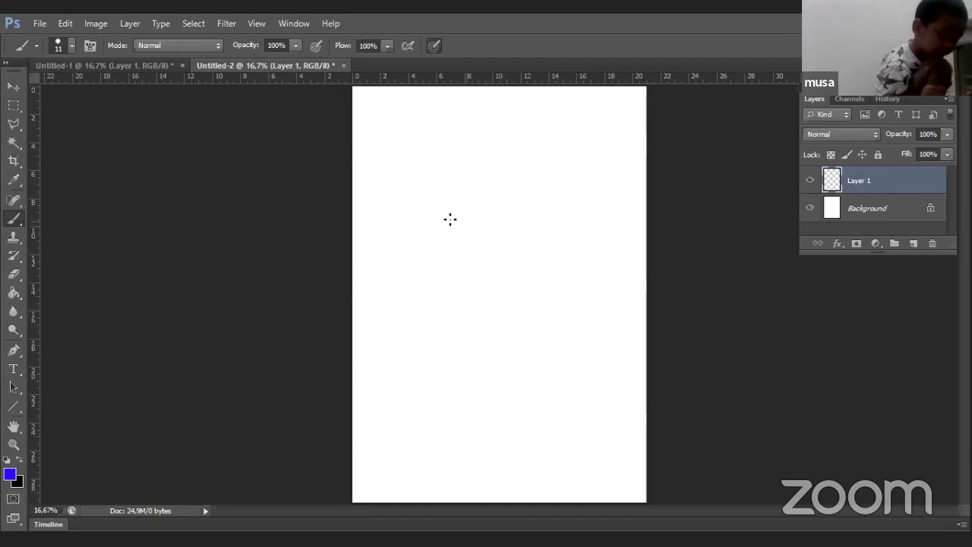
{"action": "mouse_move", "coordinate": [450, 219]}
{"action": "left_mouse_down"}
{"action": "mouse_move", "coordinate": [446, 290]}
{"action": "mouse_move", "coordinate": [549, 298]}
{"action": "left_mouse_up"}
{"action": "mouse_move", "coordinate": [450, 226]}
{"action": "left_mouse_down"}
{"action": "mouse_move", "coordinate": [535, 228]}
{"action": "mouse_move", "coordinate": [522, 302]}
{"action": "left_mouse_up"}
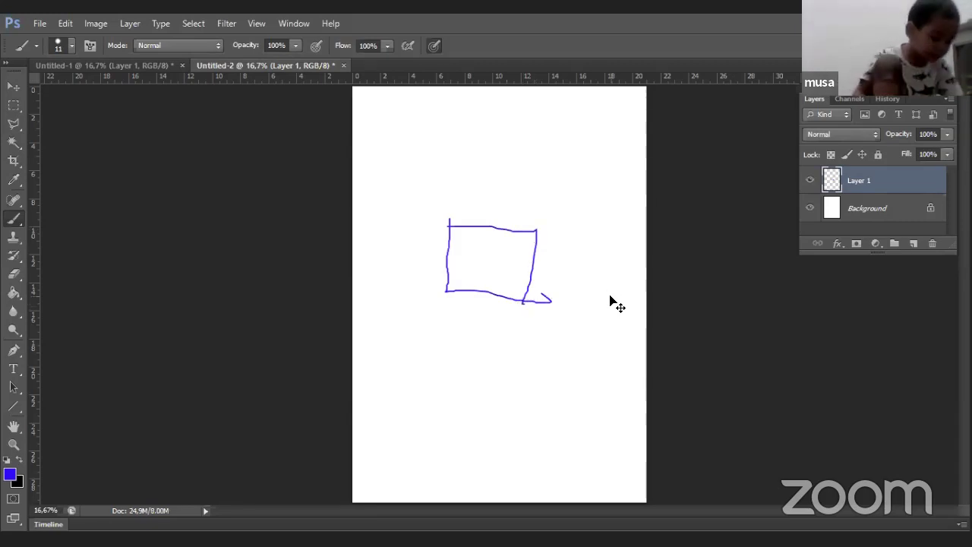
{"action": "key", "text": "ctrl+z"}
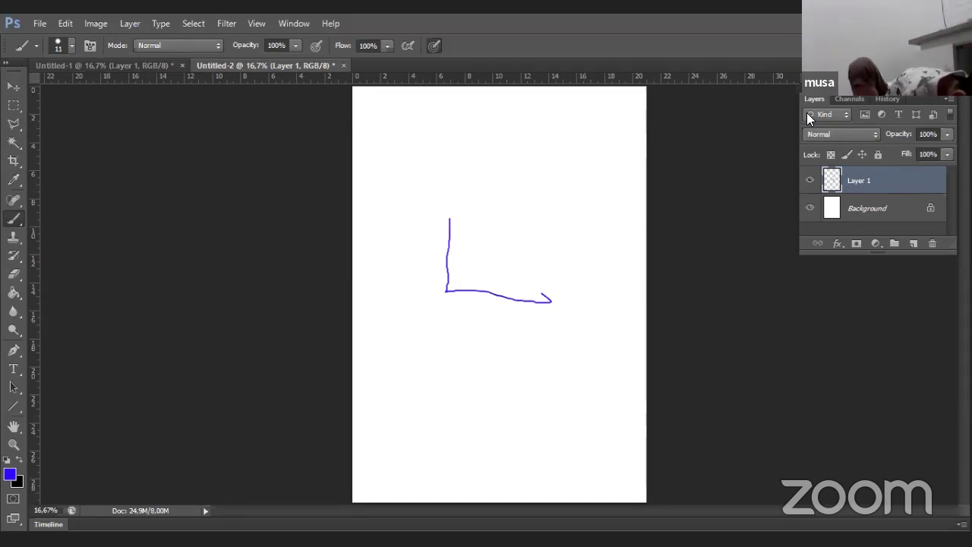
Return to the Untitled-1 document and retrace the outline of the net's central square in blue
{"action": "key", "text": "ctrl+Tab"}
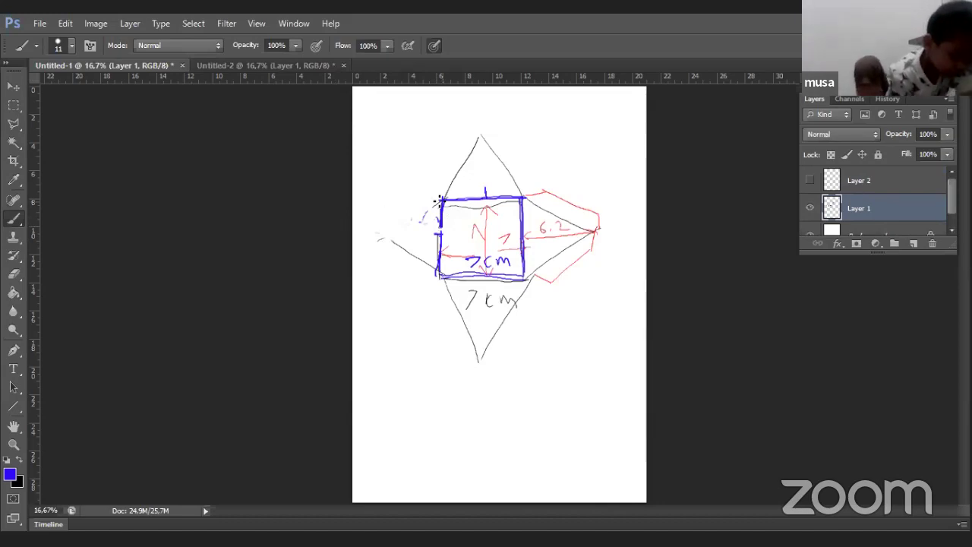
{"action": "mouse_move", "coordinate": [439, 200]}
{"action": "left_mouse_down"}
{"action": "mouse_move", "coordinate": [439, 277]}
{"action": "mouse_move", "coordinate": [525, 287]}
{"action": "mouse_move", "coordinate": [524, 228]}
{"action": "mouse_move", "coordinate": [452, 192]}
{"action": "mouse_move", "coordinate": [434, 195]}
{"action": "left_mouse_up"}
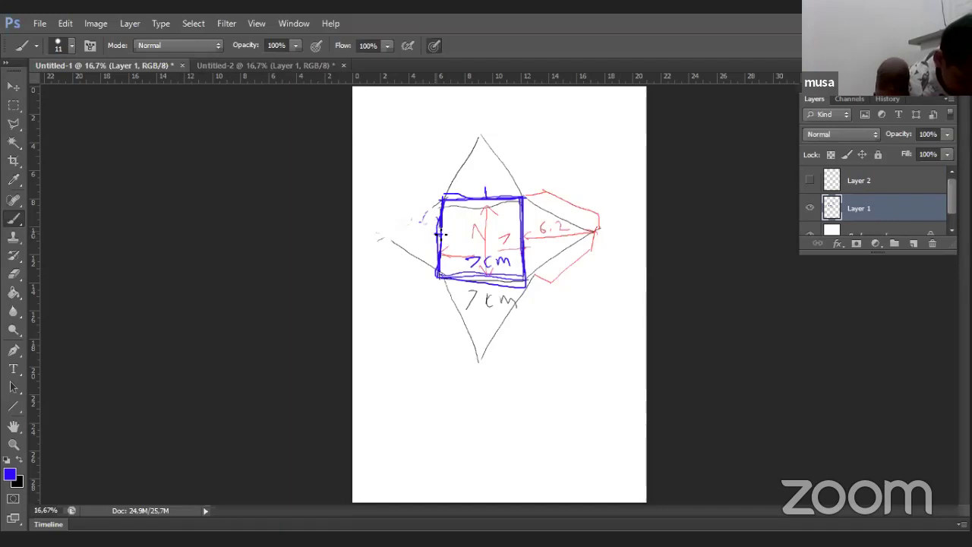
Draw a blue height line from the square's left side to the left triangle's apex, redoing it once, and label it "6.2"
{"action": "left_click_drag", "start_coordinate": [423, 233], "coordinate": [376, 230]}
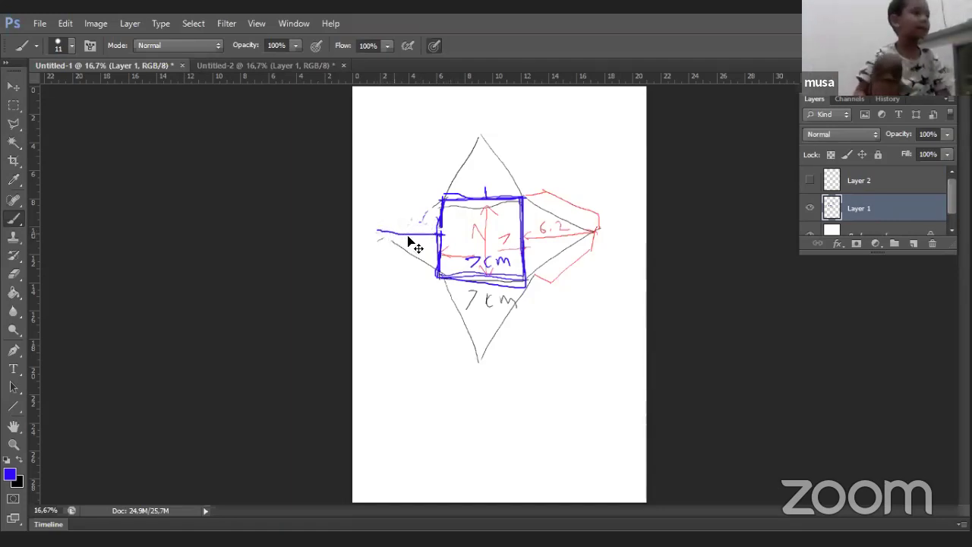
{"action": "key", "text": "ctrl+z"}
{"action": "left_click_drag", "start_coordinate": [438, 233], "coordinate": [379, 234]}
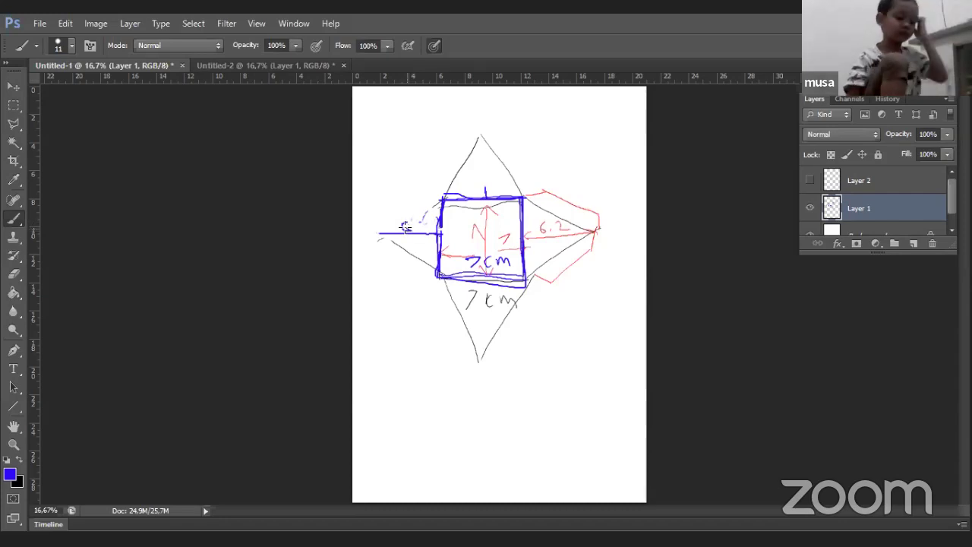
{"action": "left_click_drag", "start_coordinate": [404, 225], "coordinate": [426, 230]}
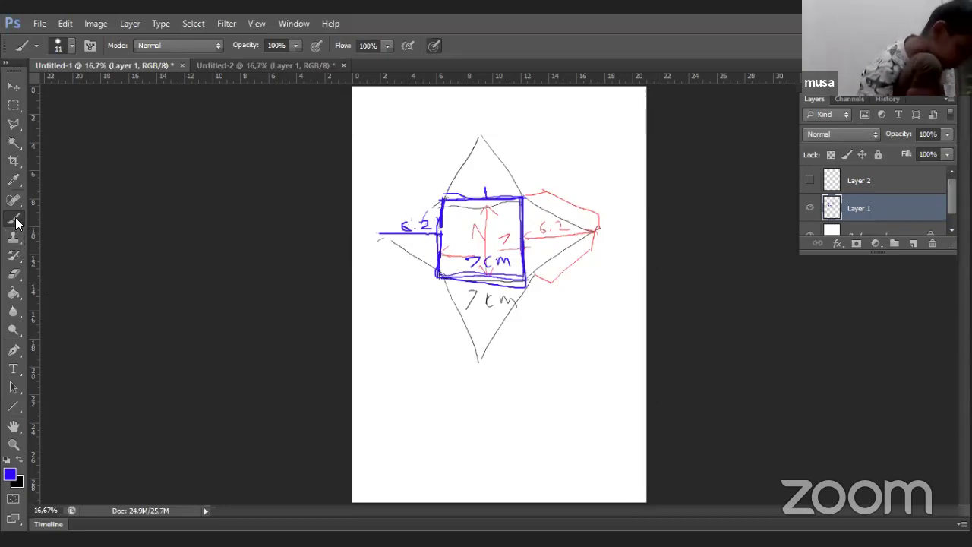
Switch the Brush tool to the 2B Pencil preset
{"action": "left_click", "coordinate": [35, 45]}
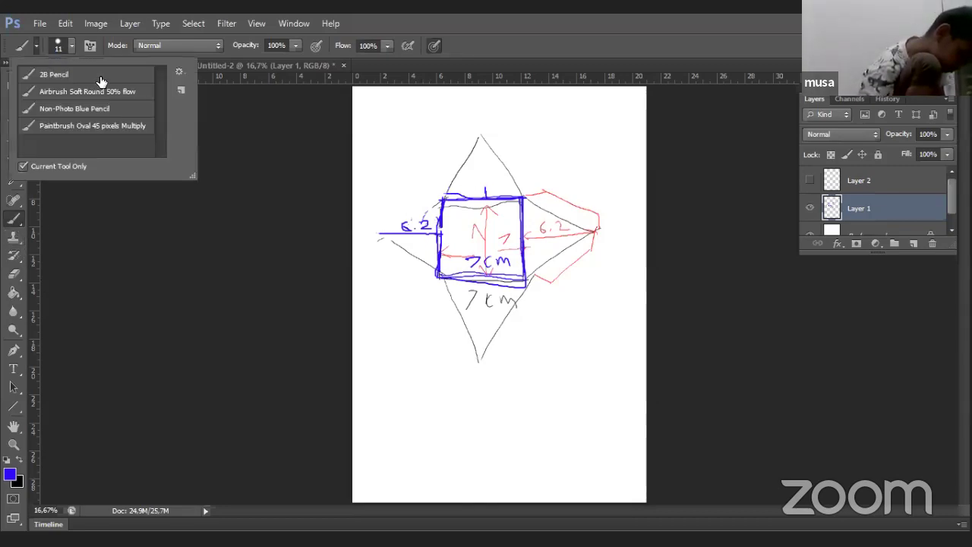
{"action": "left_click", "coordinate": [72, 73]}
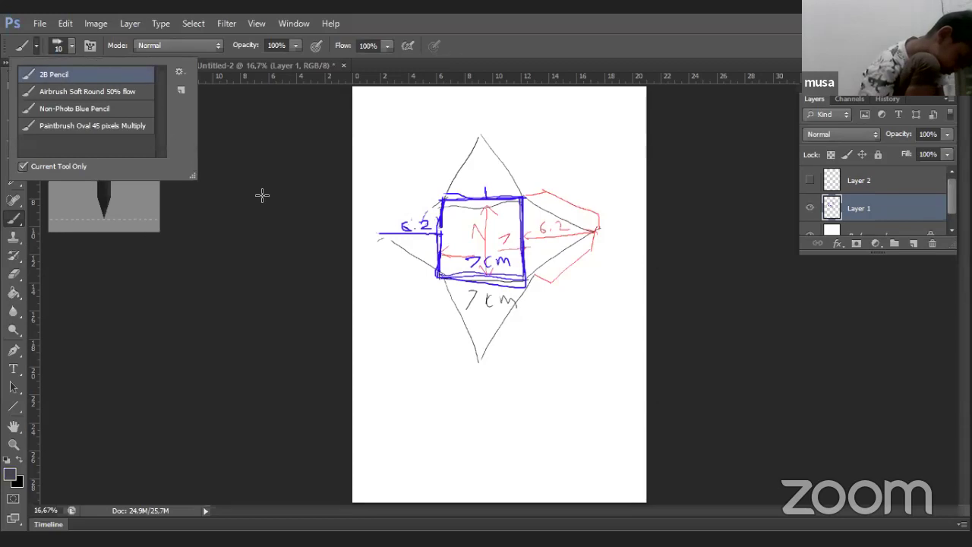
{"action": "left_click", "coordinate": [372, 251]}
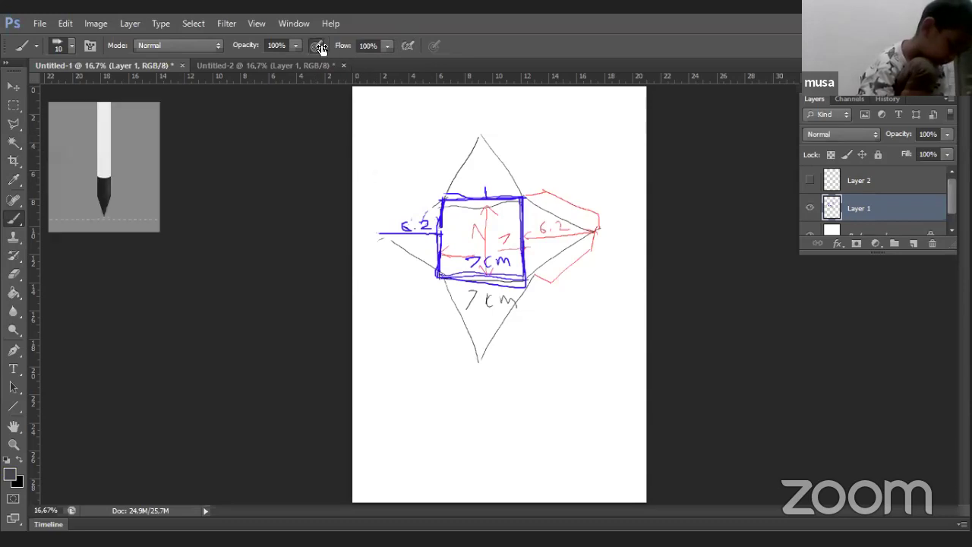
Switch the Brush tool to the Airbrush Soft Round 50% flow preset
{"action": "left_click", "coordinate": [35, 45]}
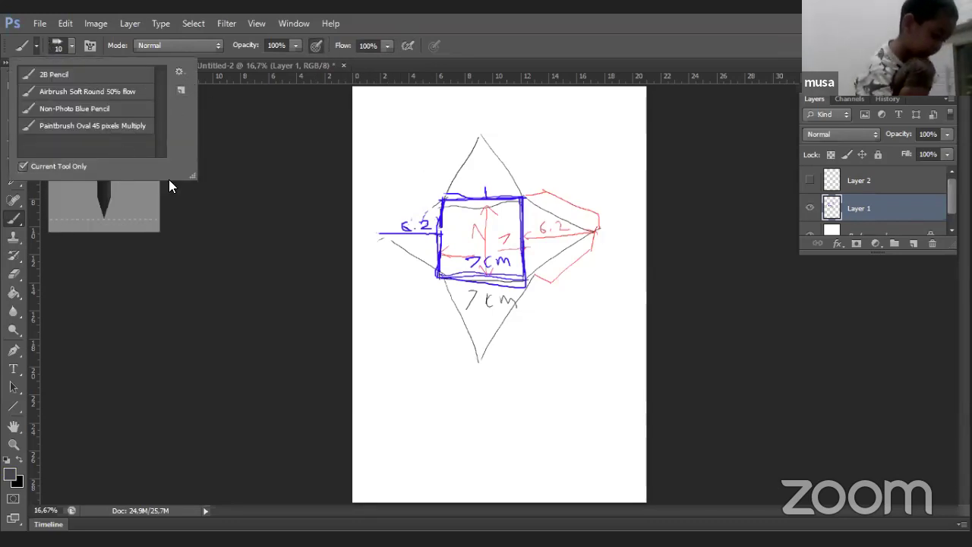
{"action": "left_click", "coordinate": [180, 72]}
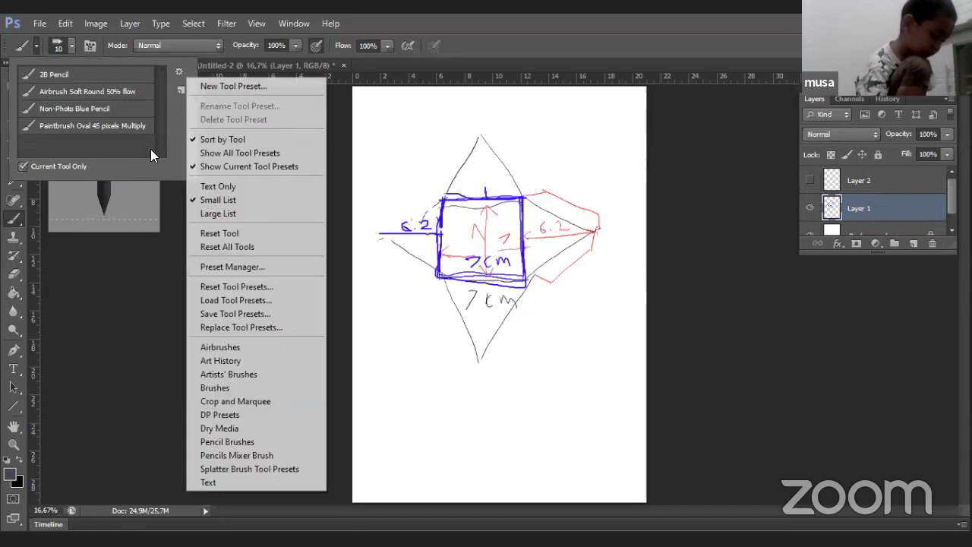
{"action": "left_click", "coordinate": [80, 91]}
{"action": "left_click", "coordinate": [80, 92]}
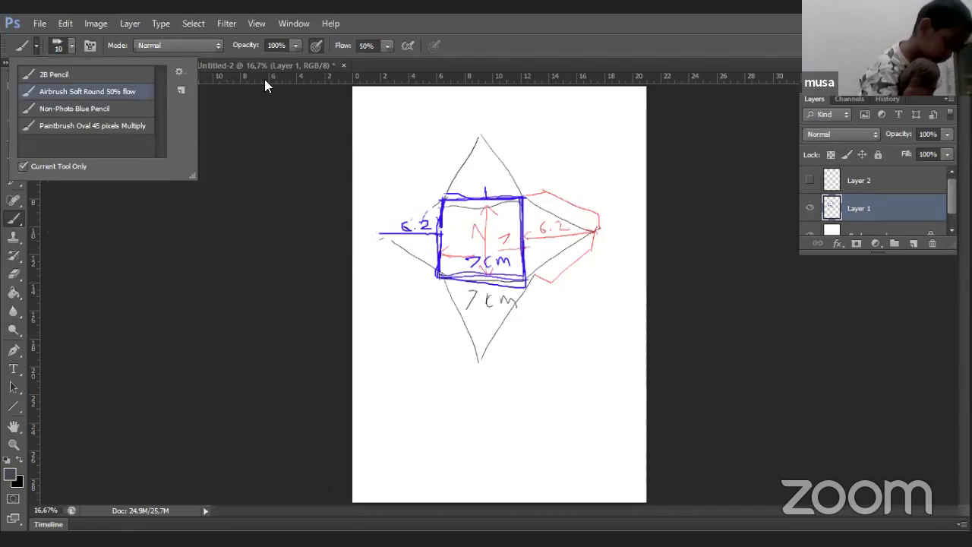
{"action": "left_click", "coordinate": [381, 207]}
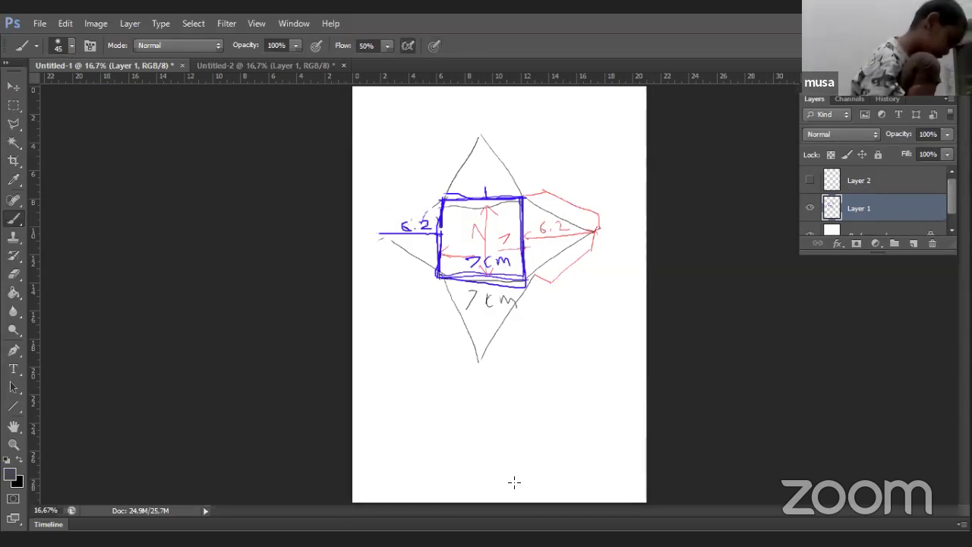
Set the brush to 13 px with 15% hardness and scribble grey test strokes in the empty area below the net
{"action": "right_click", "coordinate": [508, 369]}
{"action": "left_click", "coordinate": [545, 413]}
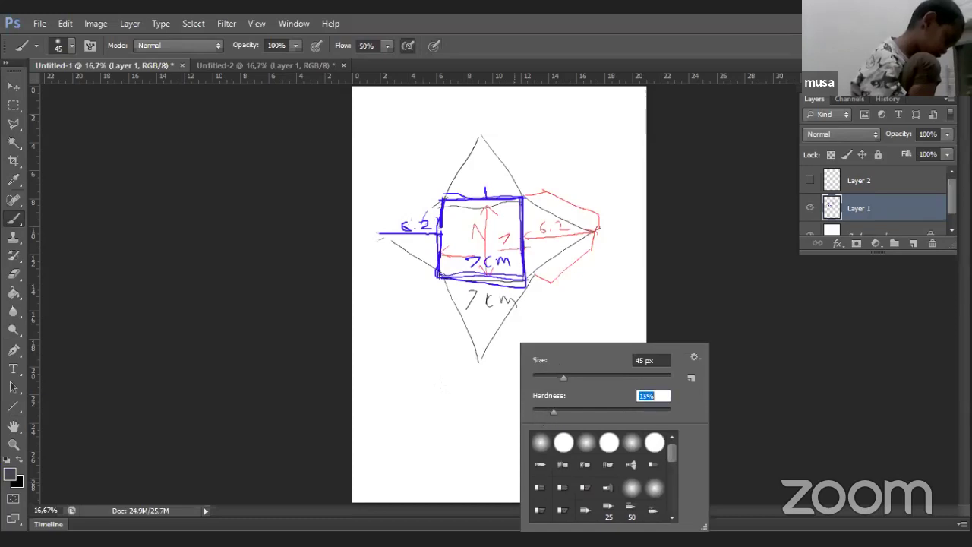
{"action": "key", "text": "Return"}
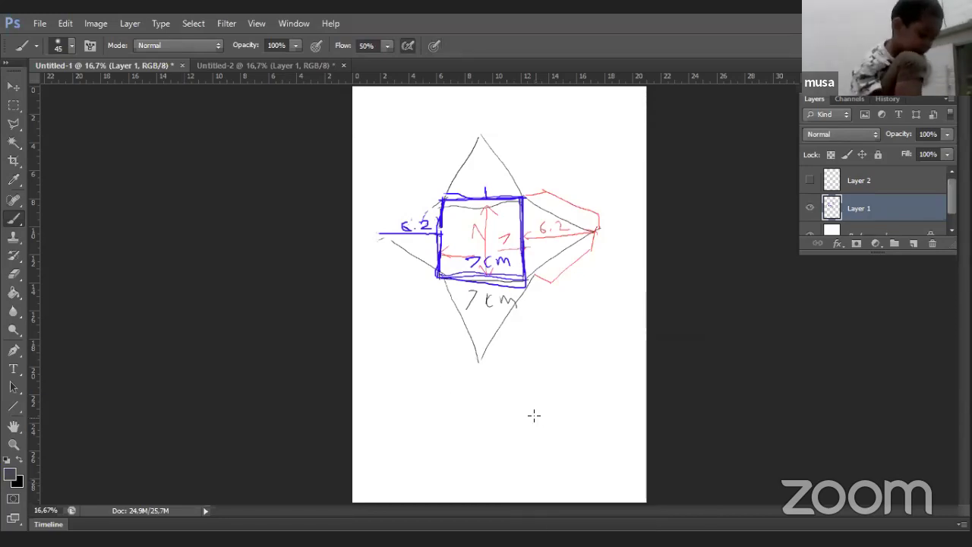
{"action": "right_click", "coordinate": [575, 401]}
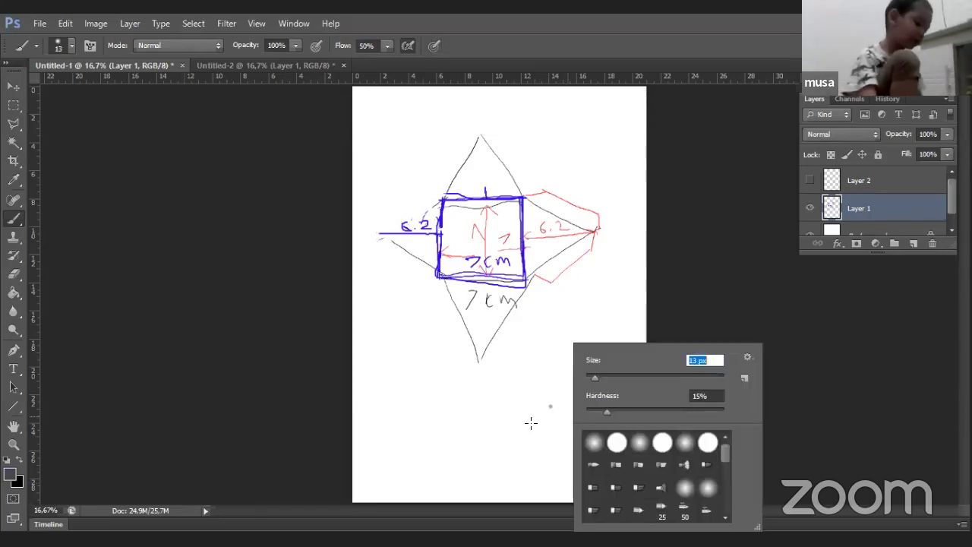
{"action": "key", "text": "Return"}
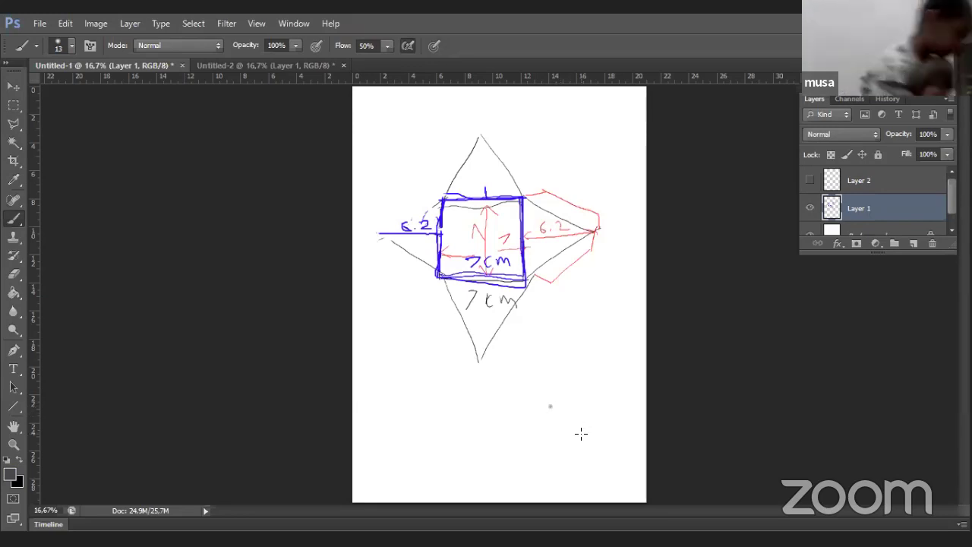
{"action": "left_click_drag", "start_coordinate": [582, 434], "coordinate": [569, 460]}
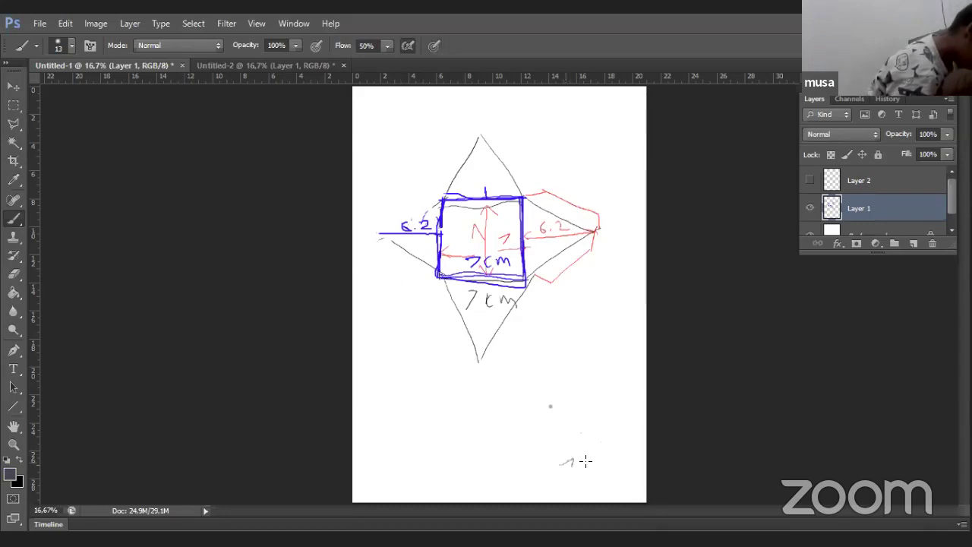
{"action": "mouse_move", "coordinate": [585, 461]}
{"action": "left_mouse_down"}
{"action": "mouse_move", "coordinate": [592, 457]}
{"action": "mouse_move", "coordinate": [578, 458]}
{"action": "left_mouse_up"}
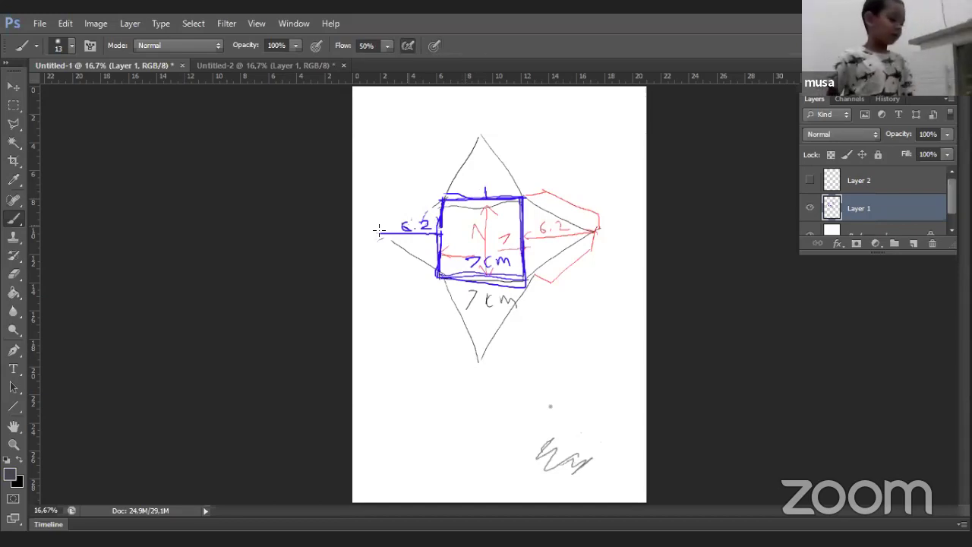
Retrace both slanted sides of the left triangle in grey, raising the brush flow to 100% for the repeat strokes
{"action": "mouse_move", "coordinate": [451, 195]}
{"action": "left_mouse_down"}
{"action": "mouse_move", "coordinate": [375, 229]}
{"action": "mouse_move", "coordinate": [439, 197]}
{"action": "left_mouse_up"}
{"action": "left_click_drag", "start_coordinate": [377, 228], "coordinate": [439, 275]}
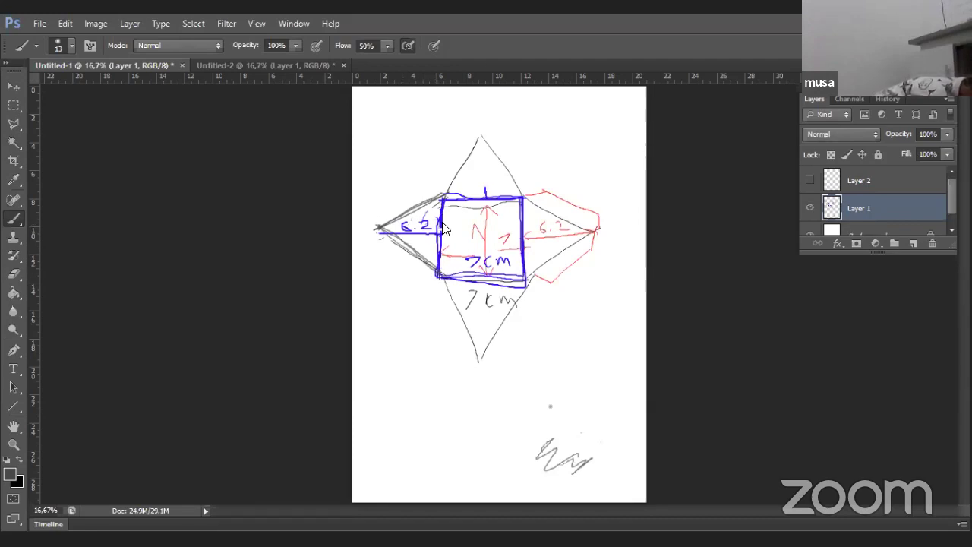
{"action": "left_click_drag", "start_coordinate": [387, 45], "coordinate": [425, 62]}
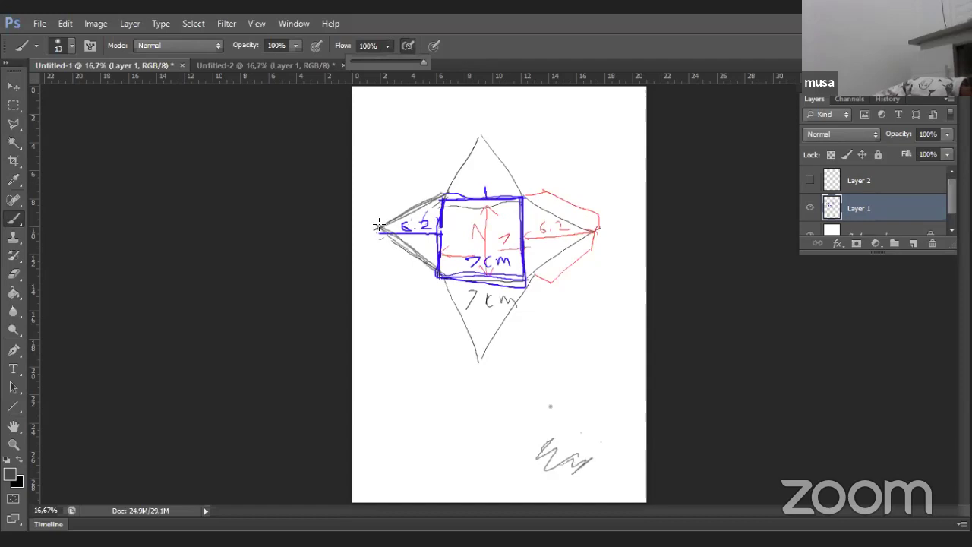
{"action": "mouse_move", "coordinate": [438, 273]}
{"action": "left_mouse_down"}
{"action": "mouse_move", "coordinate": [381, 222]}
{"action": "mouse_move", "coordinate": [448, 188]}
{"action": "left_mouse_up"}
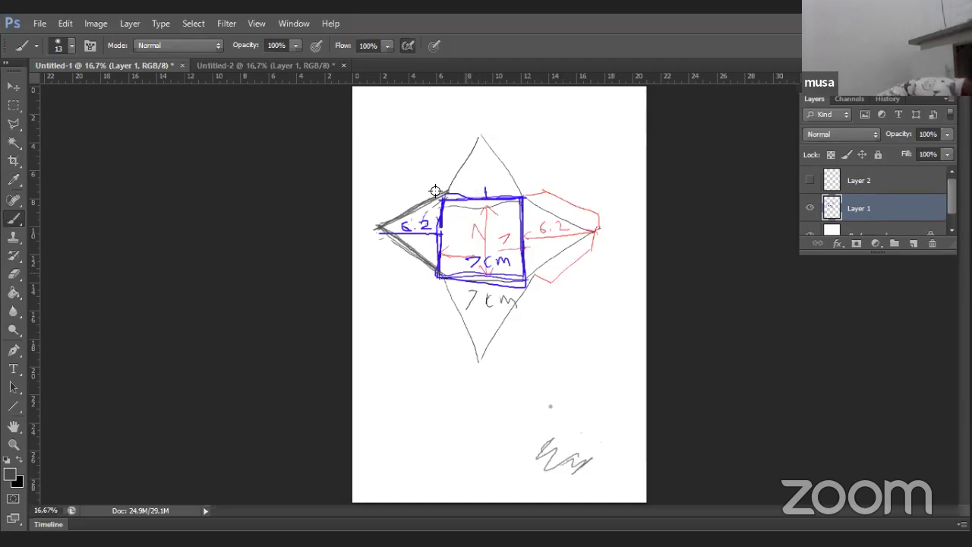
Write "3,5" in grey beside both the upper and lower halves of the central square's left side
{"action": "scroll", "coordinate": [436, 193], "scroll_direction": "up", "scroll_amount": 2}
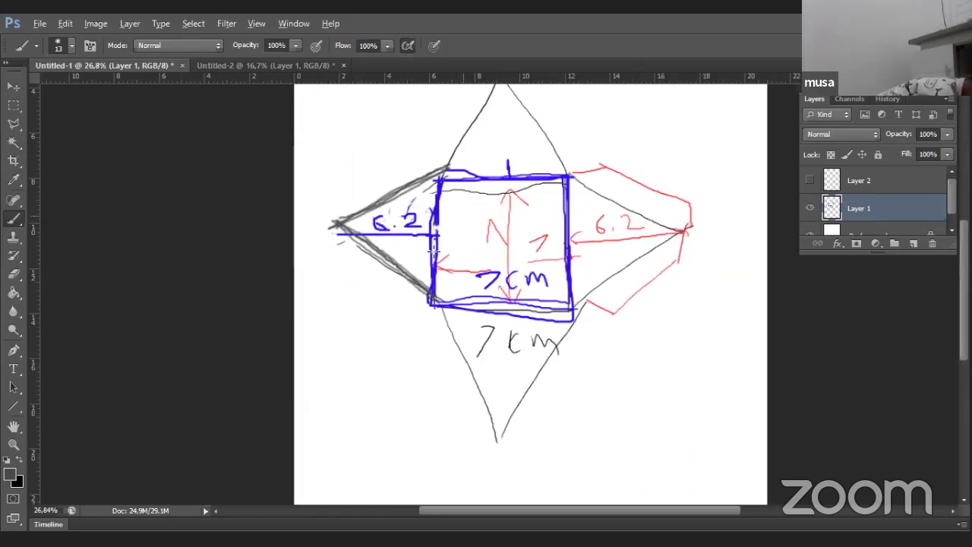
{"action": "scroll", "coordinate": [434, 250], "scroll_direction": "up", "scroll_amount": 3}
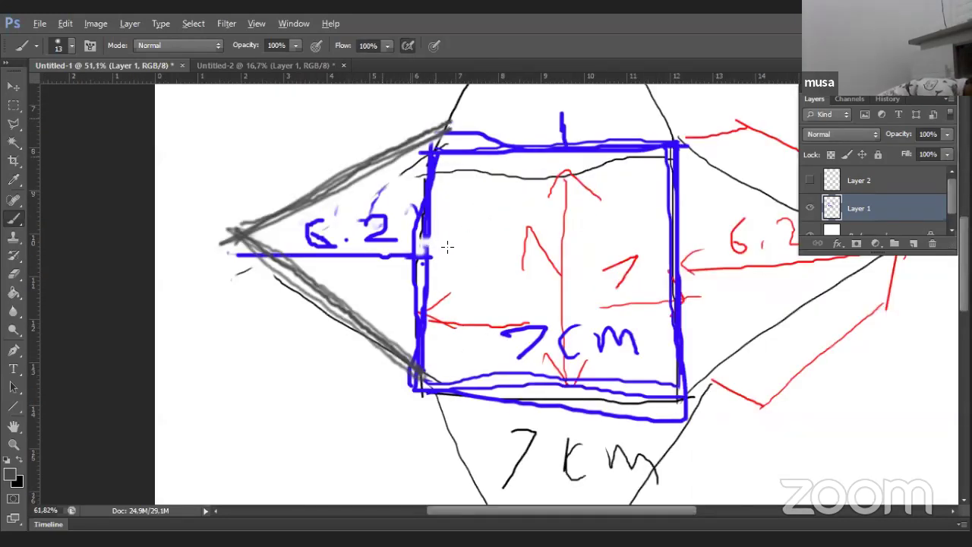
{"action": "scroll", "coordinate": [448, 246], "scroll_direction": "up", "scroll_amount": 1}
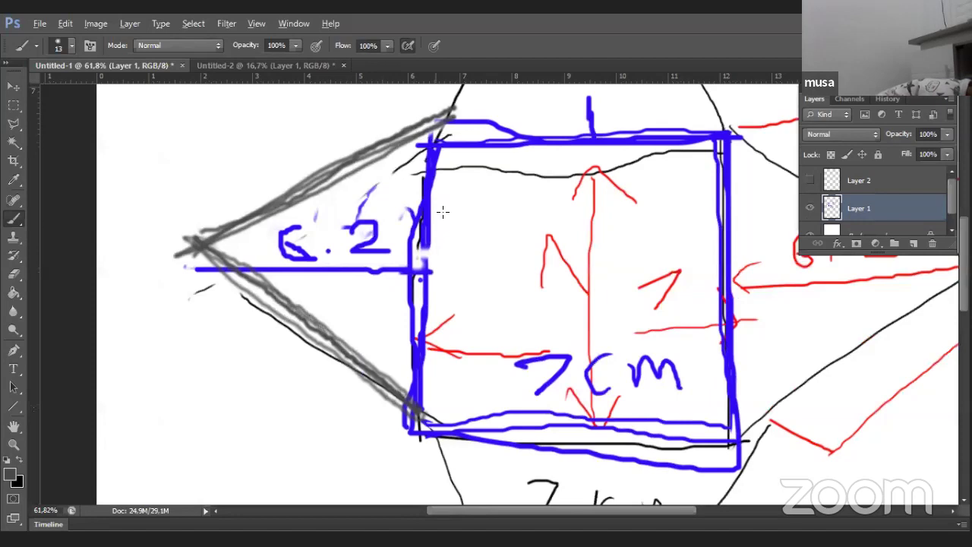
{"action": "scroll", "coordinate": [442, 212], "scroll_direction": "down", "scroll_amount": 1}
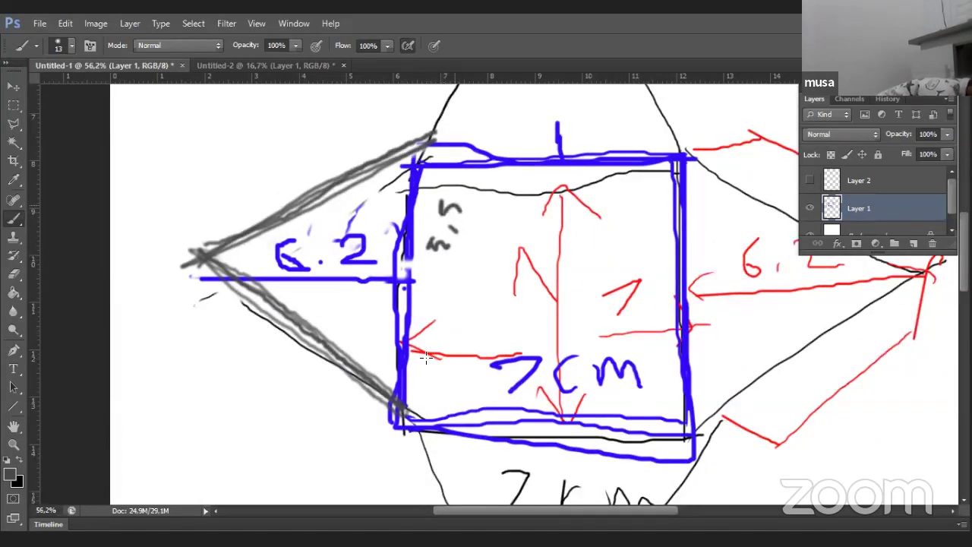
{"action": "mouse_move", "coordinate": [425, 344]}
{"action": "left_mouse_down"}
{"action": "mouse_move", "coordinate": [424, 357]}
{"action": "mouse_move", "coordinate": [445, 331]}
{"action": "left_mouse_up"}
{"action": "mouse_move", "coordinate": [425, 325]}
{"action": "left_mouse_down"}
{"action": "mouse_move", "coordinate": [446, 311]}
{"action": "mouse_move", "coordinate": [427, 303]}
{"action": "left_mouse_up"}
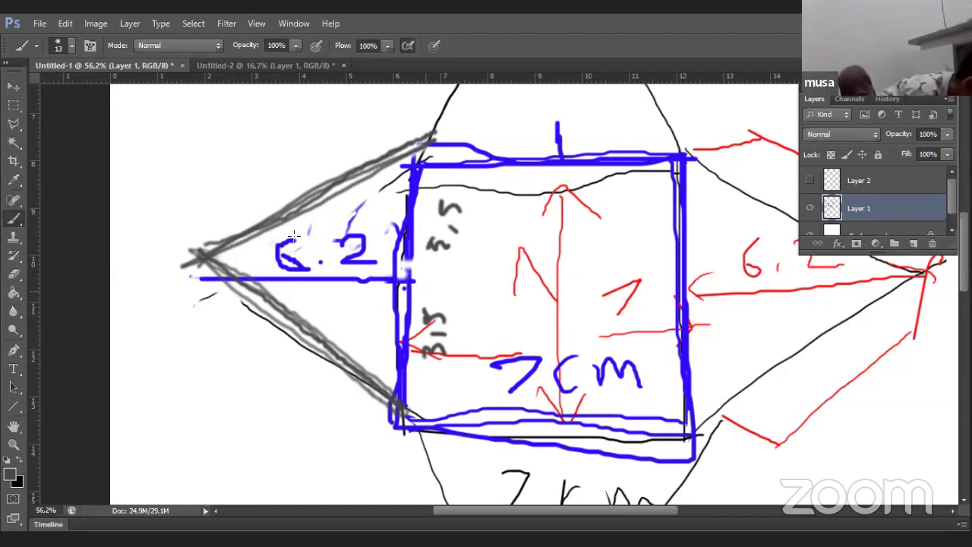
Retrace the left triangle's "6.2" label and height line in grey, marking the line's two ends with large dots
{"action": "left_click_drag", "start_coordinate": [288, 271], "coordinate": [281, 258]}
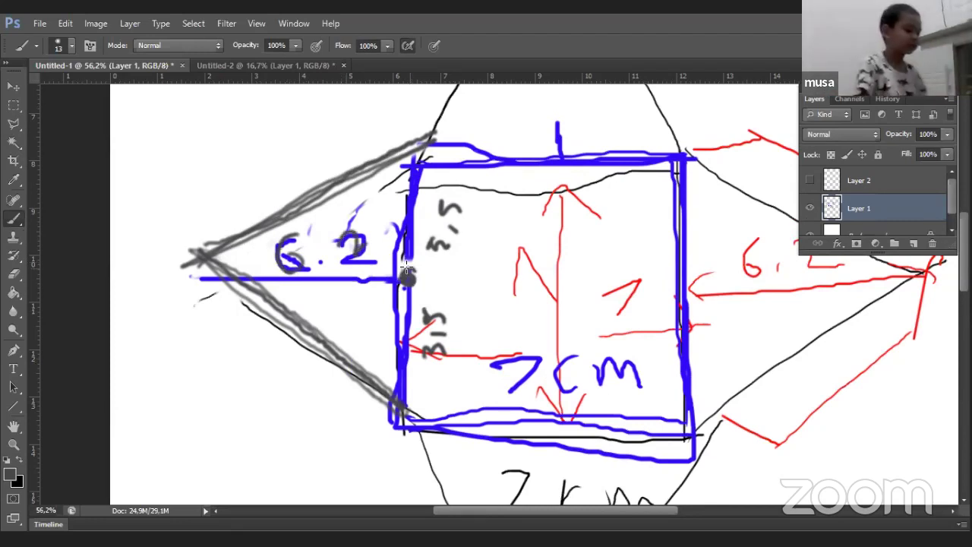
{"action": "mouse_move", "coordinate": [406, 269]}
{"action": "left_mouse_down"}
{"action": "mouse_move", "coordinate": [213, 274]}
{"action": "mouse_move", "coordinate": [199, 268]}
{"action": "mouse_move", "coordinate": [203, 251]}
{"action": "mouse_move", "coordinate": [185, 271]}
{"action": "mouse_move", "coordinate": [205, 264]}
{"action": "left_mouse_up"}
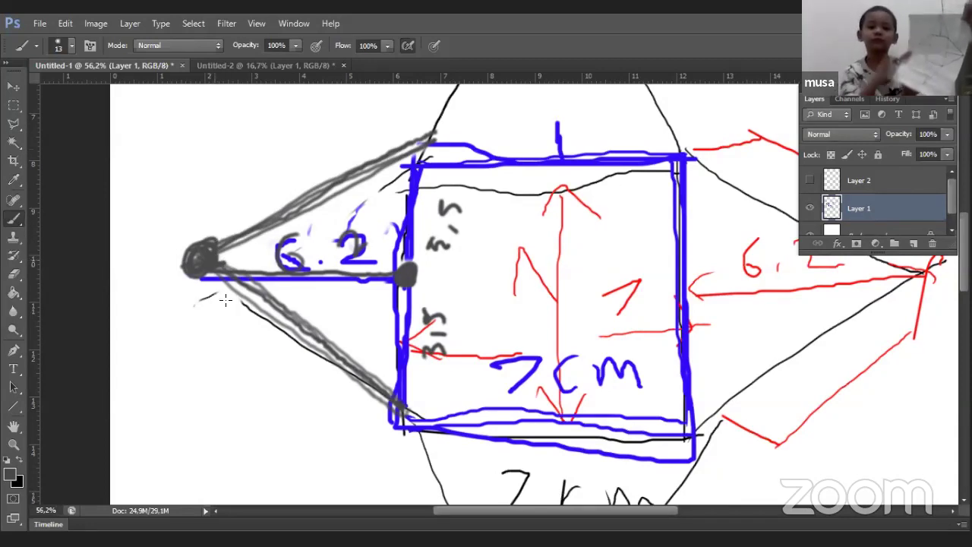
Draw grey glue flaps along the lower and upper slanted sides of the left triangle
{"action": "mouse_move", "coordinate": [219, 281]}
{"action": "left_mouse_down"}
{"action": "mouse_move", "coordinate": [227, 317]}
{"action": "mouse_move", "coordinate": [328, 410]}
{"action": "left_mouse_up"}
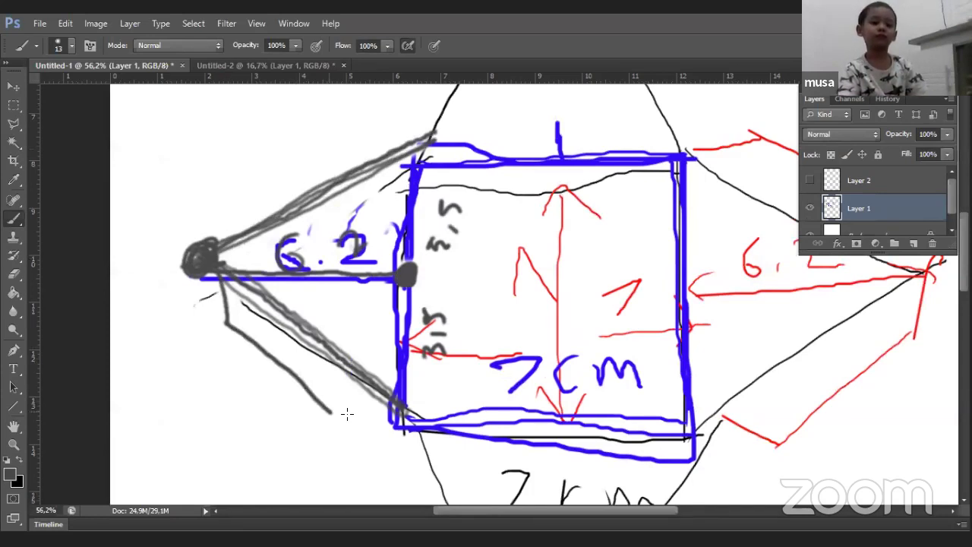
{"action": "left_click_drag", "start_coordinate": [218, 243], "coordinate": [239, 193]}
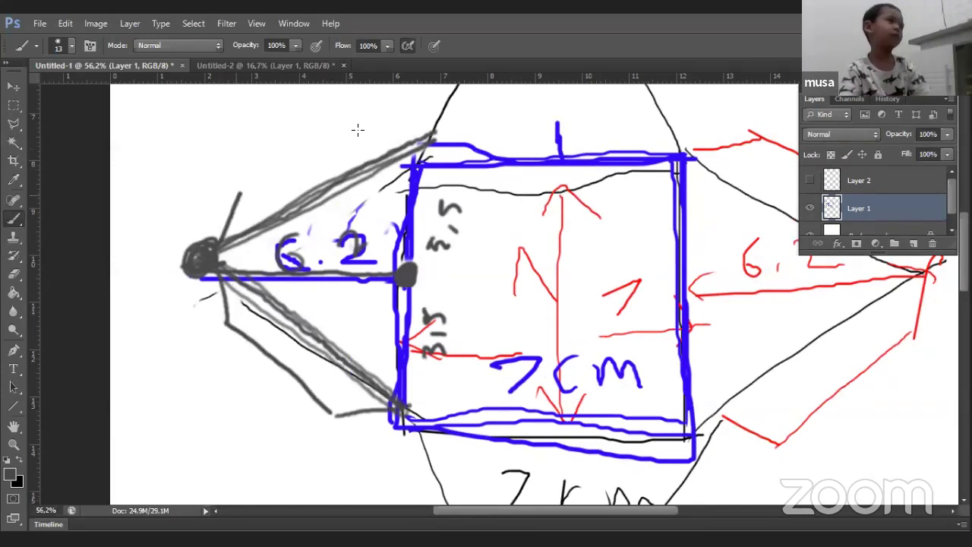
{"action": "left_click", "coordinate": [355, 129], "text": "shift"}
{"action": "left_click", "coordinate": [417, 149], "text": "shift"}
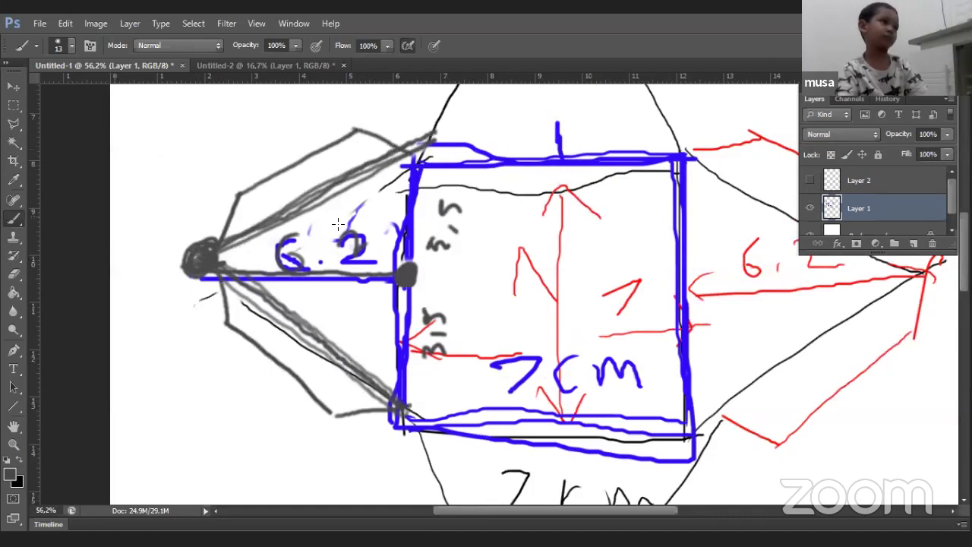
Retrace the red glue flaps on both slanted sides of the right triangle in grey
{"action": "scroll", "coordinate": [343, 234], "scroll_direction": "right", "scroll_amount": 3}
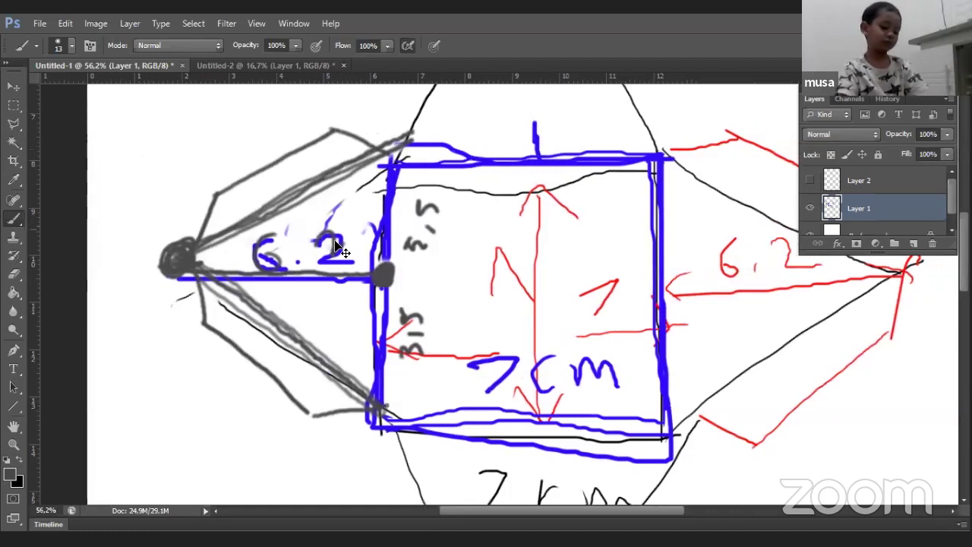
{"action": "scroll", "coordinate": [343, 242], "scroll_direction": "right", "scroll_amount": 5}
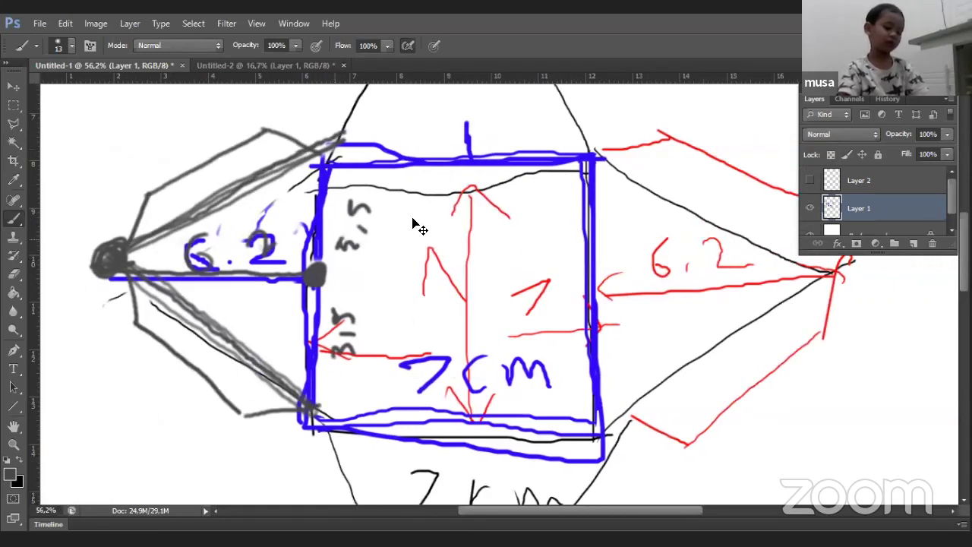
{"action": "scroll", "coordinate": [343, 427], "scroll_direction": "right", "scroll_amount": 15}
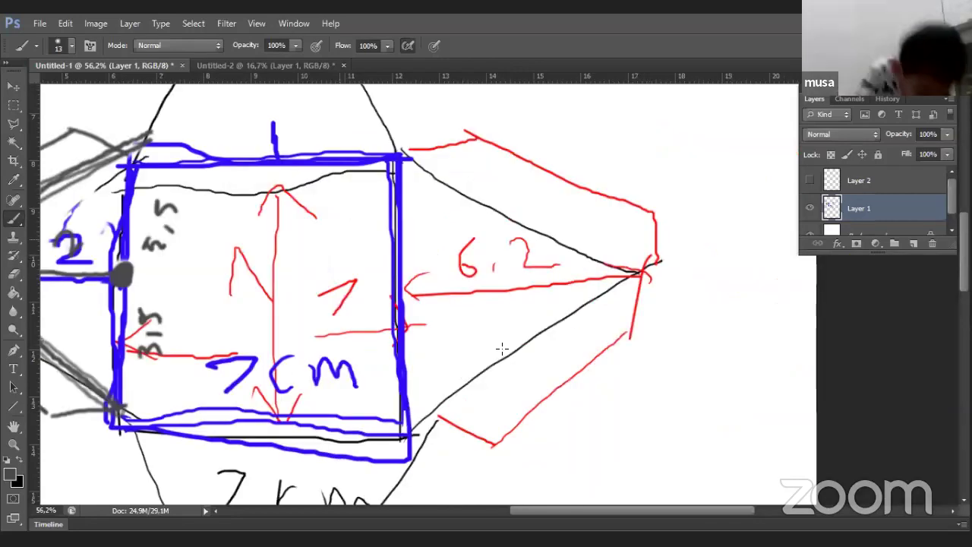
{"action": "scroll", "coordinate": [437, 207], "scroll_direction": "right", "scroll_amount": 10}
{"action": "left_click_drag", "start_coordinate": [323, 418], "coordinate": [524, 279]}
{"action": "mouse_move", "coordinate": [296, 155]}
{"action": "left_mouse_down"}
{"action": "mouse_move", "coordinate": [348, 129]}
{"action": "mouse_move", "coordinate": [521, 202]}
{"action": "left_mouse_up"}
{"action": "left_click_drag", "start_coordinate": [526, 270], "coordinate": [509, 210]}
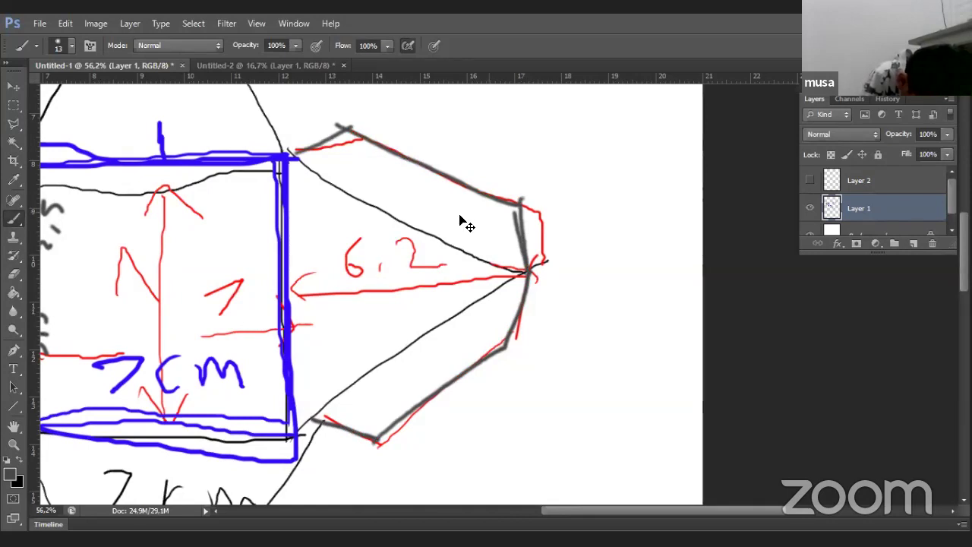
{"action": "scroll", "coordinate": [455, 216], "scroll_direction": "left", "scroll_amount": 3}
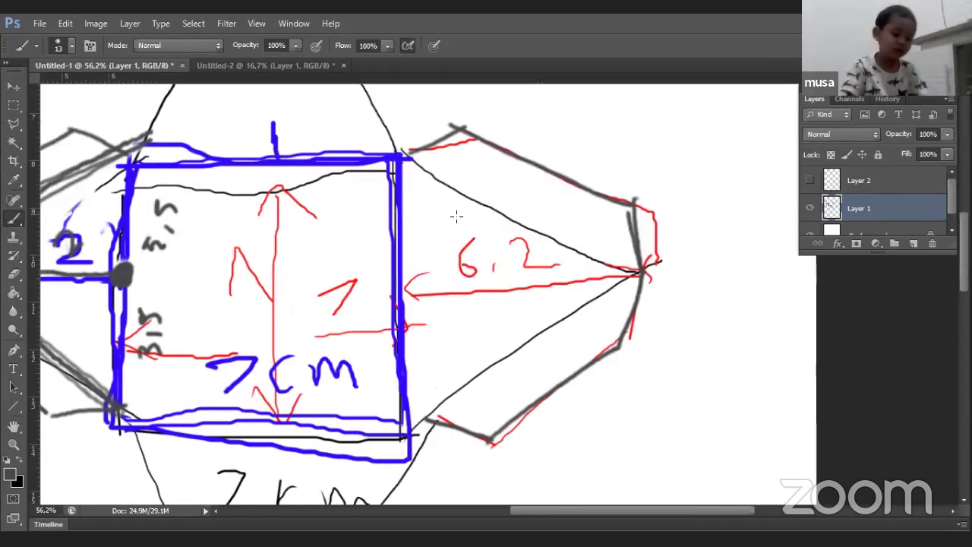
{"action": "scroll", "coordinate": [456, 218], "scroll_direction": "left", "scroll_amount": 3}
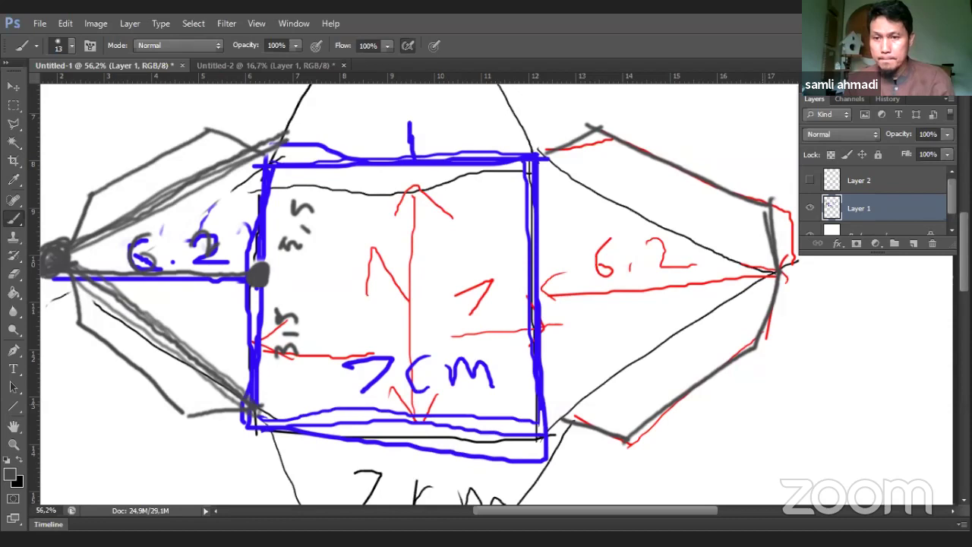
Select Layer 2 and hide Layer 1
{"action": "left_click", "coordinate": [842, 181]}
{"action": "left_click", "coordinate": [809, 210]}
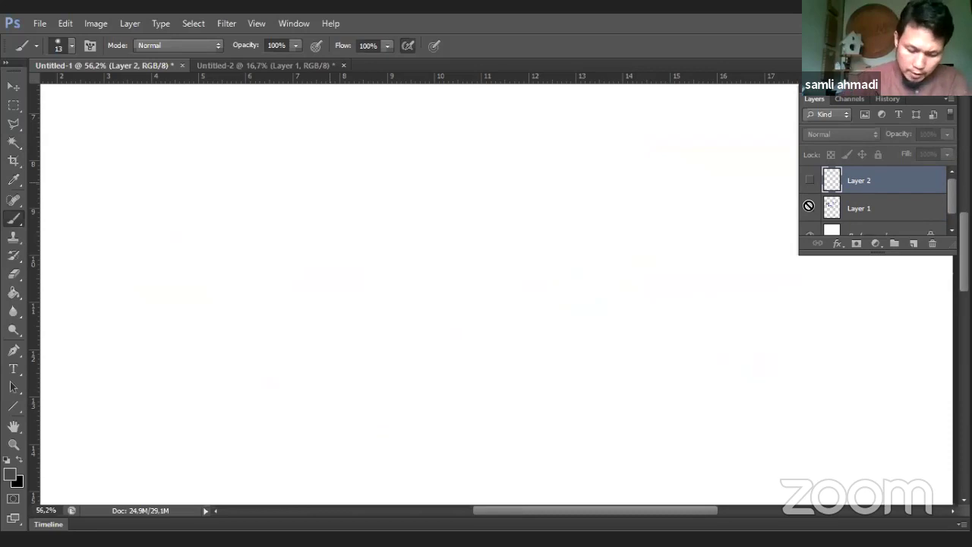
Set the foreground color to blue (0055ff) and make Layer 2 visible for drawing
{"action": "left_click", "coordinate": [11, 472]}
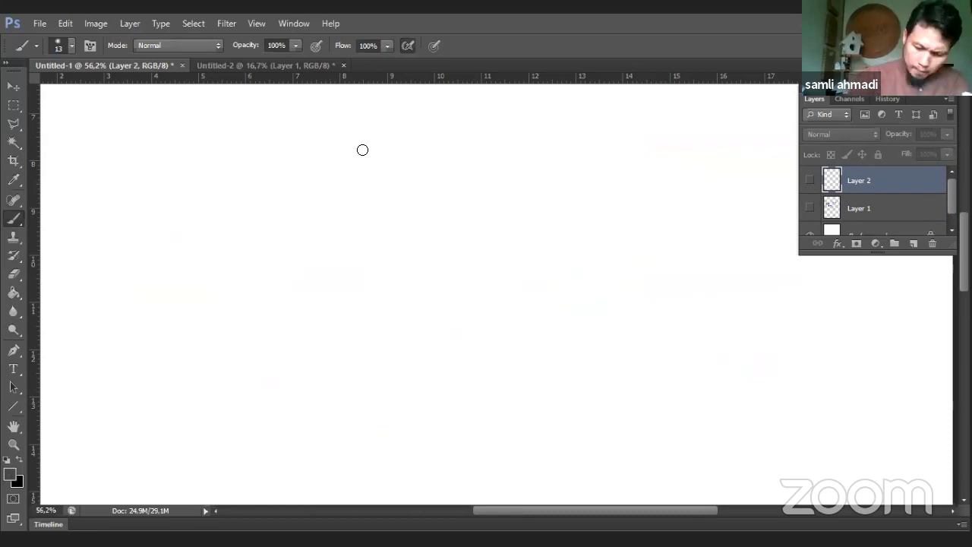
{"action": "left_click", "coordinate": [385, 123]}
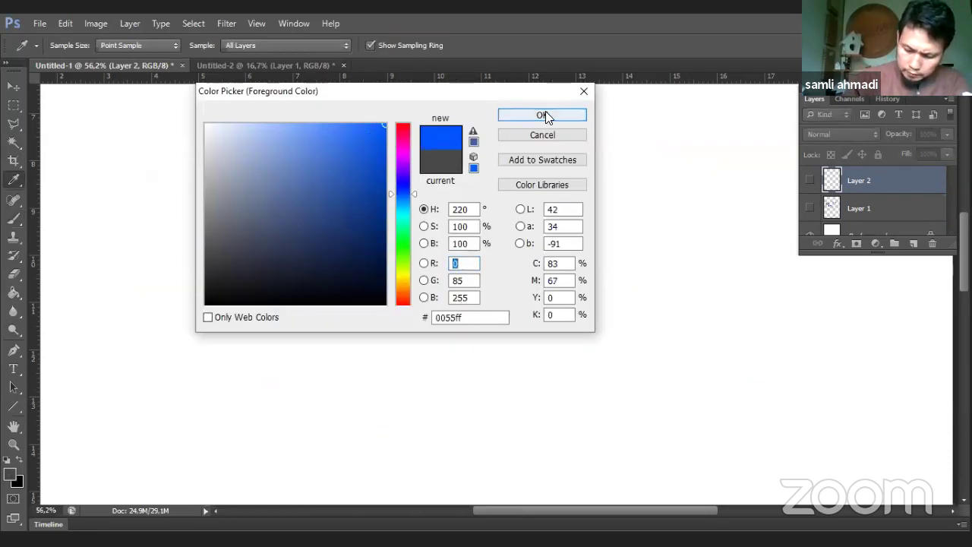
{"action": "left_click", "coordinate": [543, 113]}
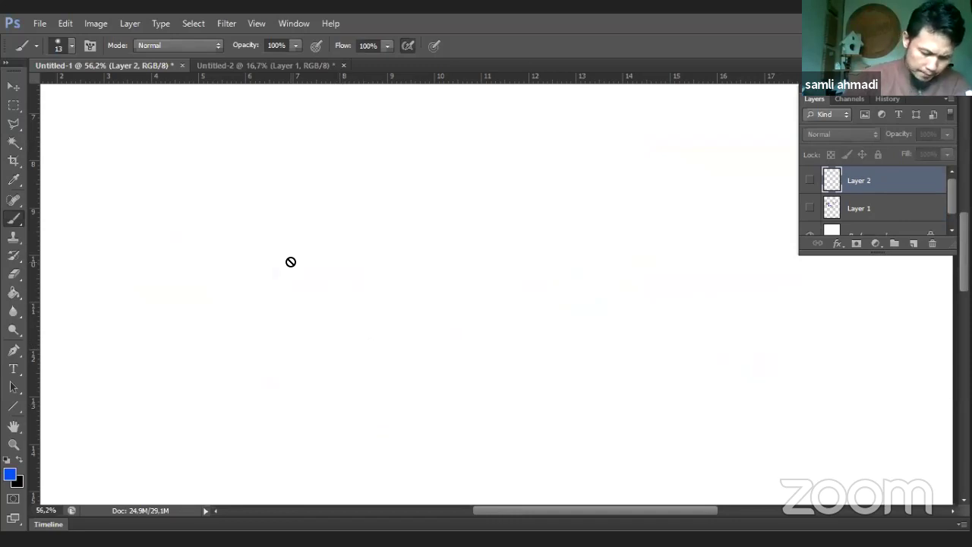
{"action": "left_click", "coordinate": [809, 180]}
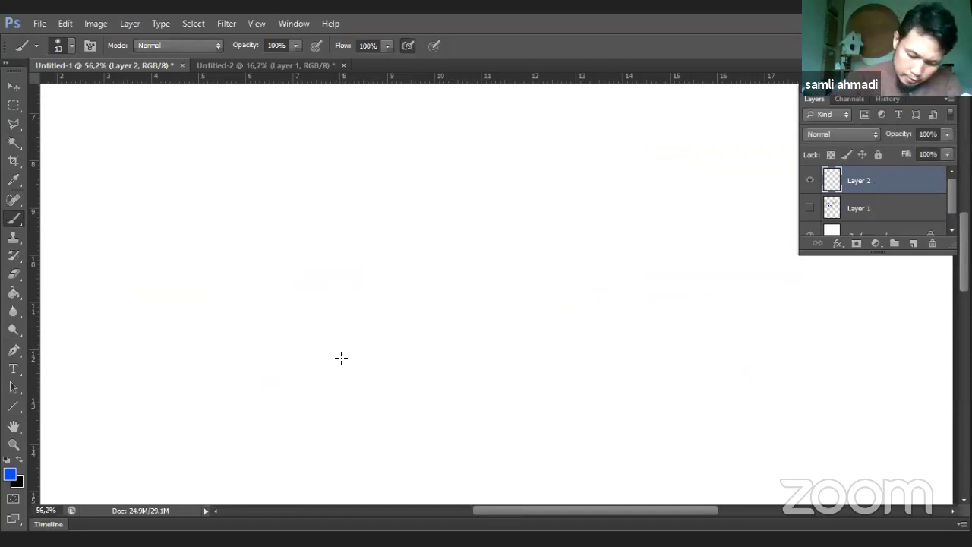
Draw a blue square on Layer 2 and label its lower and right sides "7 cm"
{"action": "mouse_move", "coordinate": [343, 362]}
{"action": "left_mouse_down"}
{"action": "mouse_move", "coordinate": [344, 209]}
{"action": "mouse_move", "coordinate": [385, 214]}
{"action": "mouse_move", "coordinate": [496, 196]}
{"action": "mouse_move", "coordinate": [495, 301]}
{"action": "mouse_move", "coordinate": [354, 370]}
{"action": "mouse_move", "coordinate": [471, 350]}
{"action": "mouse_move", "coordinate": [455, 356]}
{"action": "mouse_move", "coordinate": [500, 354]}
{"action": "left_mouse_up"}
{"action": "mouse_move", "coordinate": [393, 373]}
{"action": "left_mouse_down"}
{"action": "mouse_move", "coordinate": [416, 372]}
{"action": "mouse_move", "coordinate": [404, 395]}
{"action": "mouse_move", "coordinate": [448, 384]}
{"action": "left_mouse_up"}
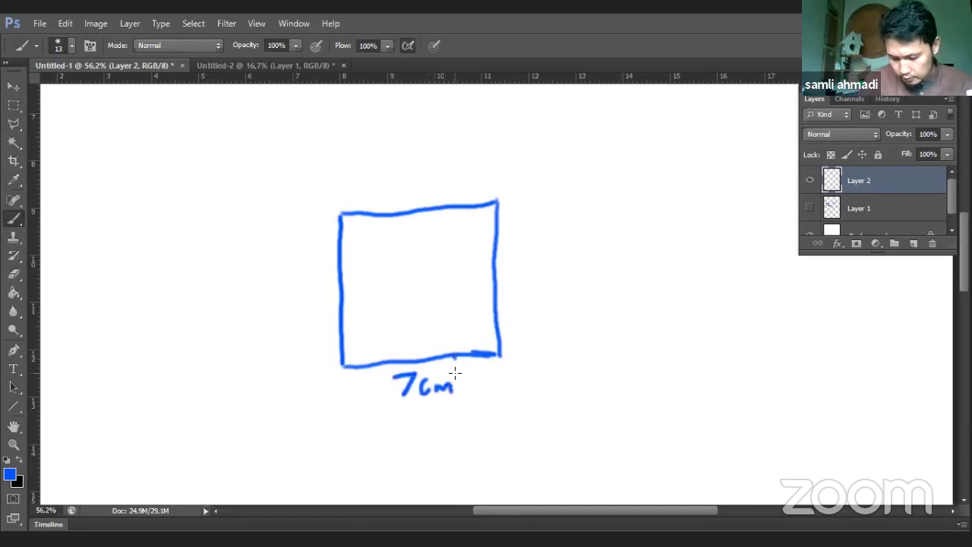
{"action": "mouse_move", "coordinate": [505, 271]}
{"action": "left_mouse_down"}
{"action": "mouse_move", "coordinate": [530, 283]}
{"action": "mouse_move", "coordinate": [562, 273]}
{"action": "left_mouse_up"}
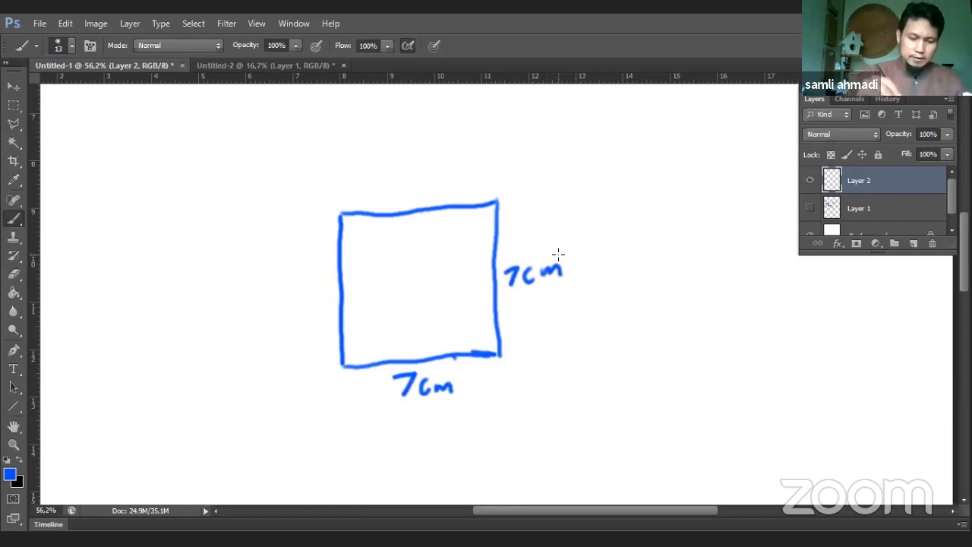
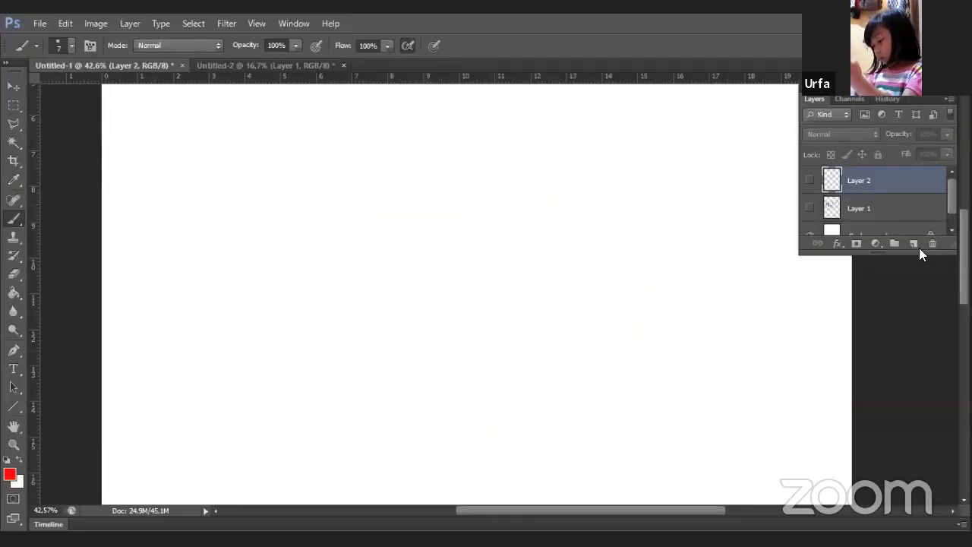
Add a new layer above Layer 2 and activate the Brush tool
{"action": "left_click", "coordinate": [917, 244]}
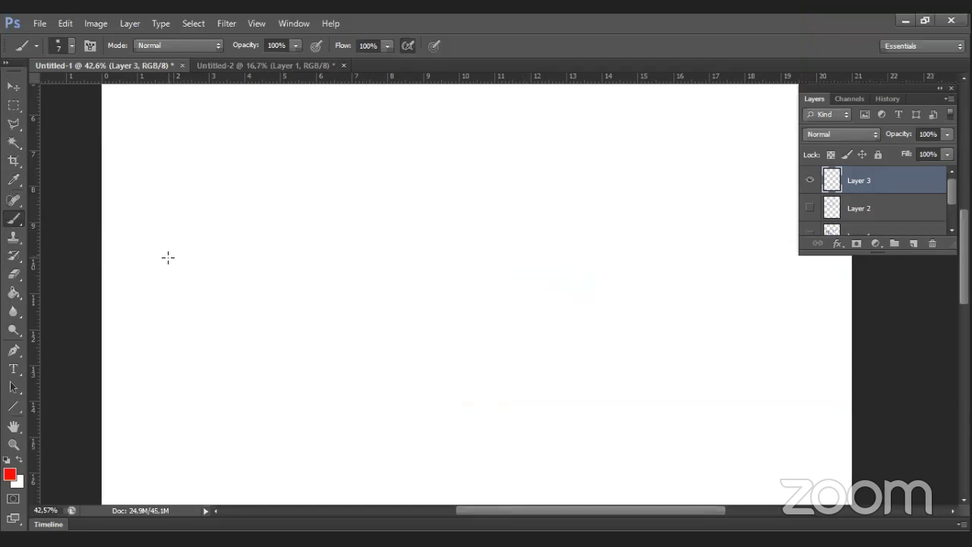
{"action": "left_click", "coordinate": [14, 472]}
{"action": "left_click", "coordinate": [524, 113]}
{"action": "left_click", "coordinate": [14, 274]}
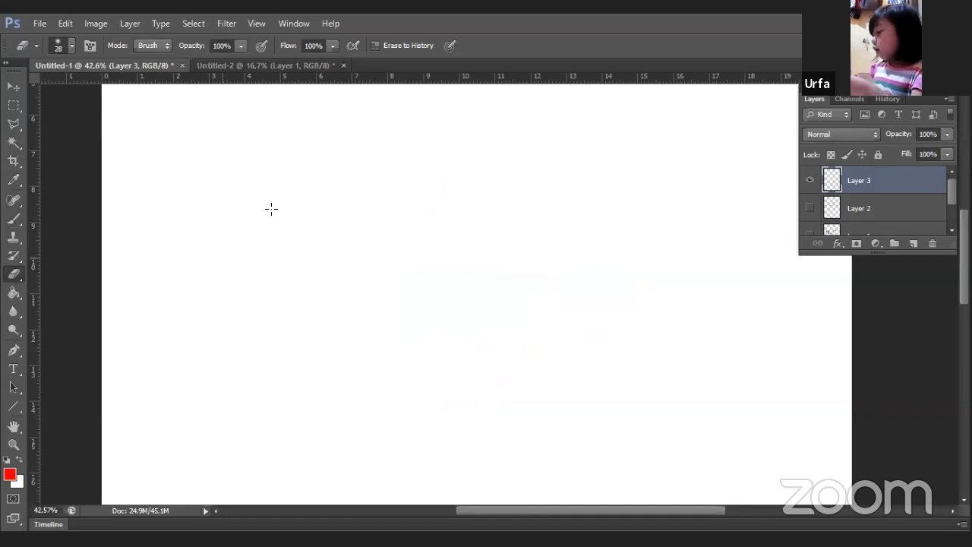
{"action": "left_click", "coordinate": [14, 217]}
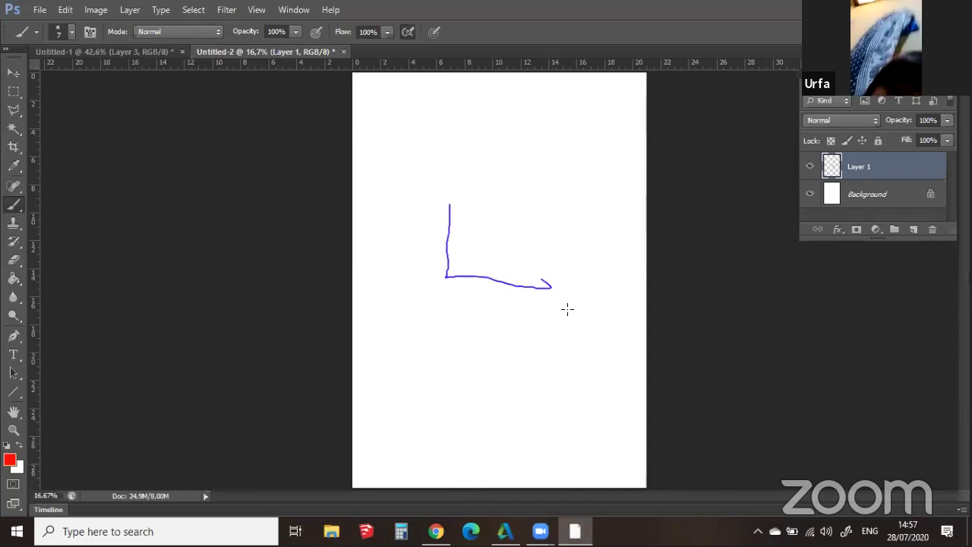
Try to whiten the blue strokes on Layer 1 of Untitled-2 using Hue/Saturation with lightness +100
{"action": "key", "text": "ctrl+u"}
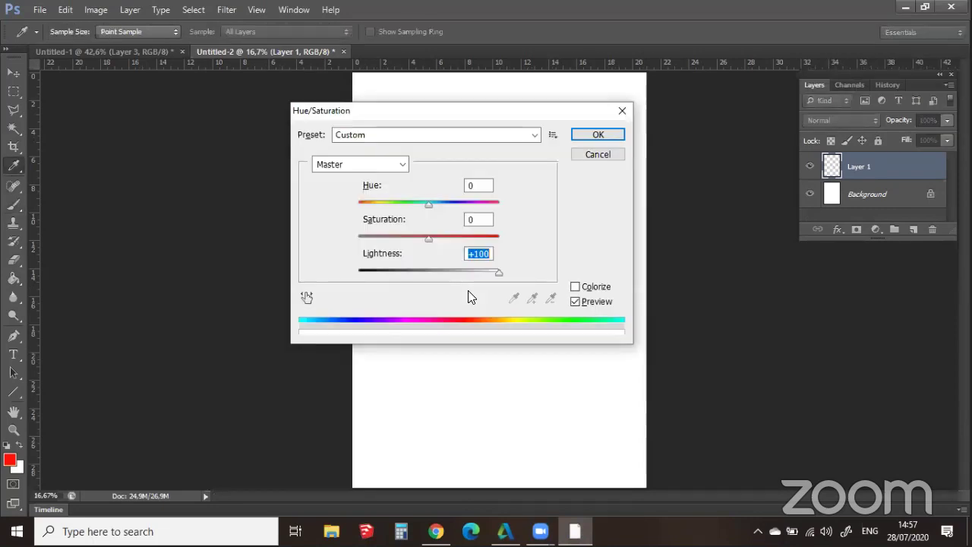
{"action": "left_click", "coordinate": [600, 158]}
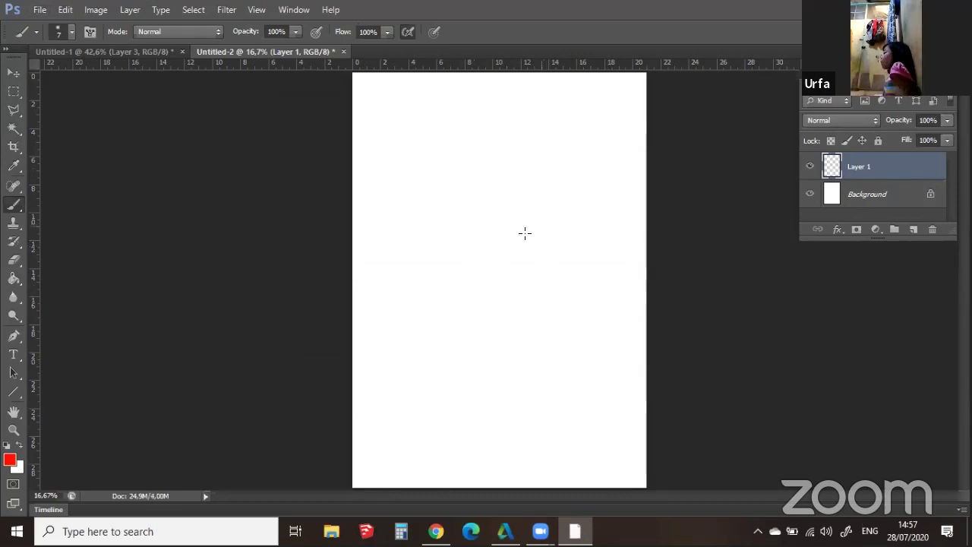
{"action": "scroll", "coordinate": [525, 236], "scroll_direction": "up", "scroll_amount": 3, "text": "alt"}
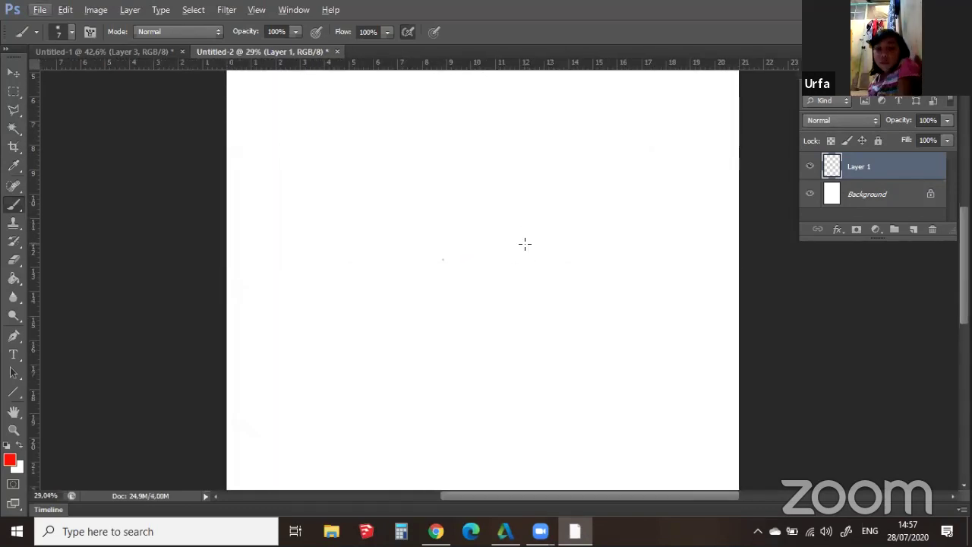
Set the foreground color to dark grey (282828) by sampling the area outside the canvas
{"action": "left_click", "coordinate": [10, 458]}
{"action": "left_click", "coordinate": [177, 373]}
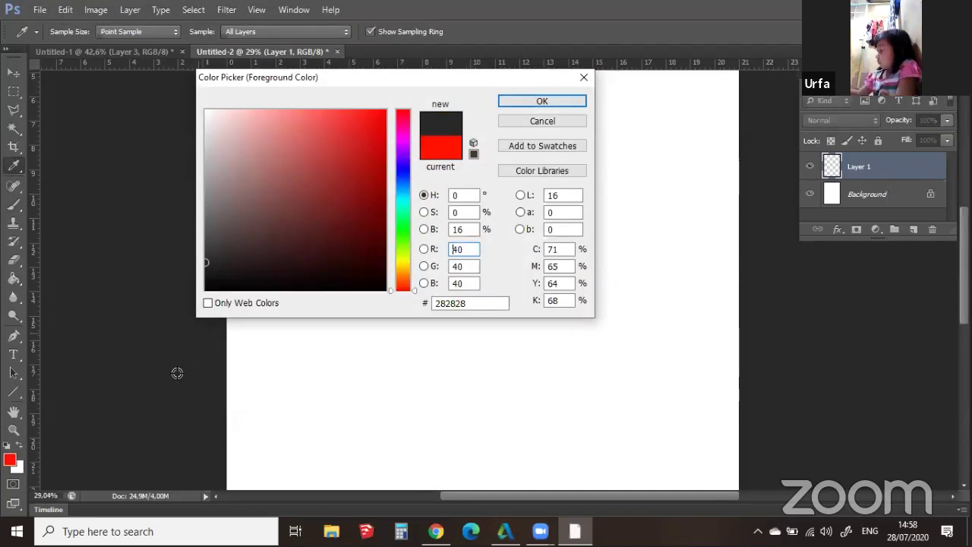
{"action": "left_click", "coordinate": [553, 103]}
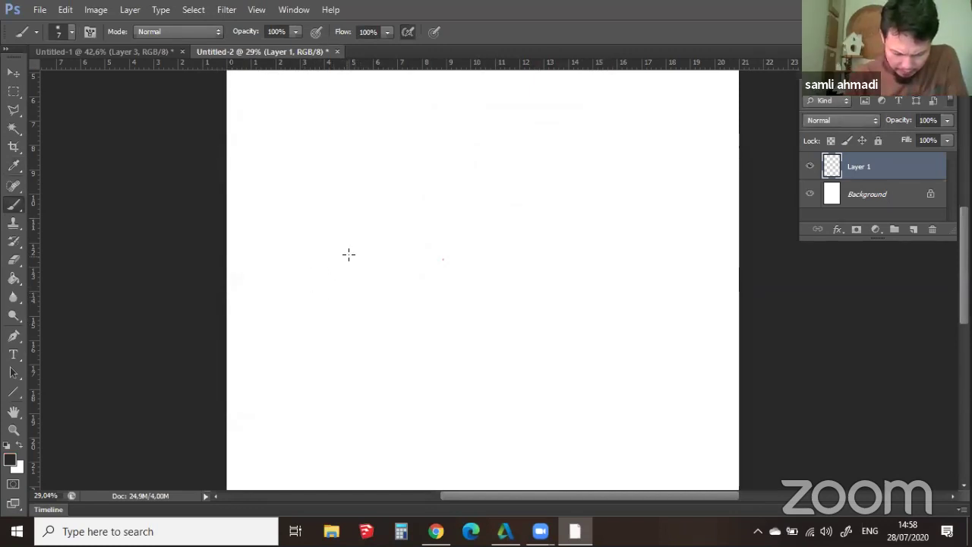
{"action": "left_click", "coordinate": [10, 459]}
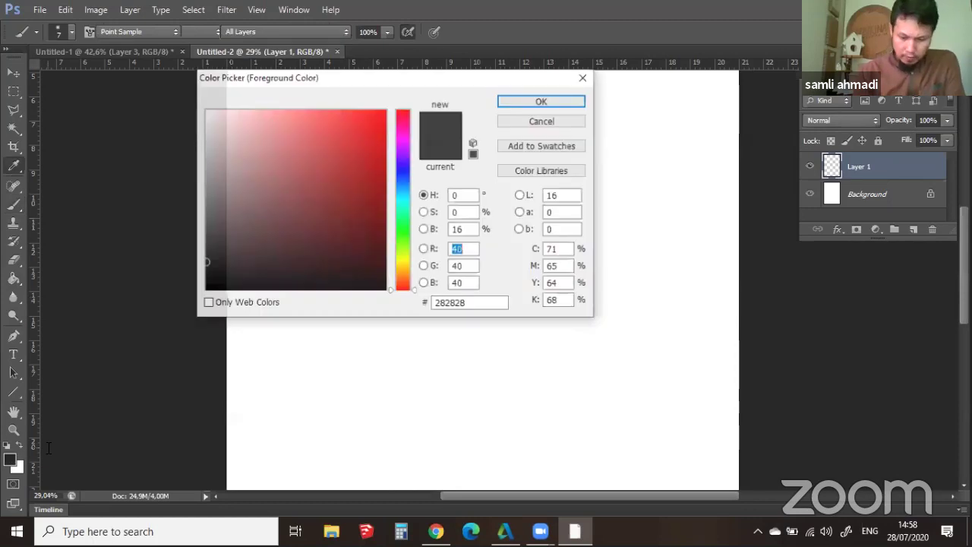
{"action": "left_click", "coordinate": [539, 100]}
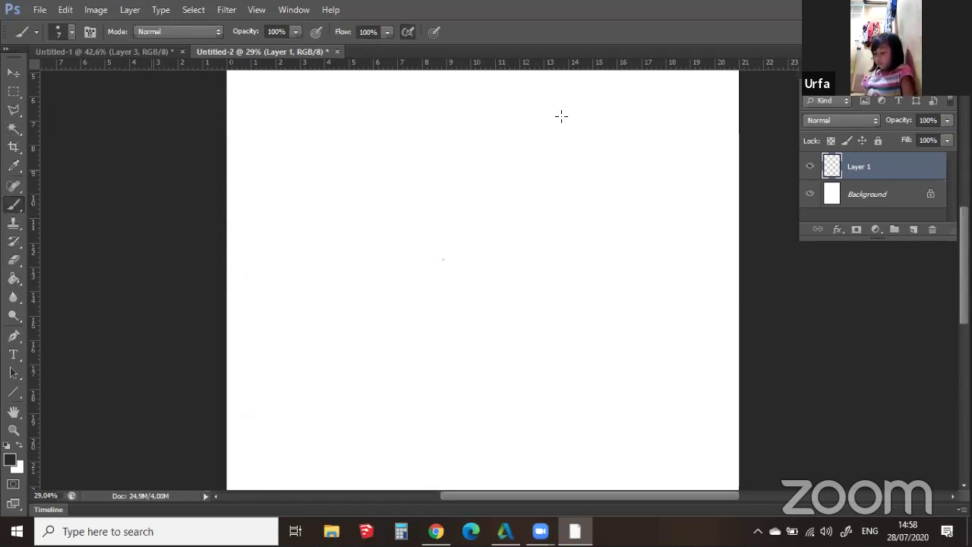
Close Untitled-2 and create a new white A4 document at 300 pixels/inch in RGB Color
{"action": "key", "text": "ctrl+w"}
{"action": "left_click", "coordinate": [40, 9]}
{"action": "left_click", "coordinate": [75, 25]}
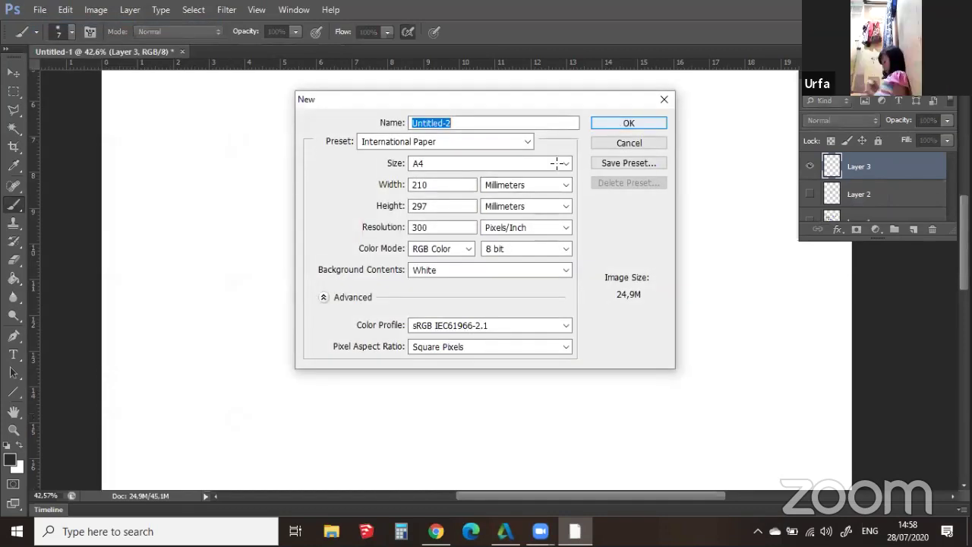
{"action": "key", "text": "Return"}
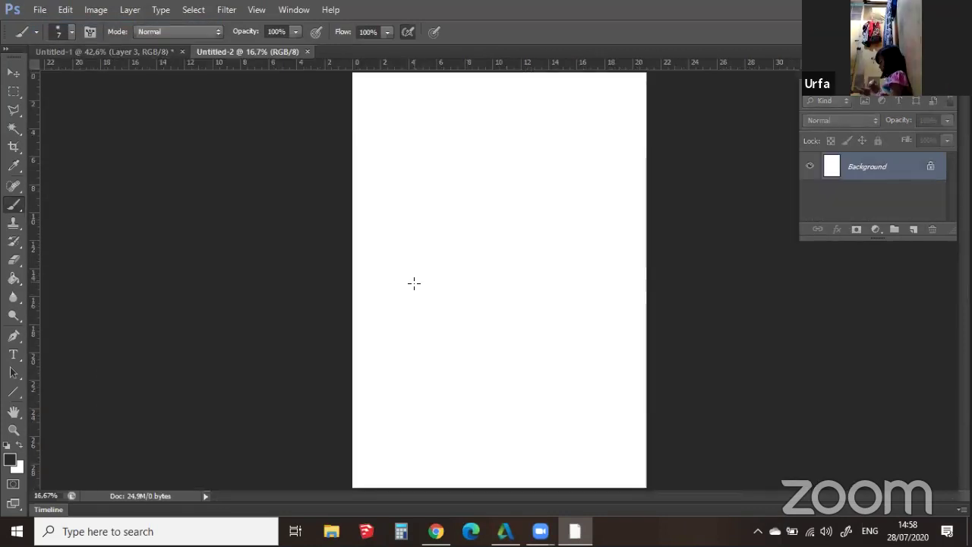
Sketch a tent-shaped triangular prism in dark grey on the Background of the new document
{"action": "left_click", "coordinate": [10, 459]}
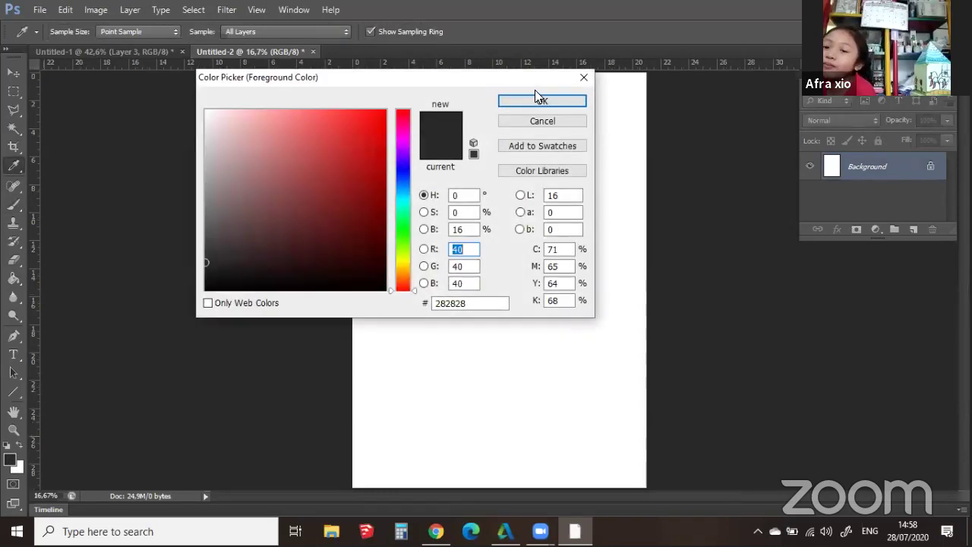
{"action": "left_click", "coordinate": [540, 102]}
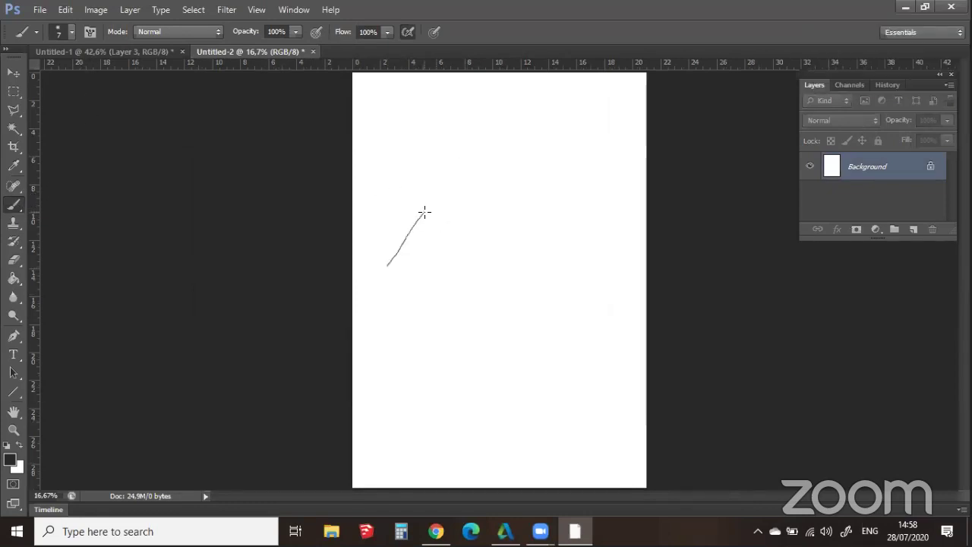
{"action": "left_click_drag", "start_coordinate": [386, 265], "coordinate": [463, 289]}
{"action": "mouse_move", "coordinate": [426, 213]}
{"action": "left_mouse_down"}
{"action": "mouse_move", "coordinate": [510, 231]}
{"action": "mouse_move", "coordinate": [544, 293]}
{"action": "left_mouse_up"}
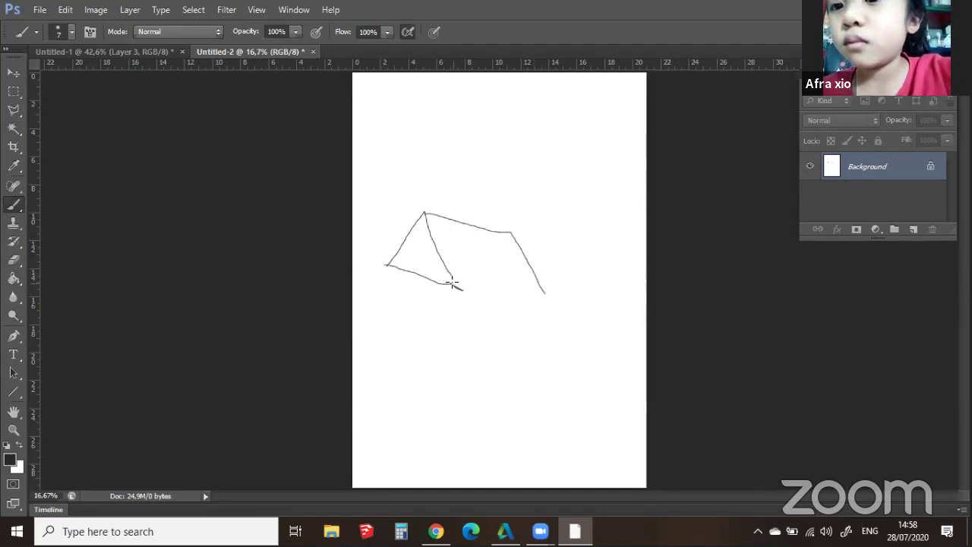
{"action": "left_click_drag", "start_coordinate": [451, 283], "coordinate": [544, 297]}
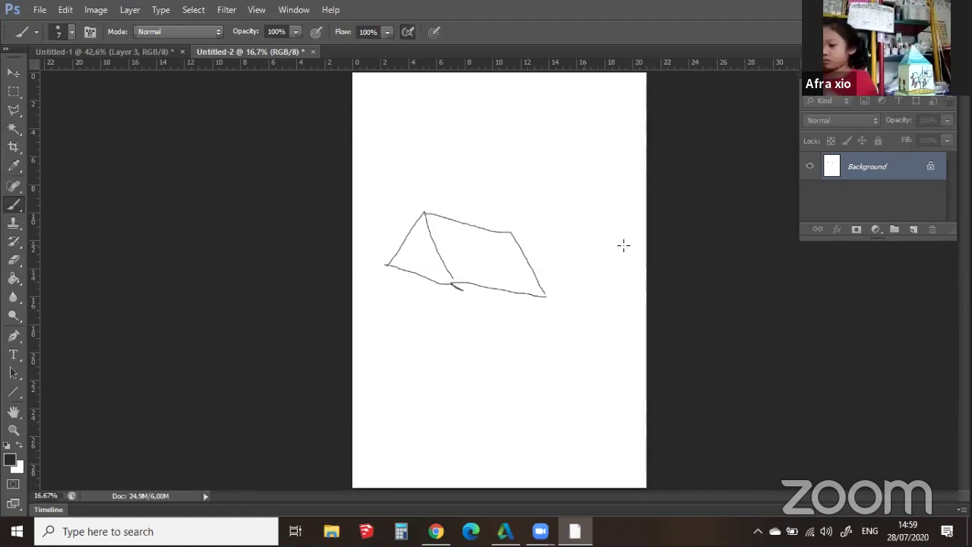
Whiten out the prism sketch by raising the Background's lightness with Hue/Saturation, and return to the Brush tool
{"action": "key", "text": "ctrl+u"}
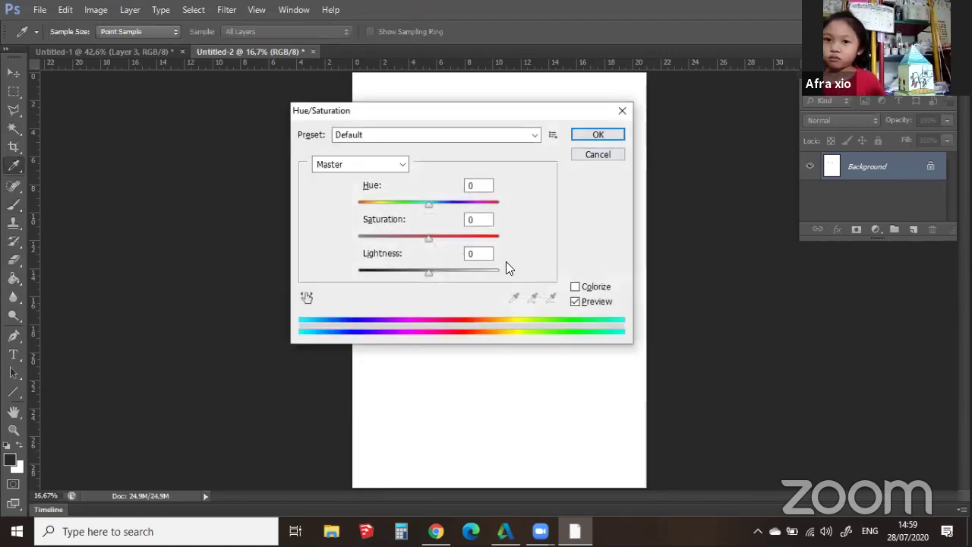
{"action": "left_click", "coordinate": [451, 271]}
{"action": "key", "text": "Return"}
{"action": "key", "text": "b"}
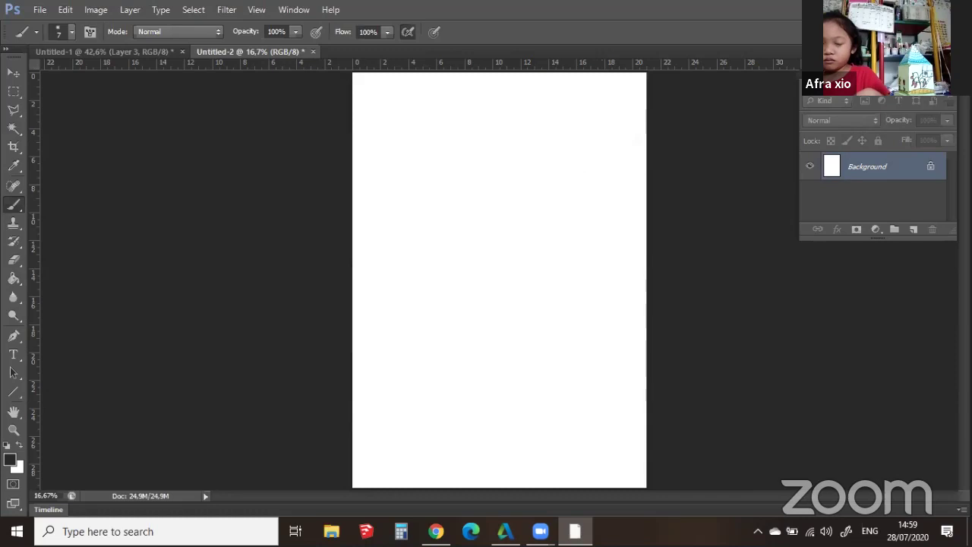
Add a new layer above the Background and select the Pencil tool, keeping the dark grey foreground color
{"action": "left_click", "coordinate": [914, 231]}
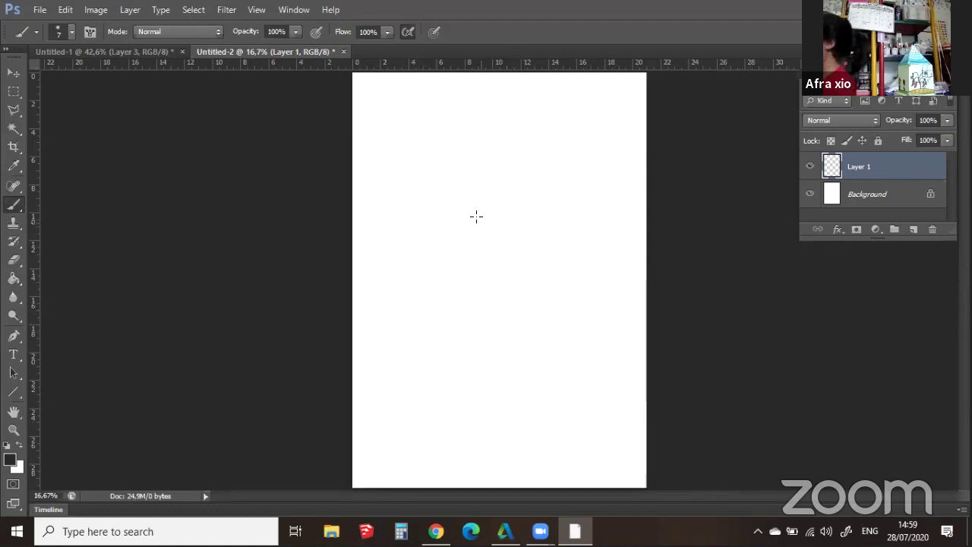
{"action": "right_click", "coordinate": [15, 206]}
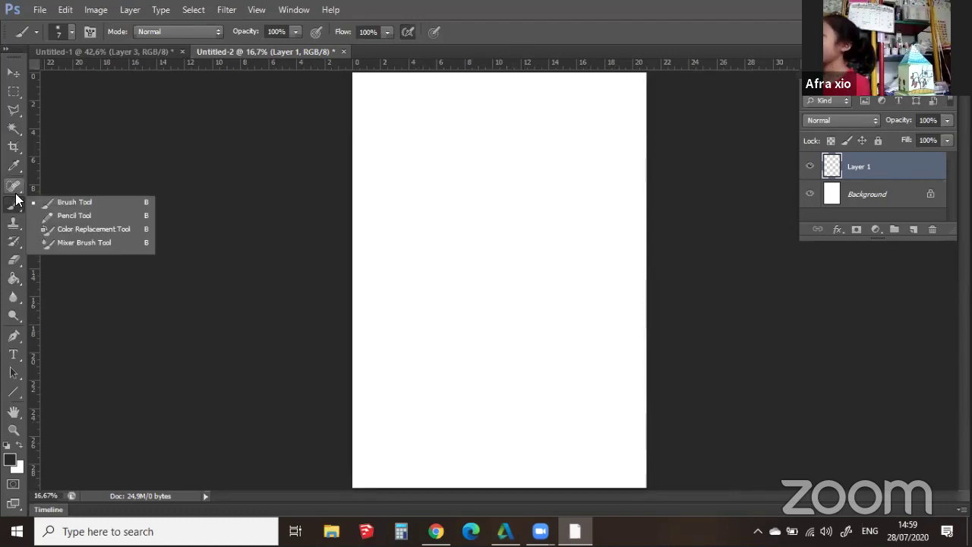
{"action": "left_click", "coordinate": [97, 216]}
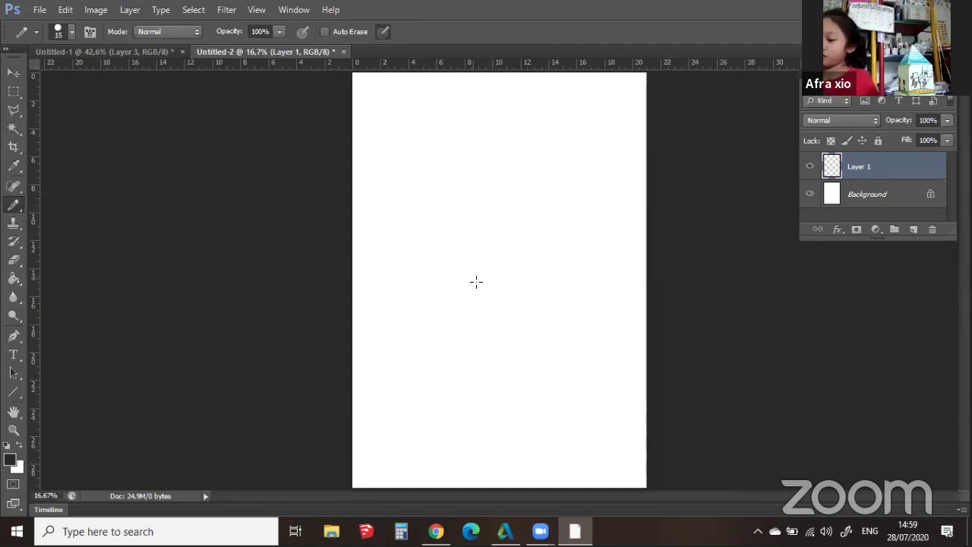
{"action": "left_click", "coordinate": [13, 460]}
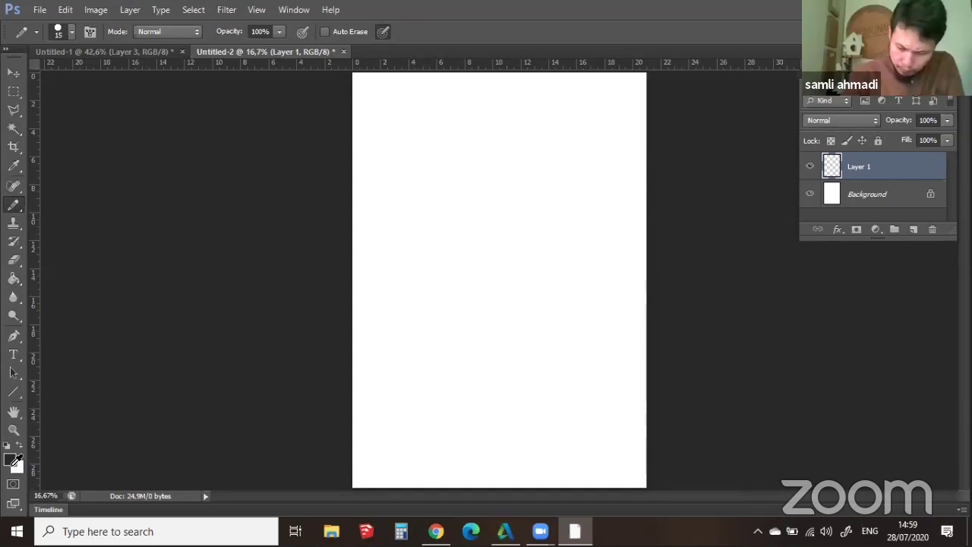
{"action": "left_click", "coordinate": [556, 108]}
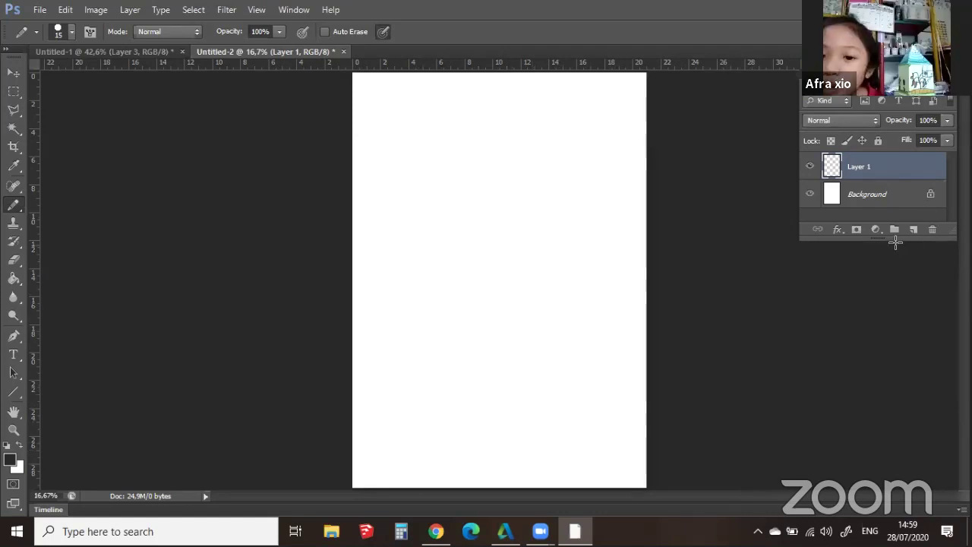
{"action": "left_click", "coordinate": [876, 230]}
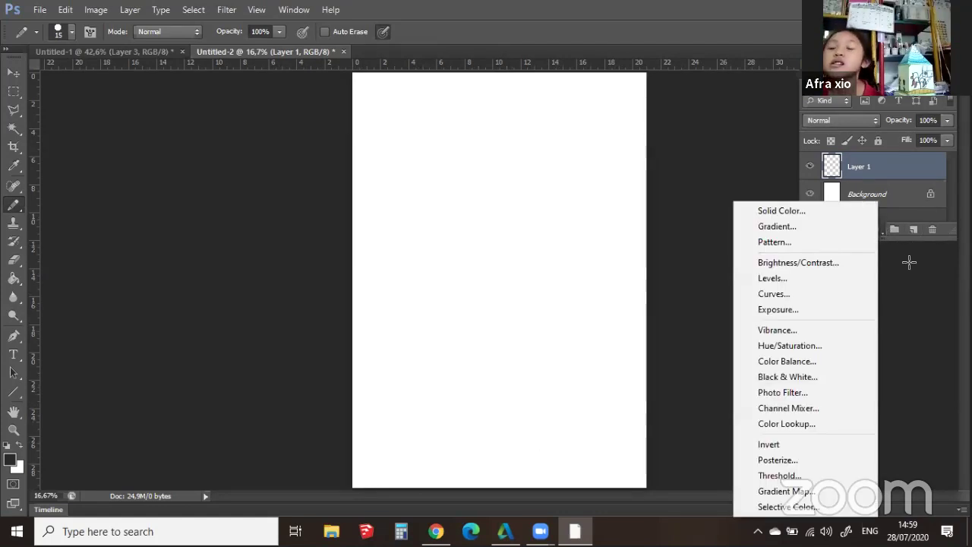
{"action": "left_click", "coordinate": [909, 262]}
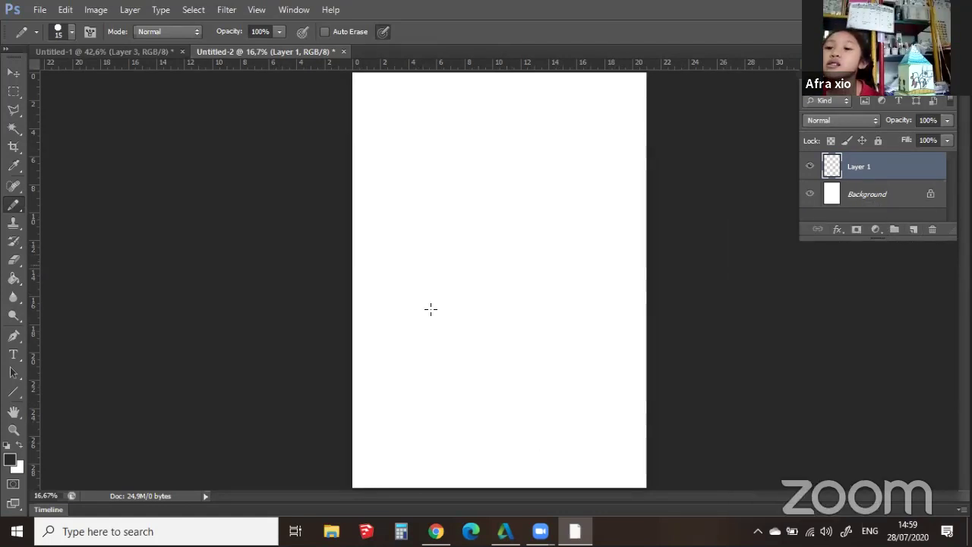
Switch back to the Brush tool and set its size to 28 px
{"action": "right_click", "coordinate": [15, 207]}
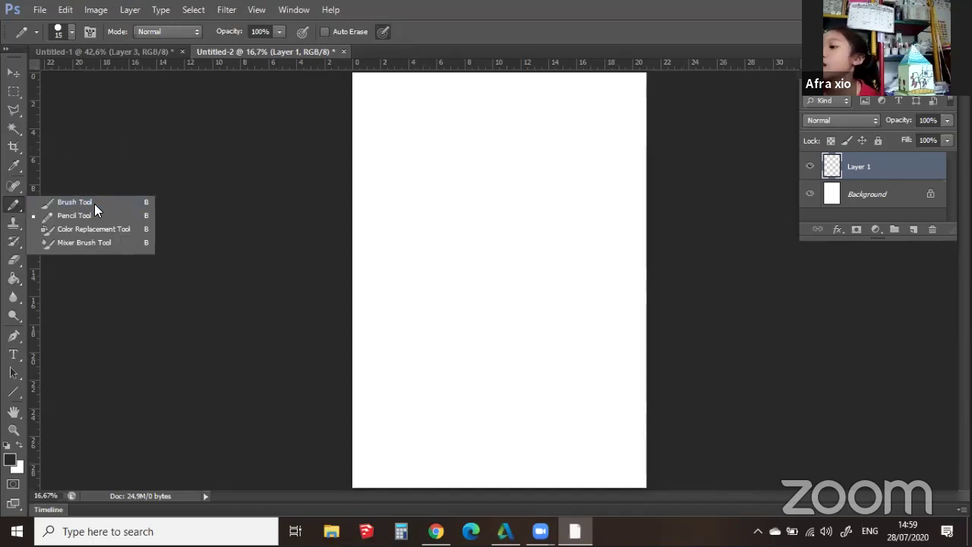
{"action": "left_click", "coordinate": [94, 203]}
{"action": "left_click", "coordinate": [71, 31]}
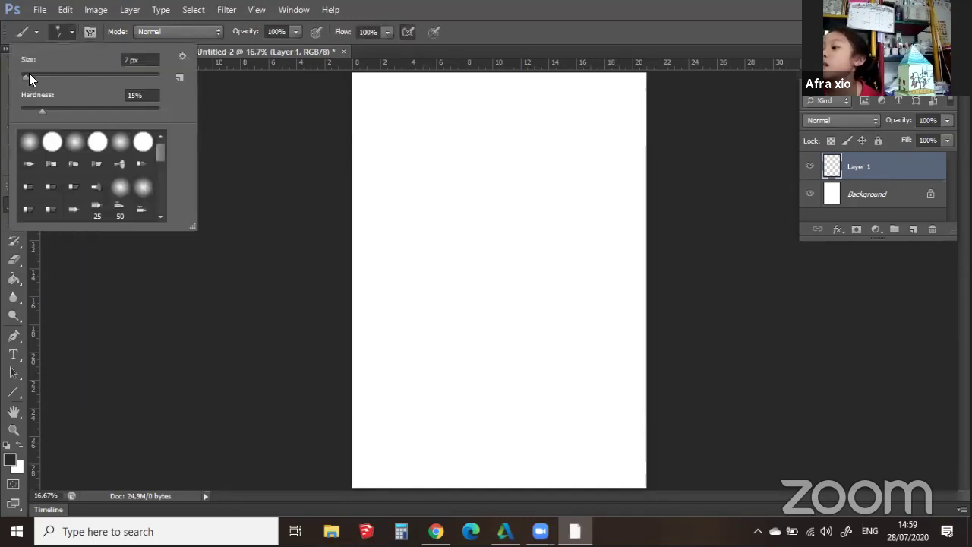
{"action": "left_click", "coordinate": [38, 79]}
{"action": "key", "text": "Return"}
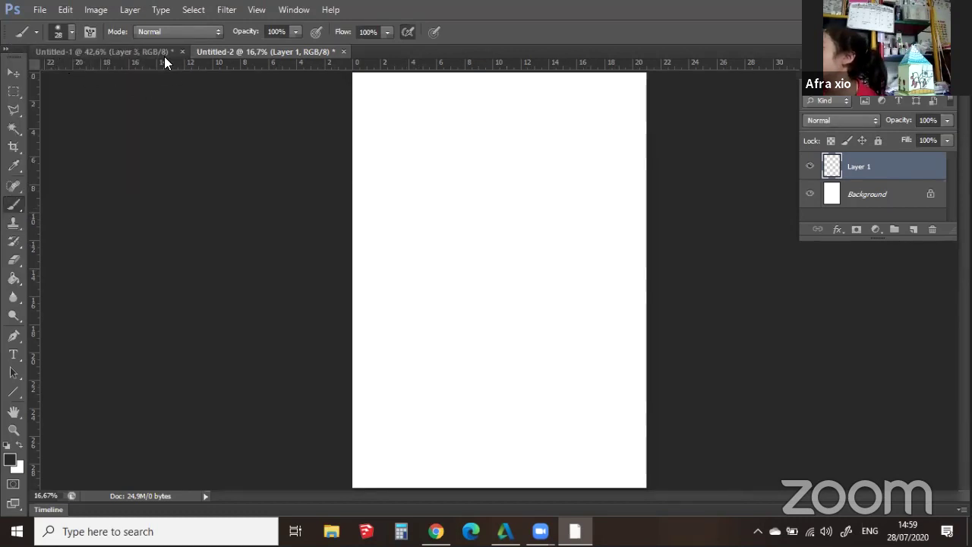
{"action": "left_click", "coordinate": [191, 31]}
{"action": "left_click", "coordinate": [351, 51]}
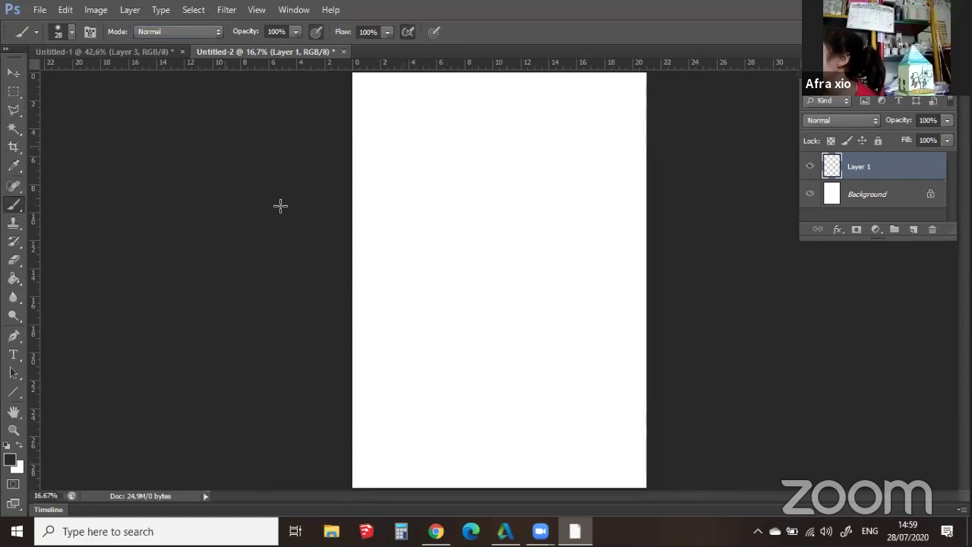
{"action": "left_click", "coordinate": [15, 373]}
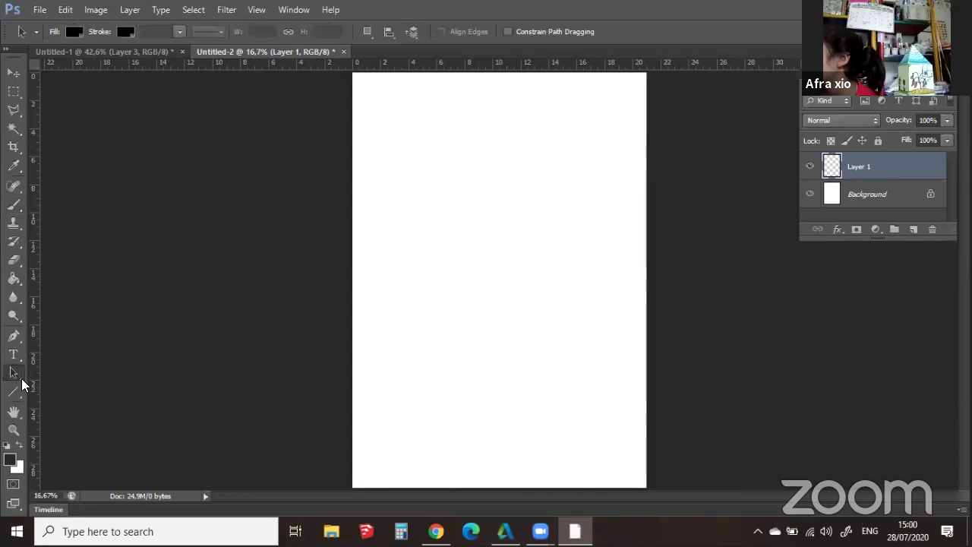
Brush a dark grey tent-shaped triangular prism on Layer 1 in the page's upper half and a square below it
{"action": "left_click", "coordinate": [14, 204]}
{"action": "mouse_move", "coordinate": [393, 231]}
{"action": "left_mouse_down"}
{"action": "mouse_move", "coordinate": [427, 167]}
{"action": "mouse_move", "coordinate": [458, 237]}
{"action": "left_mouse_up"}
{"action": "left_click_drag", "start_coordinate": [394, 231], "coordinate": [463, 244]}
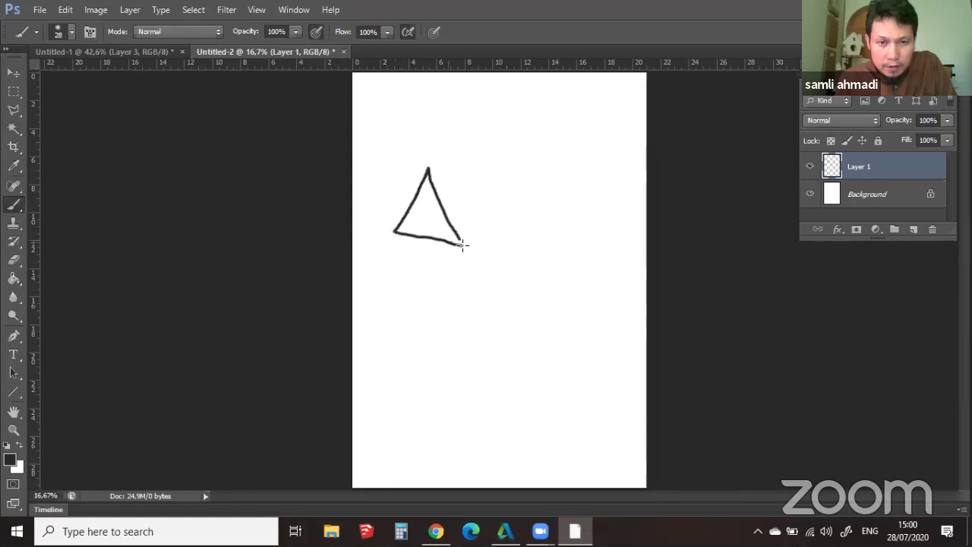
{"action": "mouse_move", "coordinate": [471, 171]}
{"action": "left_mouse_down"}
{"action": "mouse_move", "coordinate": [523, 171]}
{"action": "mouse_move", "coordinate": [558, 230]}
{"action": "left_mouse_up"}
{"action": "left_click_drag", "start_coordinate": [458, 243], "coordinate": [558, 234]}
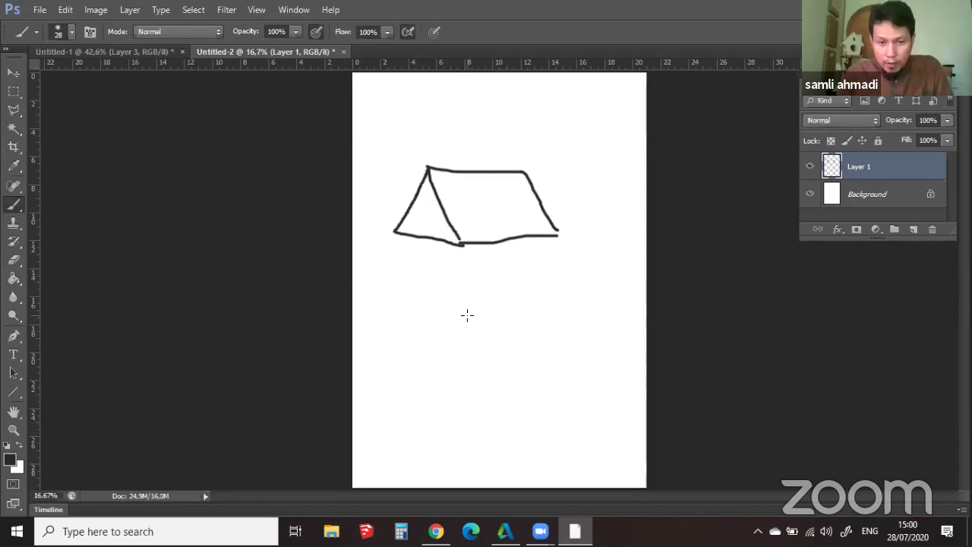
{"action": "mouse_move", "coordinate": [467, 315]}
{"action": "left_mouse_down"}
{"action": "mouse_move", "coordinate": [469, 409]}
{"action": "mouse_move", "coordinate": [560, 411]}
{"action": "left_mouse_up"}
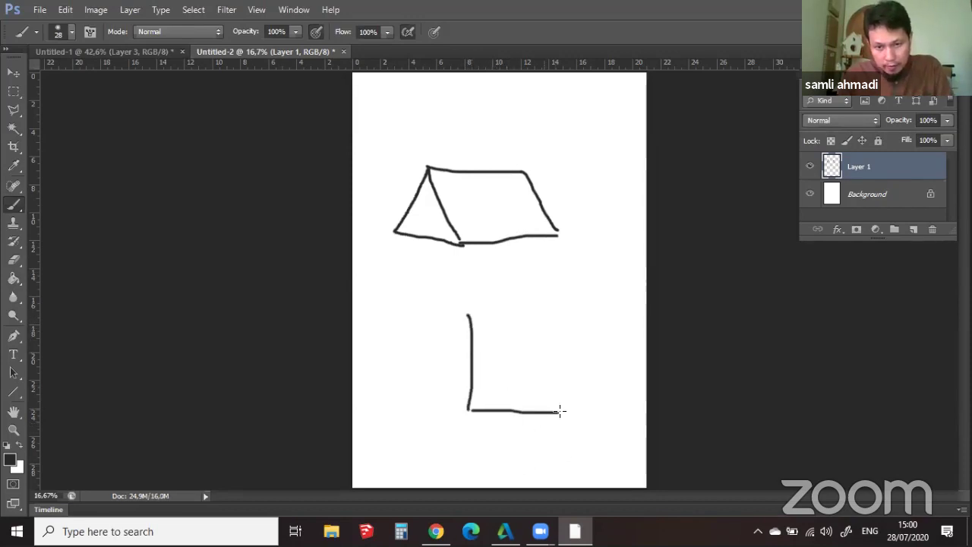
{"action": "mouse_move", "coordinate": [458, 317]}
{"action": "left_mouse_down"}
{"action": "mouse_move", "coordinate": [559, 315]}
{"action": "mouse_move", "coordinate": [556, 385]}
{"action": "left_mouse_up"}
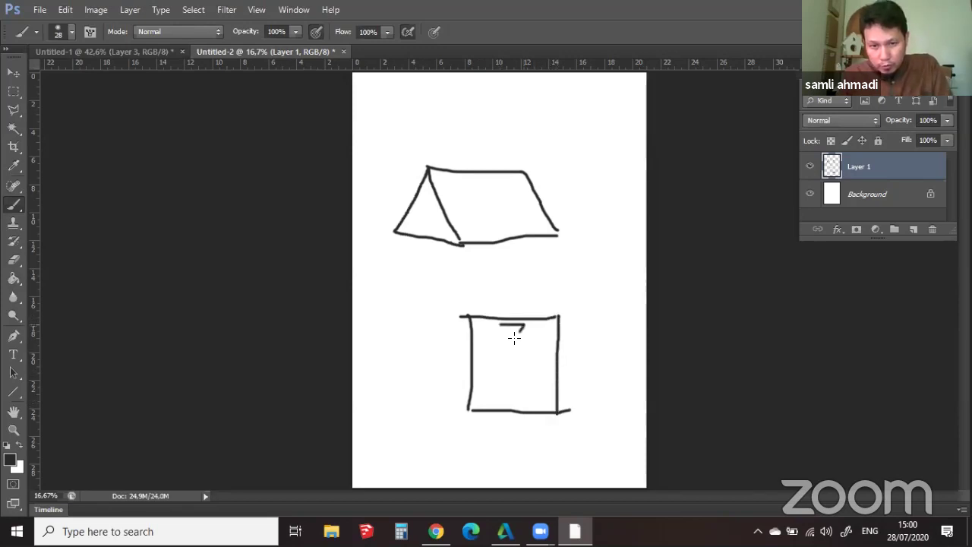
Handwrite the side dimension 8 inside the square, beneath its upper edge and beside its left edge
{"action": "left_click_drag", "start_coordinate": [514, 338], "coordinate": [505, 360]}
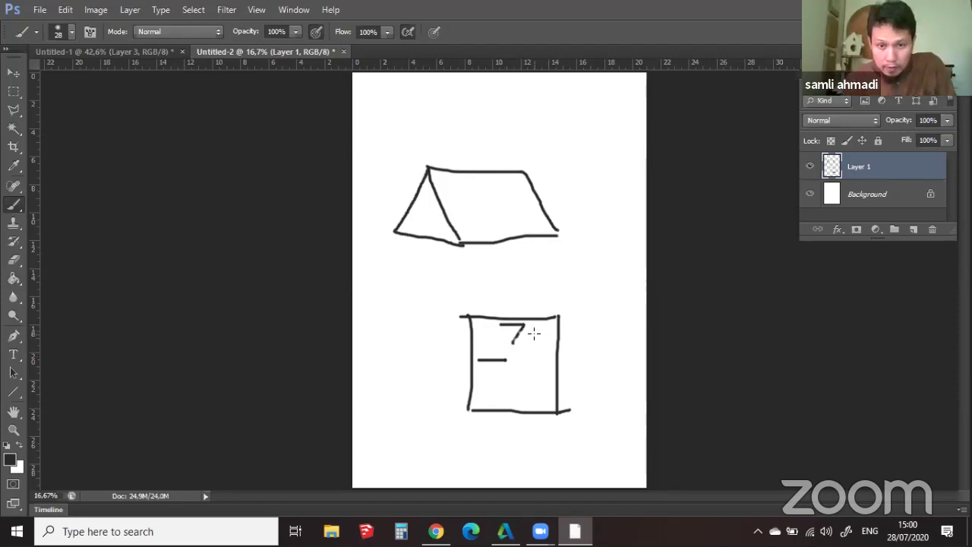
{"action": "left_click_drag", "start_coordinate": [516, 345], "coordinate": [520, 331]}
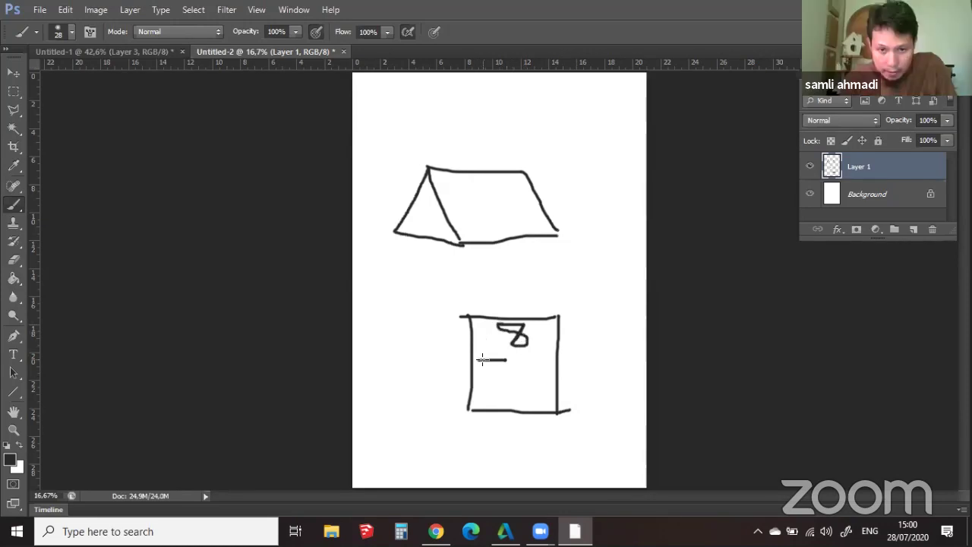
{"action": "mouse_move", "coordinate": [482, 359]}
{"action": "left_mouse_down"}
{"action": "mouse_move", "coordinate": [506, 374]}
{"action": "mouse_move", "coordinate": [500, 354]}
{"action": "mouse_move", "coordinate": [471, 356]}
{"action": "left_mouse_up"}
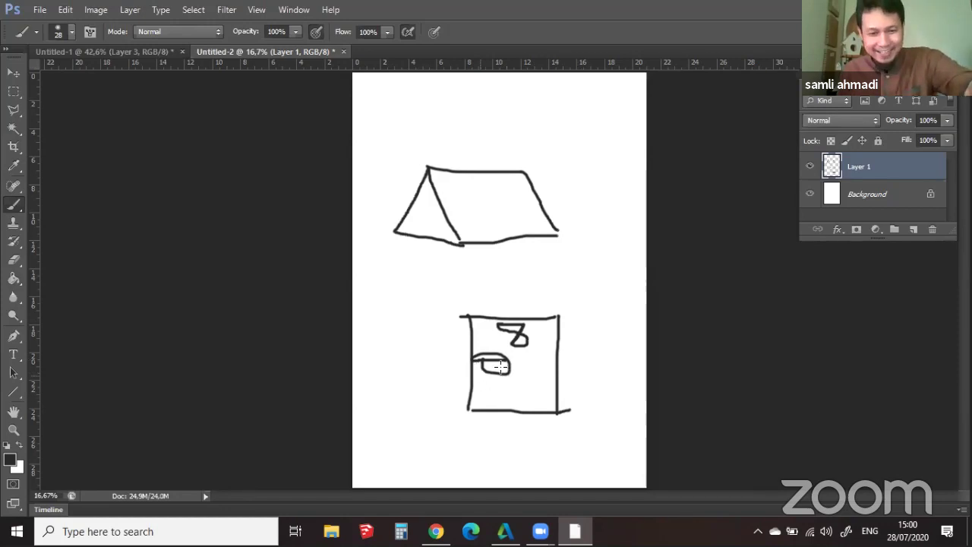
Select the handwritten numbers inside the square, whiten them out by raising lightness to maximum with Hue/Saturation, and deselect
{"action": "key", "text": "m"}
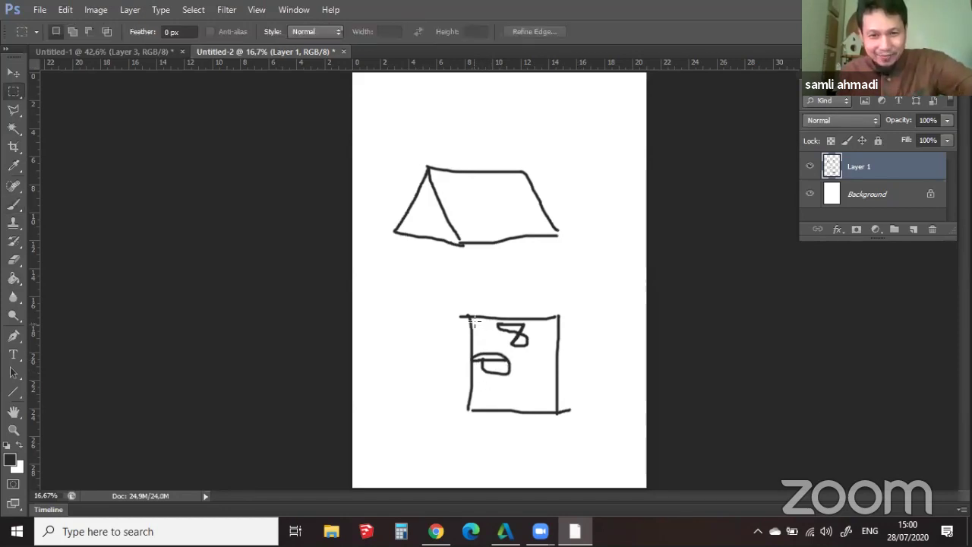
{"action": "left_click_drag", "start_coordinate": [474, 317], "coordinate": [547, 389]}
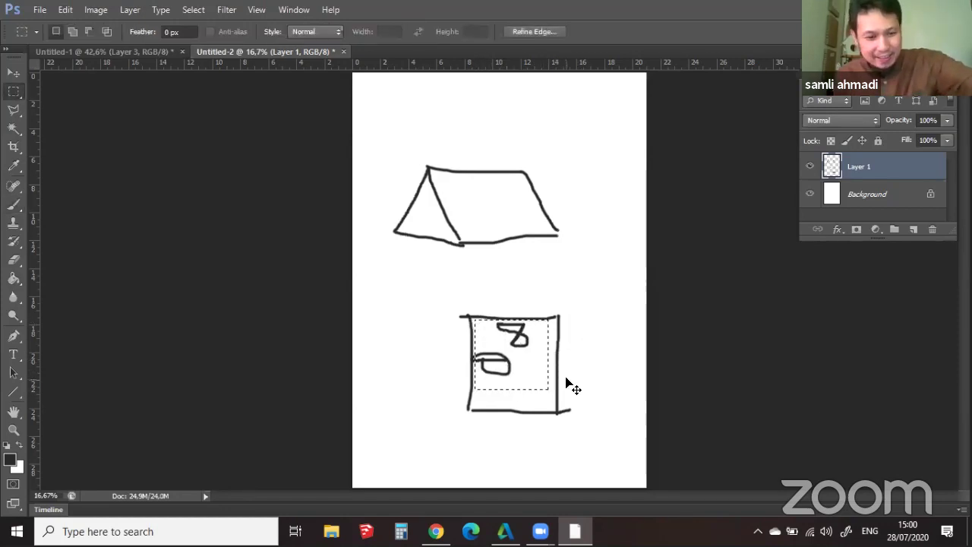
{"action": "key", "text": "ctrl+u"}
{"action": "left_click_drag", "start_coordinate": [428, 271], "coordinate": [600, 272]}
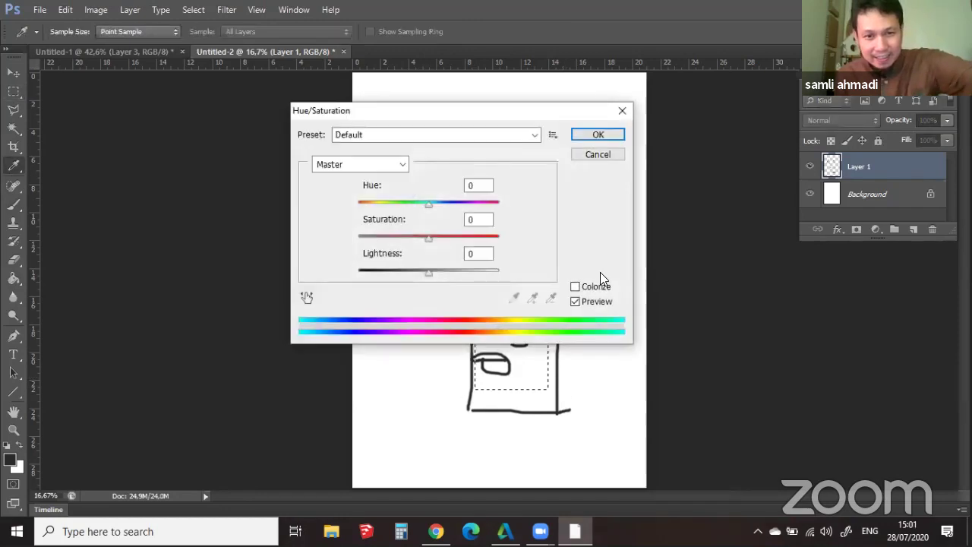
{"action": "left_click", "coordinate": [598, 135]}
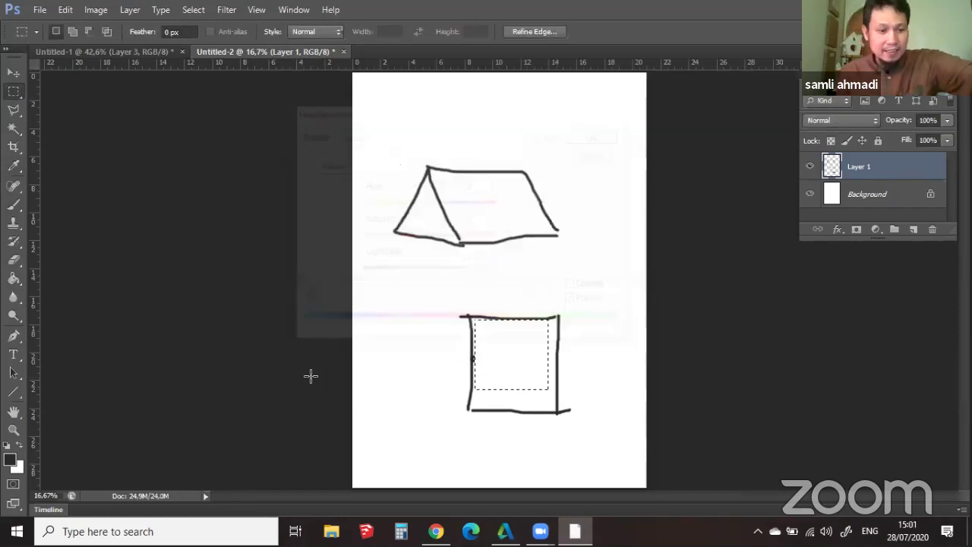
{"action": "key", "text": "ctrl+d"}
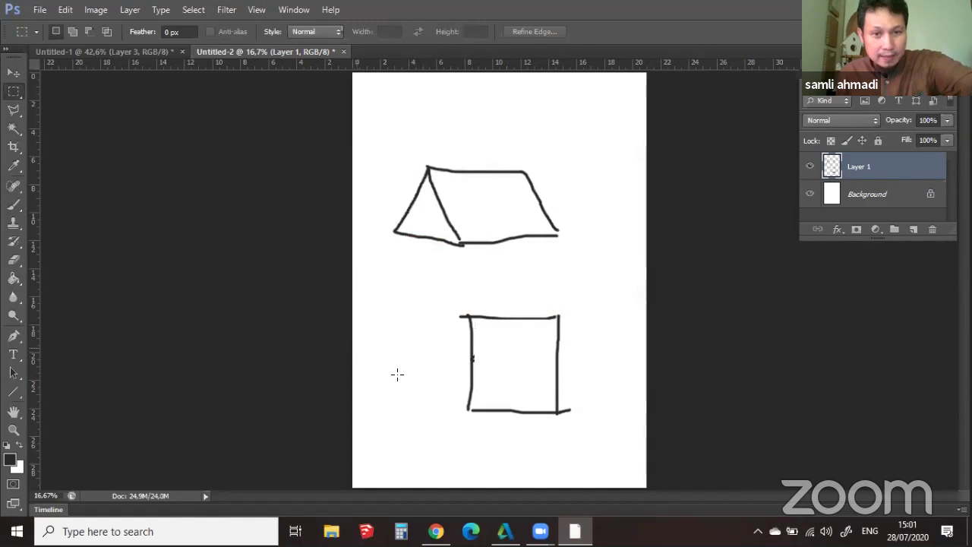
Add a black 36 pt "8CM" text label beneath the square's upper edge and place a copy beside its left edge
{"action": "key", "text": "t"}
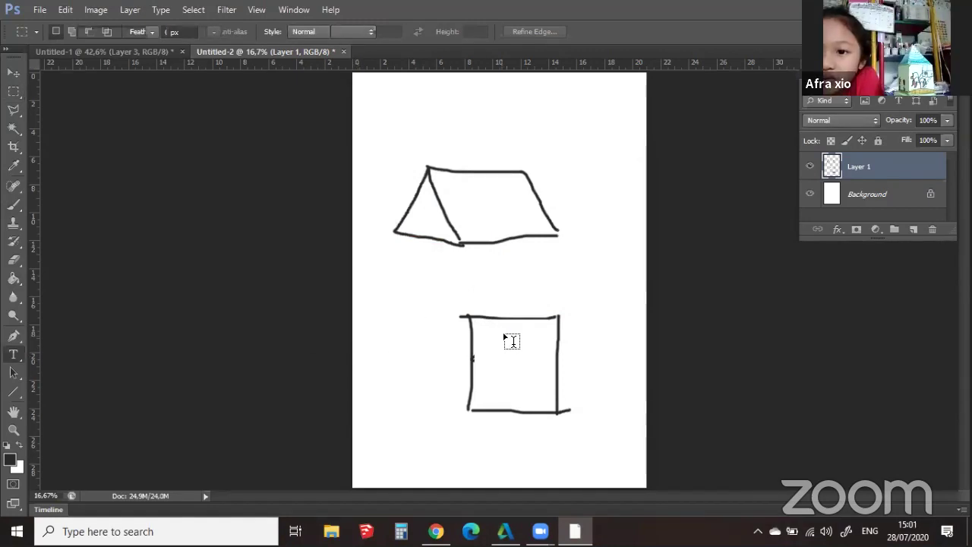
{"action": "left_click", "coordinate": [499, 334]}
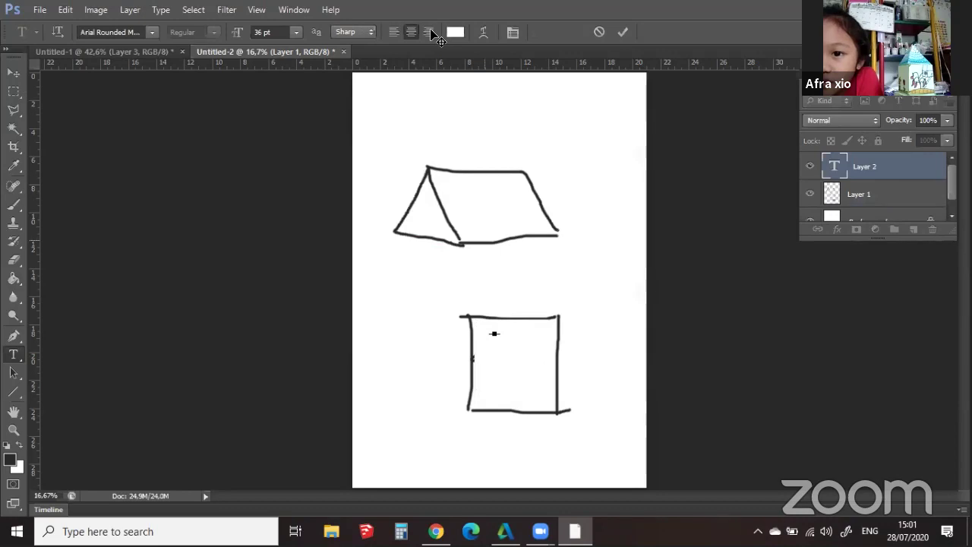
{"action": "left_click", "coordinate": [455, 31]}
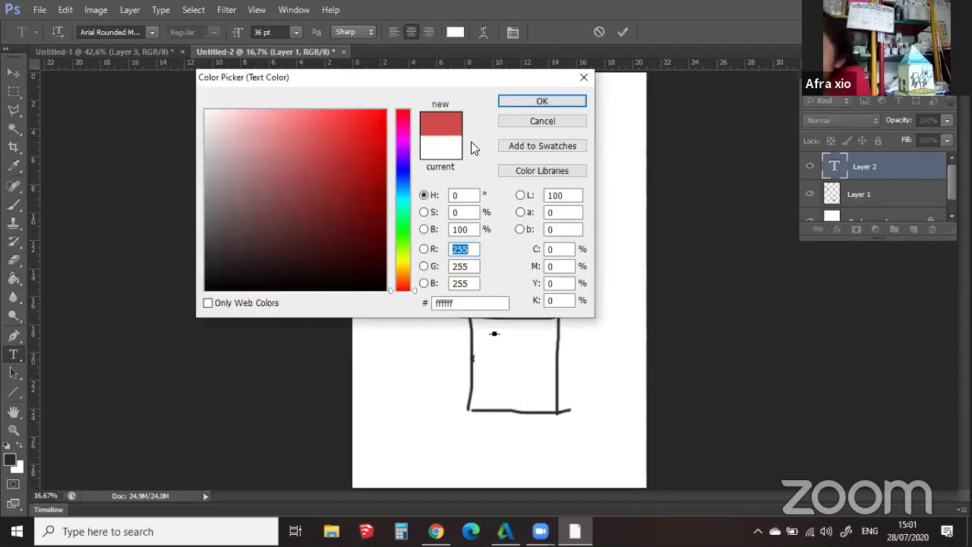
{"action": "key", "text": "Return"}
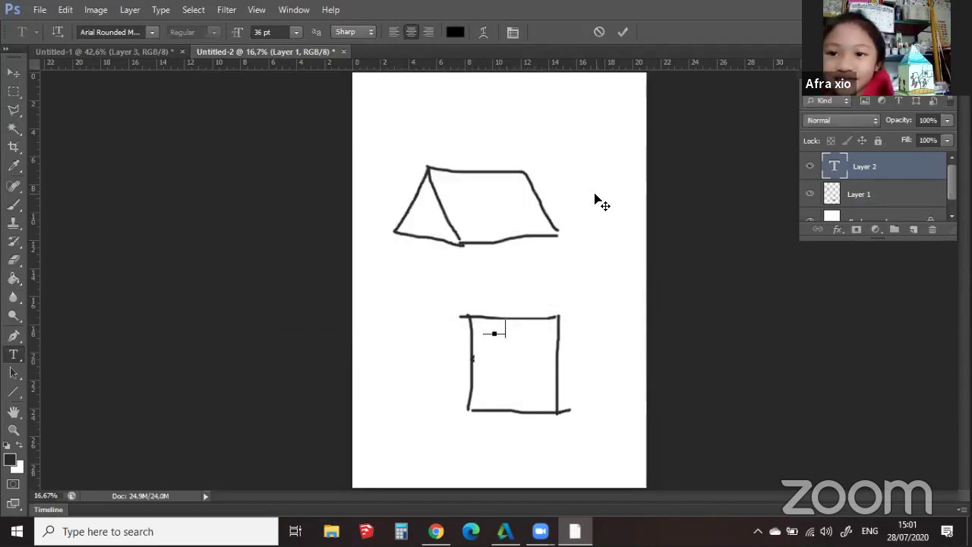
{"action": "type", "text": "8C"}
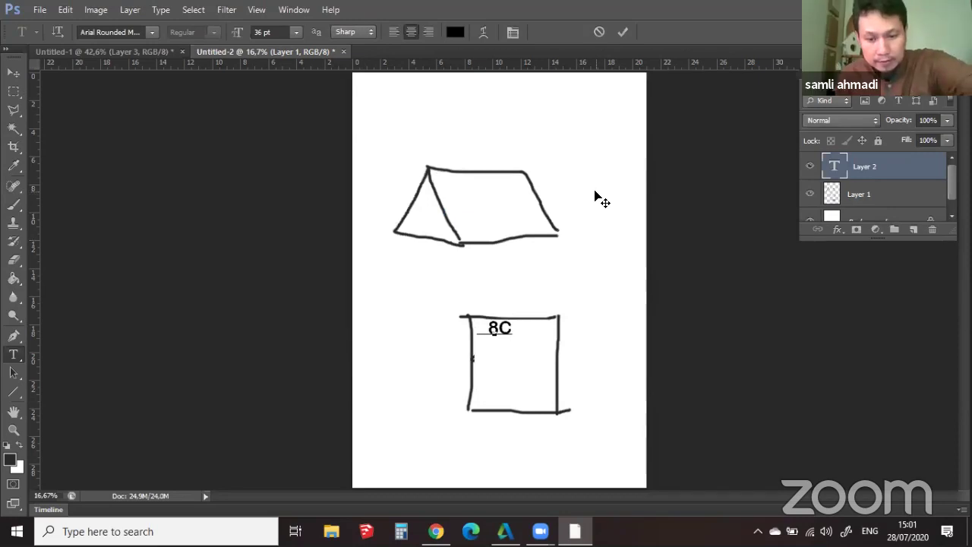
{"action": "type", "text": "M"}
{"action": "key", "text": "ctrl+Return"}
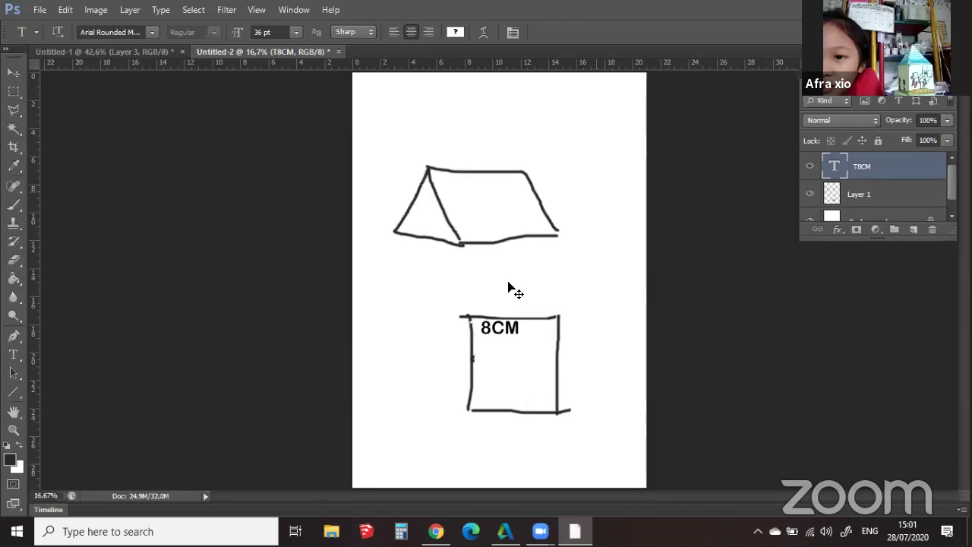
{"action": "key", "text": "v"}
{"action": "left_click_drag", "start_coordinate": [515, 340], "coordinate": [509, 377]}
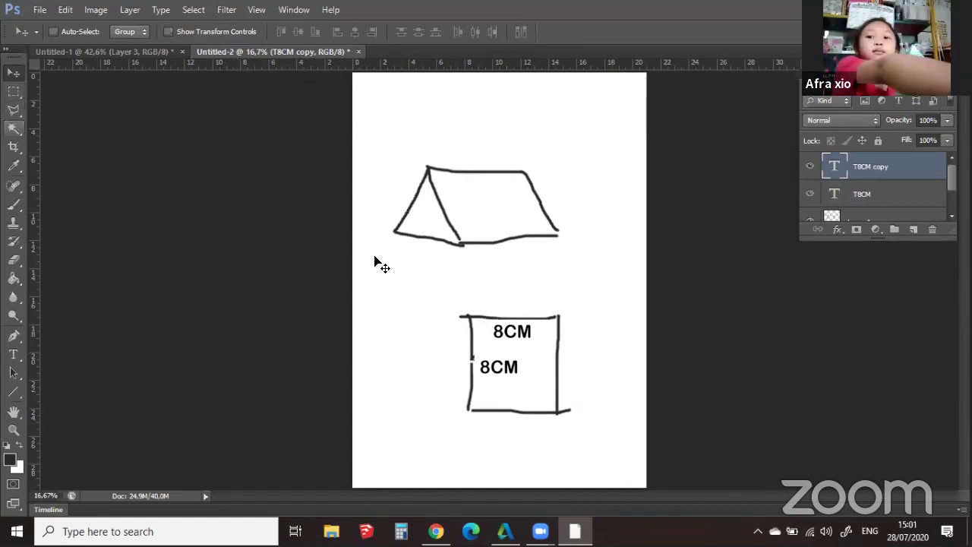
Brush a peaked triangular roof on top of the square on Layer 1
{"action": "left_click", "coordinate": [14, 204]}
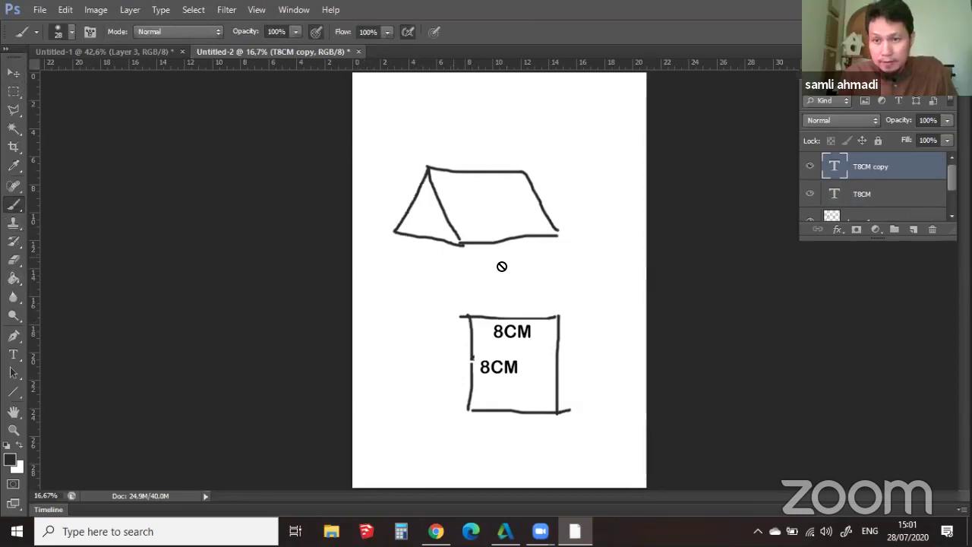
{"action": "key", "text": "alt+bracketleft"}
{"action": "key", "text": "alt+bracketleft"}
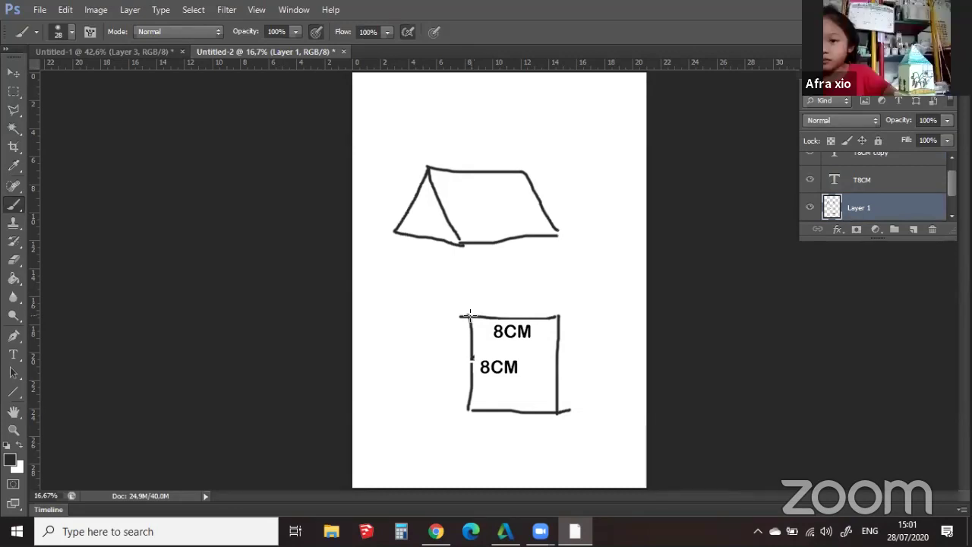
{"action": "mouse_move", "coordinate": [469, 314]}
{"action": "left_mouse_down"}
{"action": "mouse_move", "coordinate": [516, 282]}
{"action": "mouse_move", "coordinate": [559, 315]}
{"action": "left_mouse_up"}
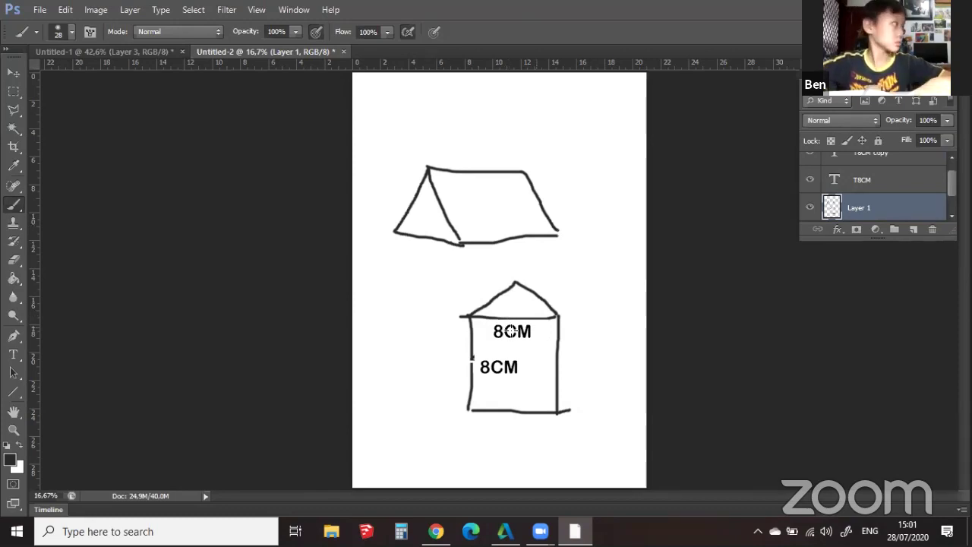
Draw a vertical height line from the roof's peak to its base with a 10 px brush in red #f00606
{"action": "scroll", "coordinate": [512, 331], "scroll_direction": "up", "scroll_amount": 8}
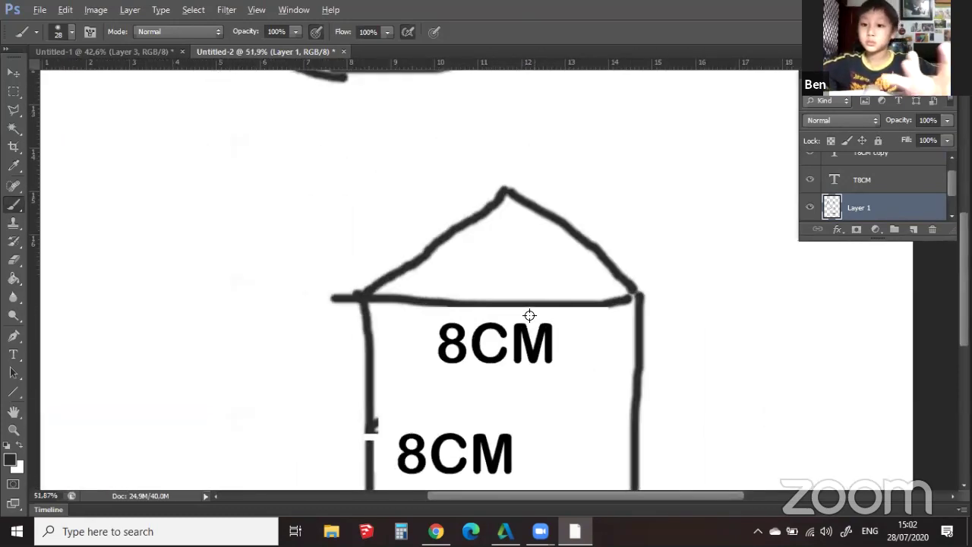
{"action": "scroll", "coordinate": [508, 243], "scroll_direction": "up", "scroll_amount": 1}
{"action": "scroll", "coordinate": [305, 168], "scroll_direction": "down", "scroll_amount": 2}
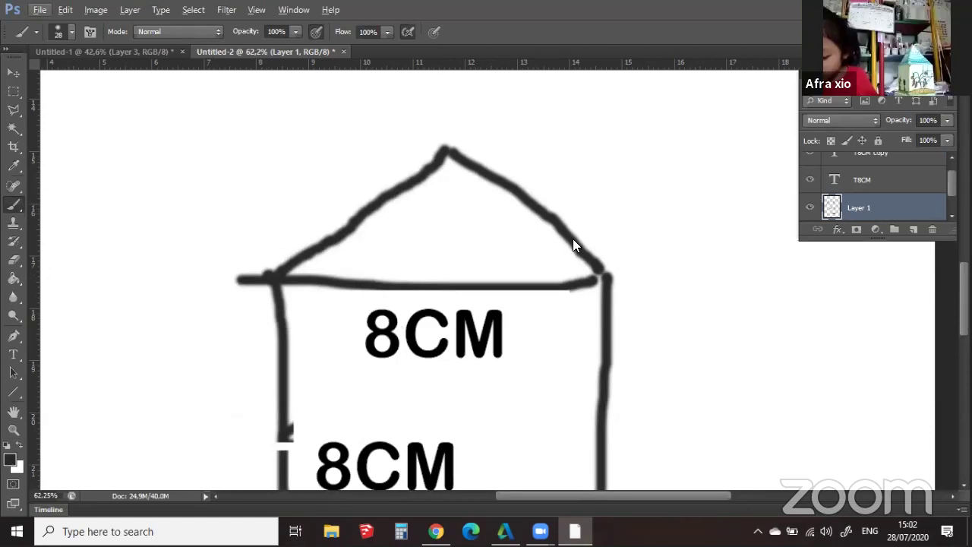
{"action": "left_click", "coordinate": [380, 121]}
{"action": "key", "text": "Return"}
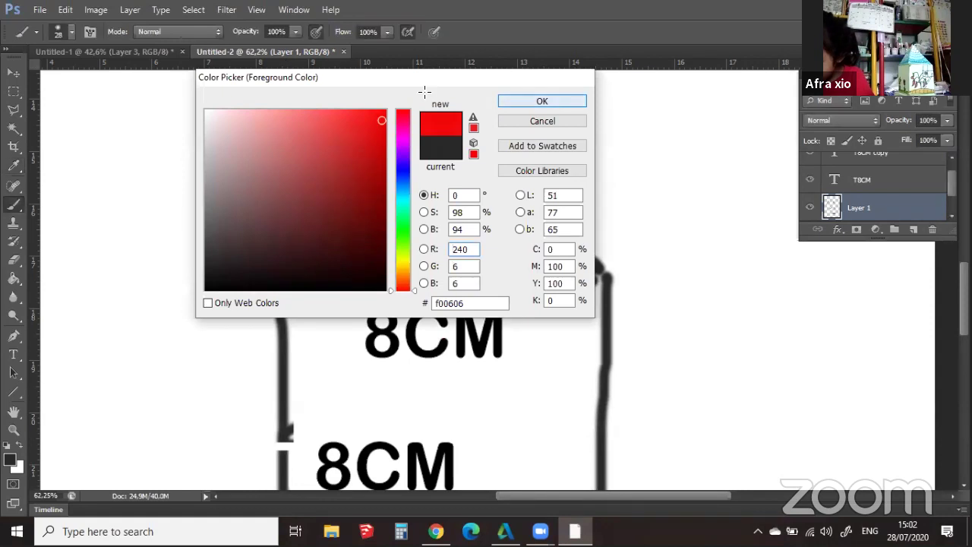
{"action": "right_click", "coordinate": [175, 137]}
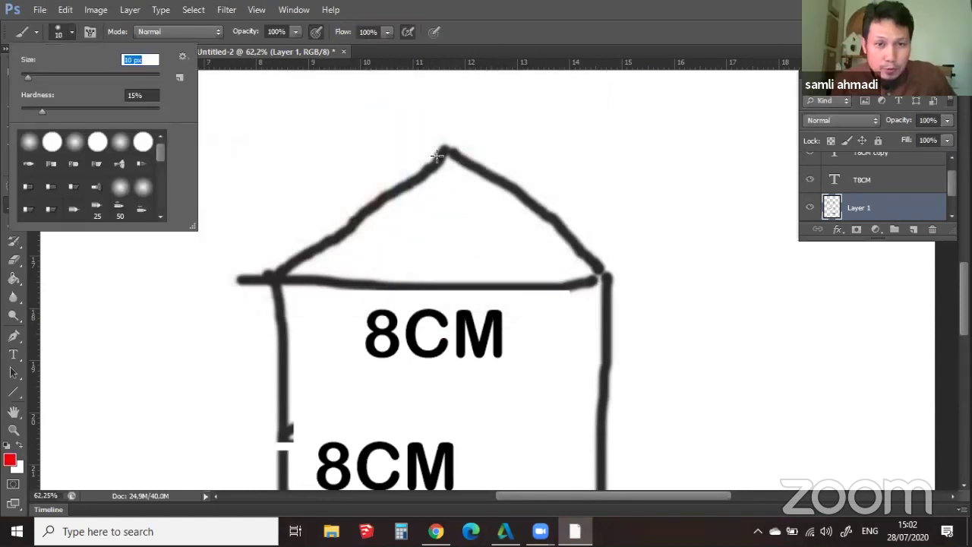
{"action": "left_click_drag", "start_coordinate": [444, 156], "coordinate": [442, 284]}
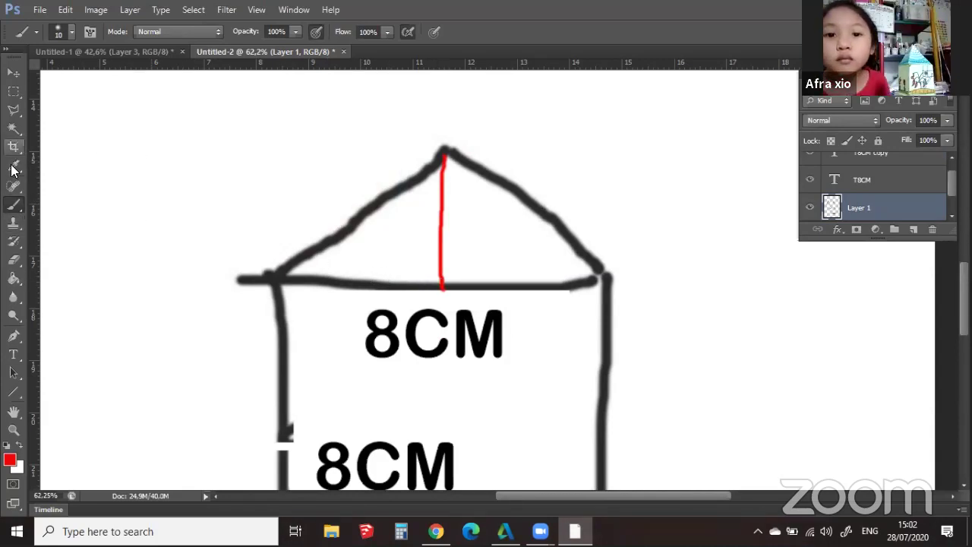
Add the red 36 pt text "2.3" over the roof's height line
{"action": "key", "text": "t"}
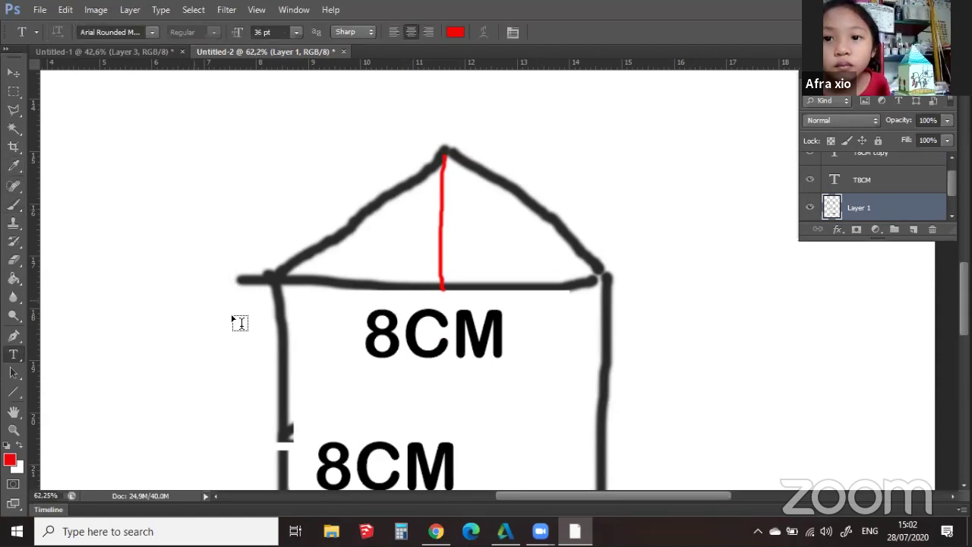
{"action": "left_click", "coordinate": [449, 233]}
{"action": "type", "text": "2"}
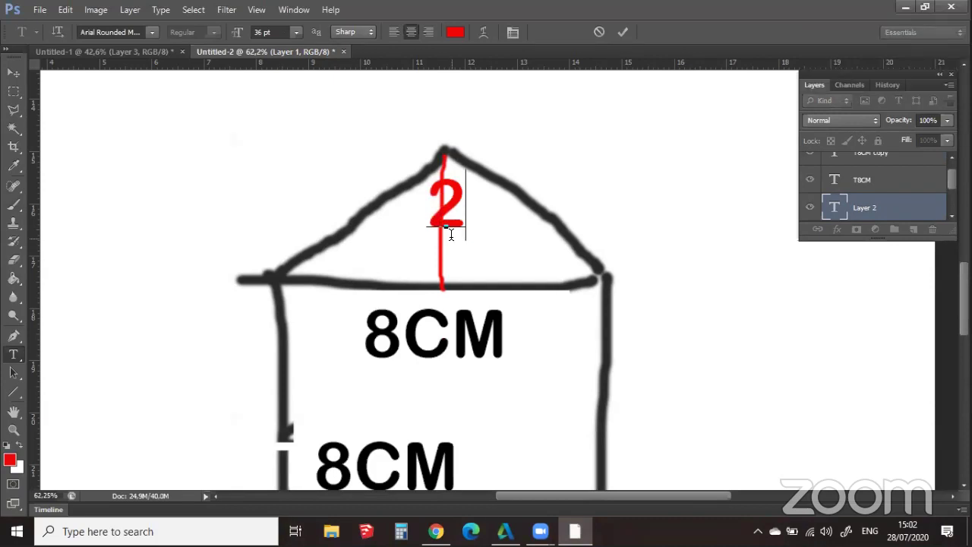
{"action": "type", "text": ".3"}
{"action": "key", "text": "ctrl+Return"}
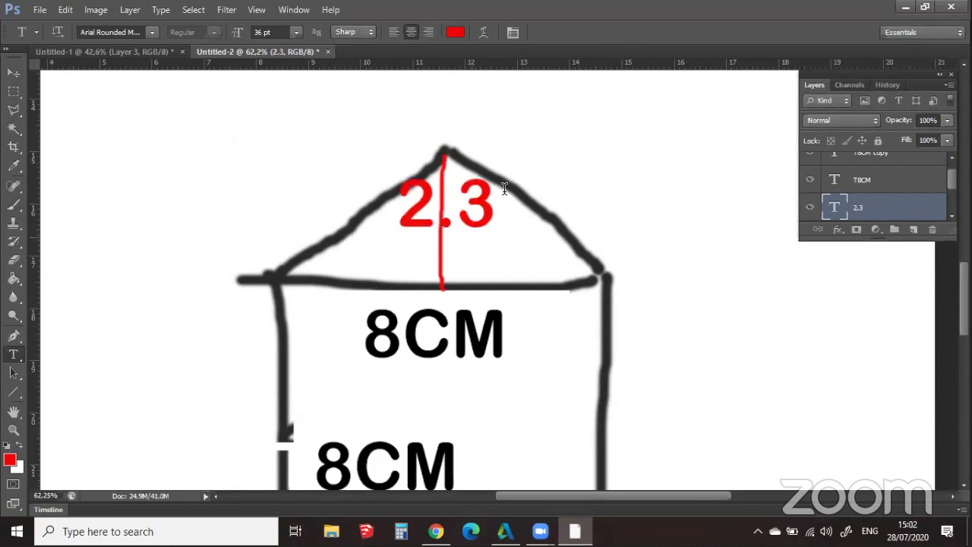
Rotate the 2.3 label to read vertically, shrink it to about 20.54 pt, and place it left of the red height line
{"action": "key", "text": "ctrl+t"}
{"action": "left_click_drag", "start_coordinate": [442, 190], "coordinate": [391, 143]}
{"action": "key", "text": "Return"}
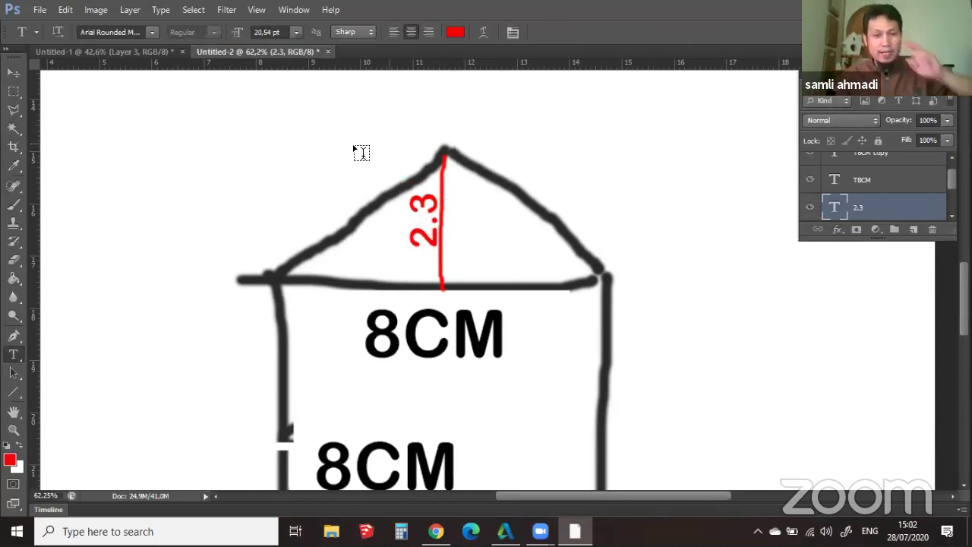
{"action": "key", "text": "v"}
{"action": "left_click_drag", "start_coordinate": [442, 239], "coordinate": [438, 247]}
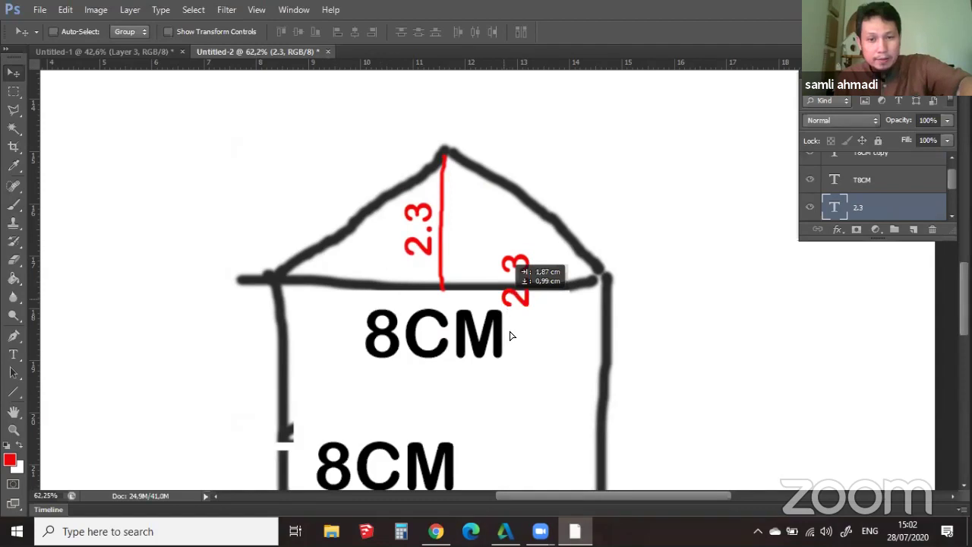
Duplicate the red 2.3 label below the roof's right base and rotate the copy to read horizontally
{"action": "left_click_drag", "start_coordinate": [510, 336], "coordinate": [472, 358]}
{"action": "key", "text": "ctrl+t"}
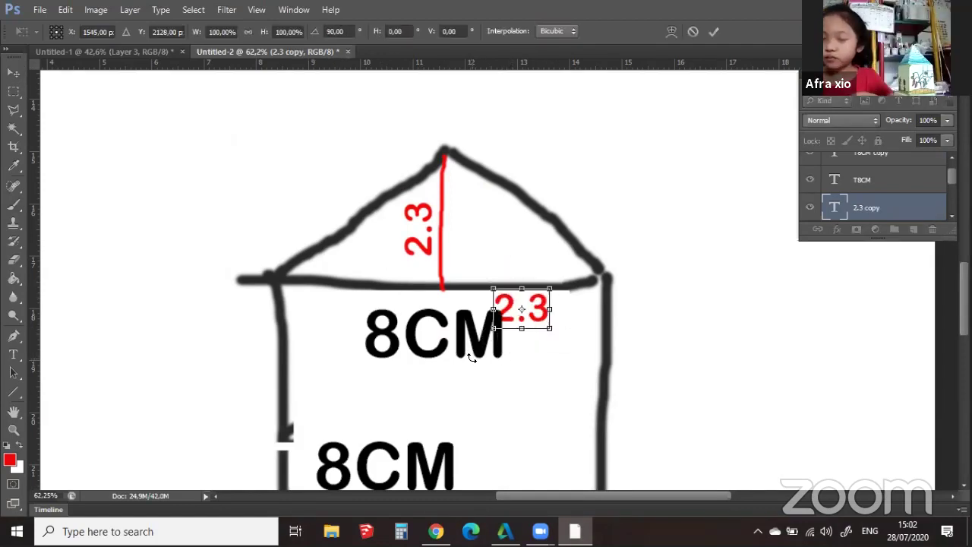
{"action": "key", "text": "Return"}
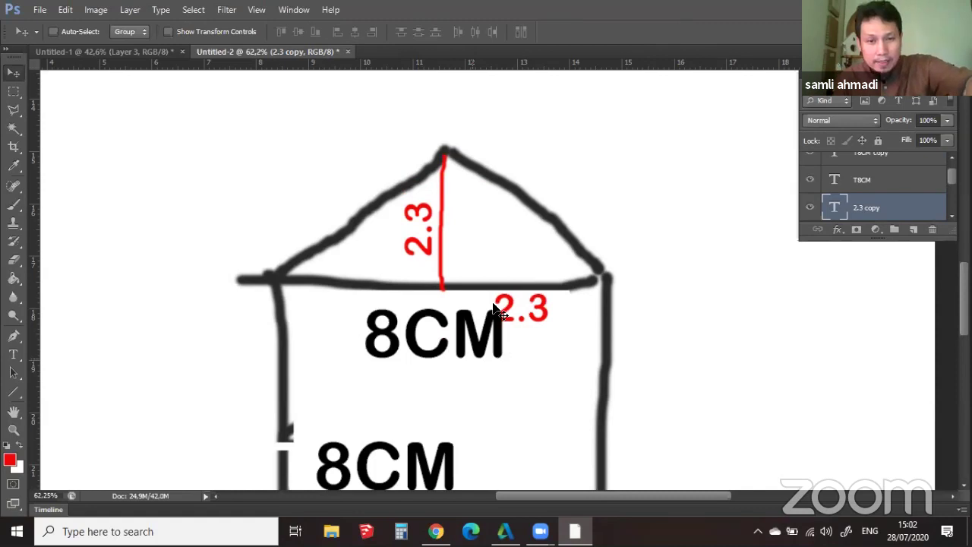
Change the copied label's text to "4" and place one 4 above each half of the roof's base line
{"action": "key", "text": "t"}
{"action": "key", "text": "Return"}
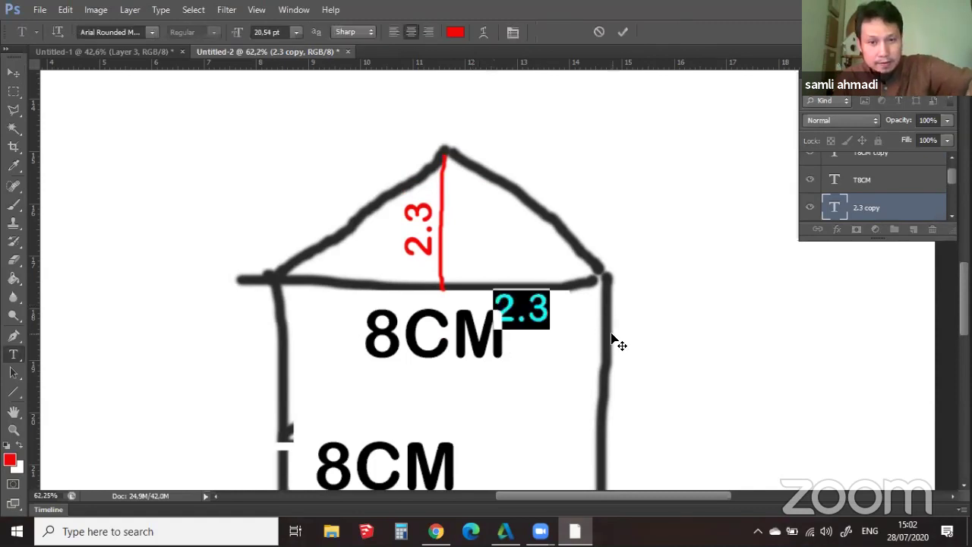
{"action": "type", "text": "4"}
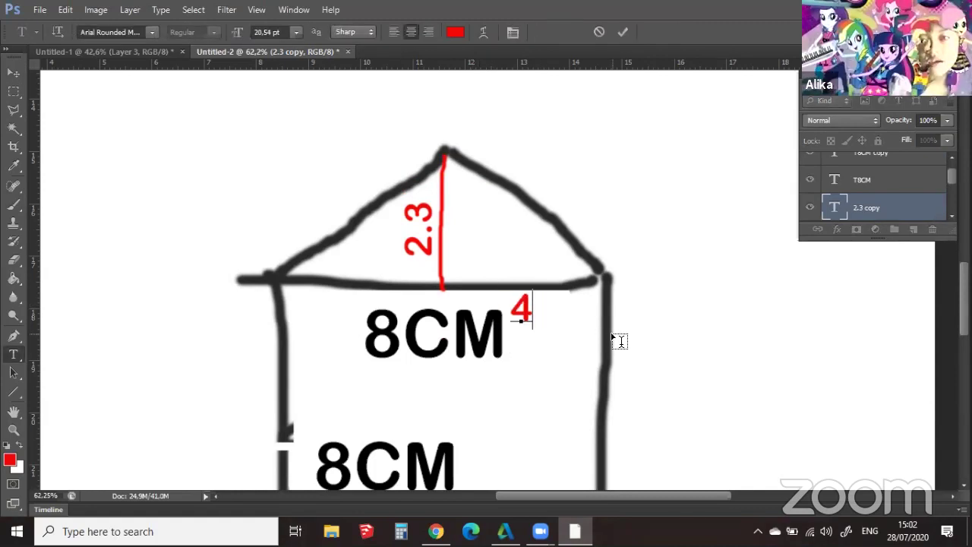
{"action": "key", "text": "ctrl+Return"}
{"action": "key", "text": "v"}
{"action": "left_click_drag", "start_coordinate": [532, 322], "coordinate": [358, 277]}
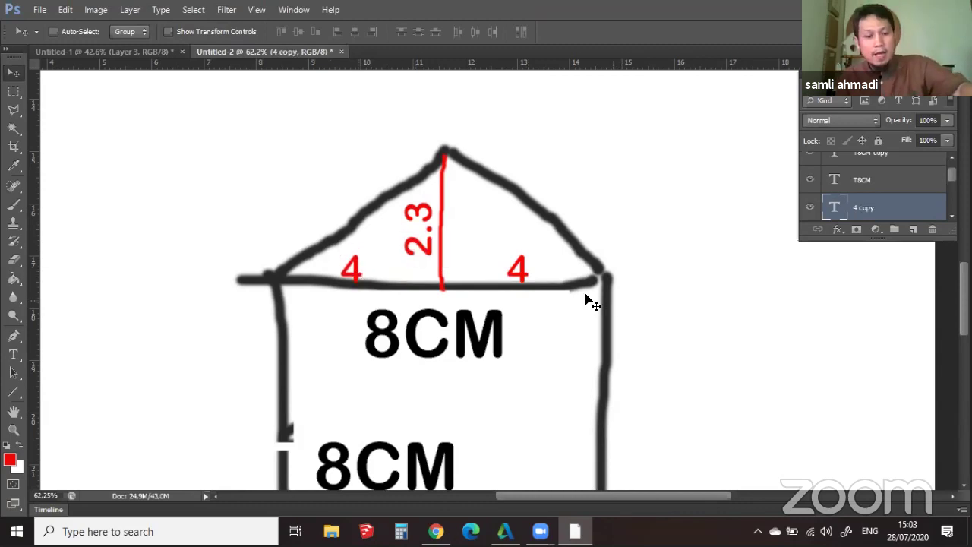
Add a new layer directly above Layer 1 for drawing with a black 10 px brush
{"action": "scroll", "coordinate": [541, 278], "scroll_direction": "down", "scroll_amount": 1}
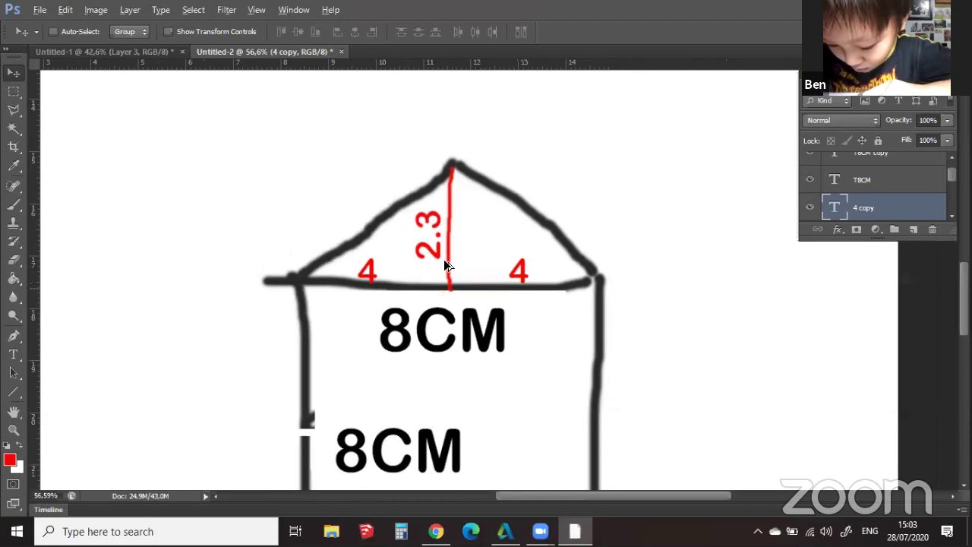
{"action": "scroll", "coordinate": [445, 259], "scroll_direction": "down", "scroll_amount": 5}
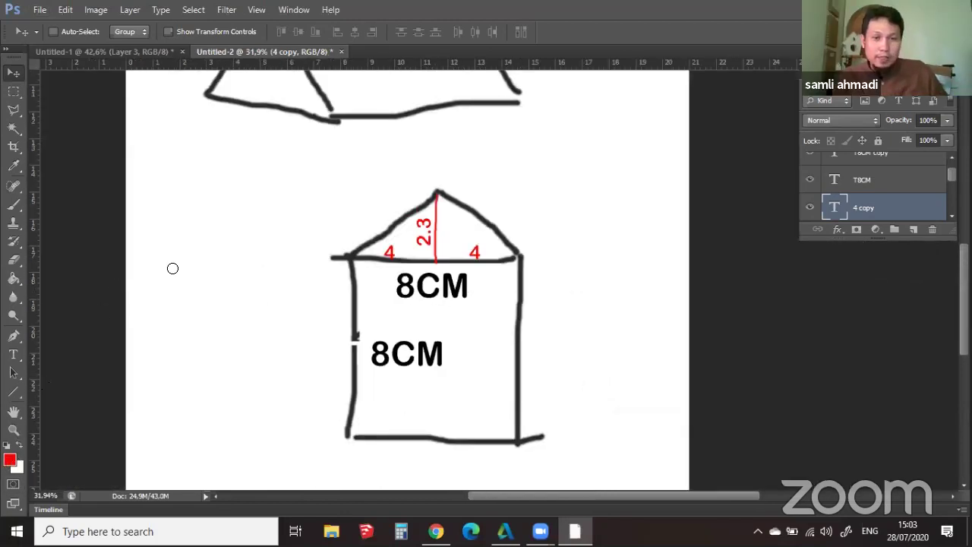
{"action": "left_click", "coordinate": [523, 101]}
{"action": "key", "text": "v"}
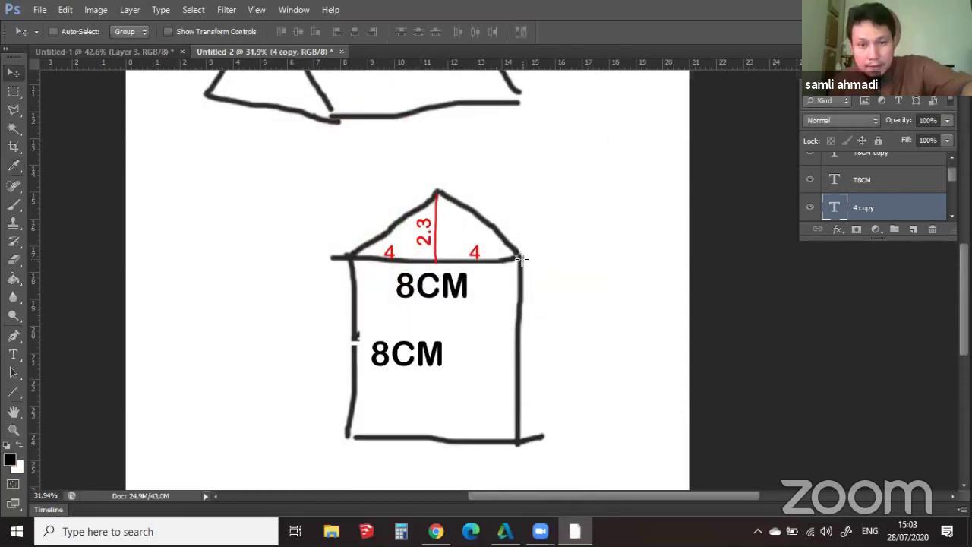
{"action": "key", "text": "m"}
{"action": "mouse_move", "coordinate": [521, 258]}
{"action": "left_mouse_down"}
{"action": "mouse_move", "coordinate": [585, 262]}
{"action": "mouse_move", "coordinate": [585, 254]}
{"action": "left_mouse_up"}
{"action": "key", "text": "b"}
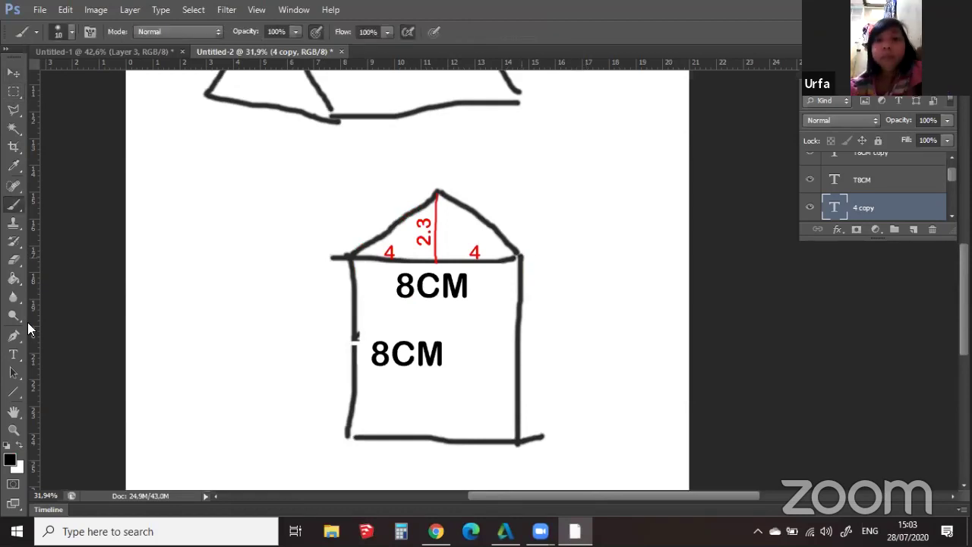
{"action": "scroll", "coordinate": [880, 193], "scroll_direction": "down", "scroll_amount": 5}
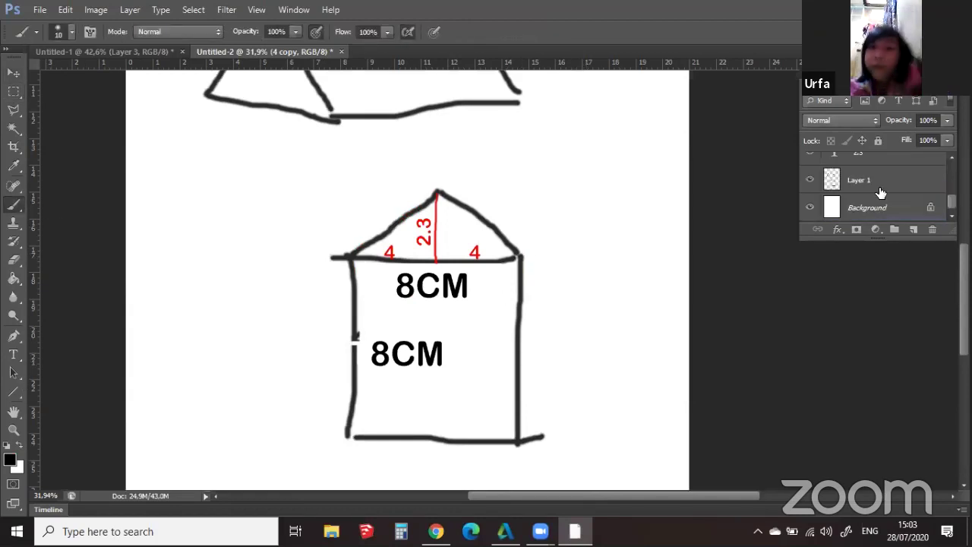
{"action": "left_click", "coordinate": [914, 229]}
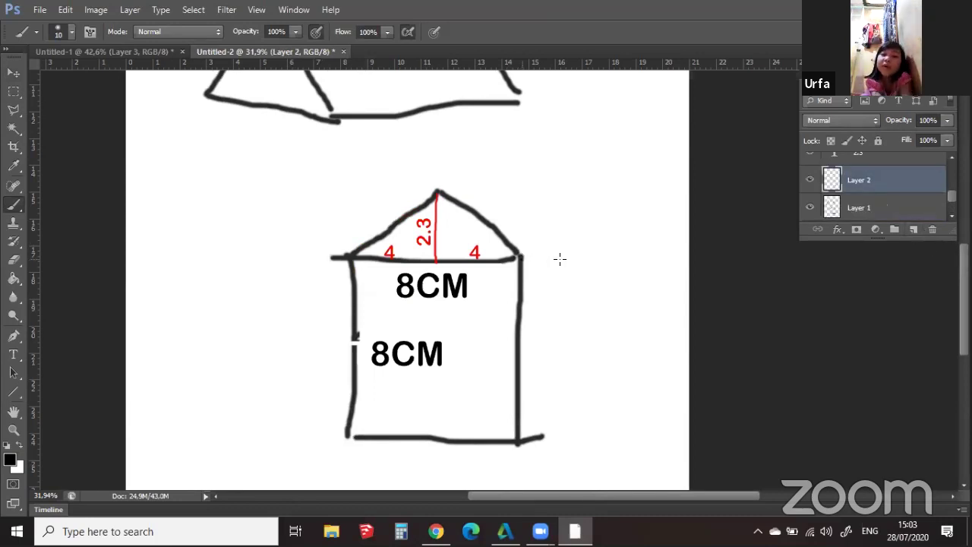
Brush a straight-edged rectangular panel in black along the right side of the 8 cm square
{"action": "left_click_drag", "start_coordinate": [523, 259], "coordinate": [589, 260]}
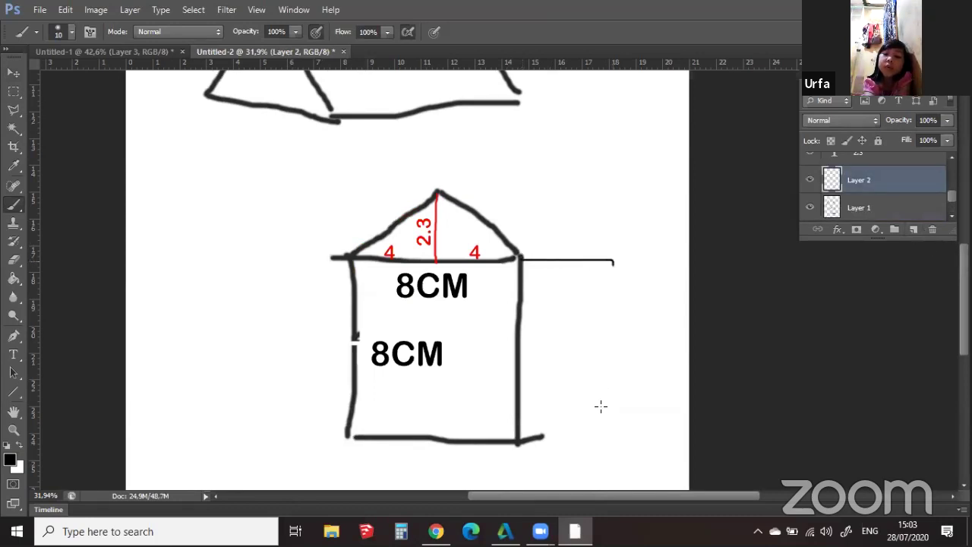
{"action": "left_click_drag", "start_coordinate": [601, 406], "coordinate": [609, 444]}
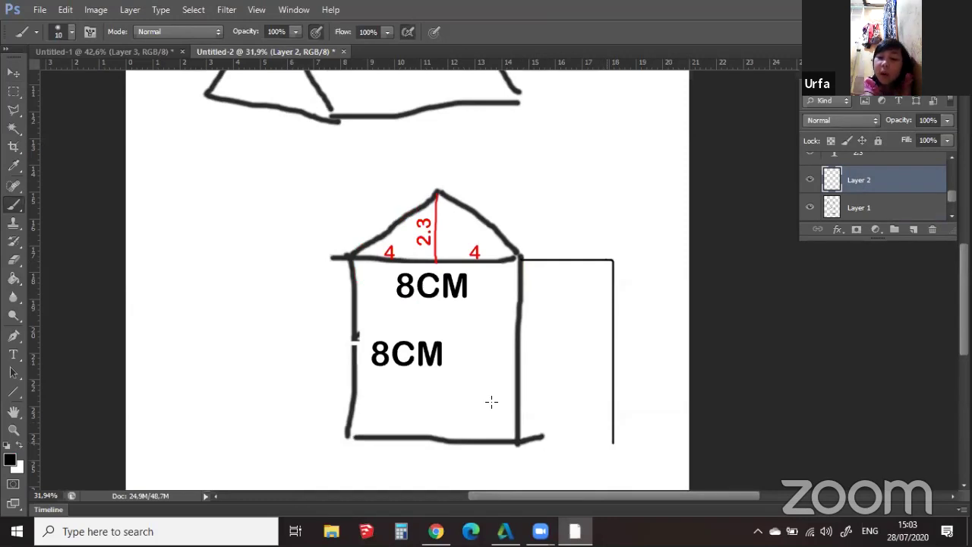
{"action": "left_click", "coordinate": [518, 445], "text": "shift"}
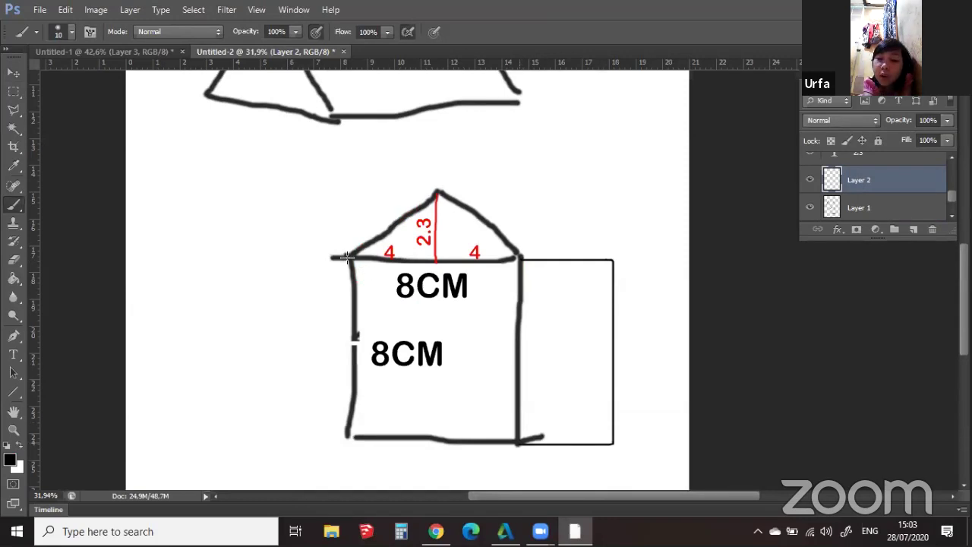
Brush a matching straight-edged rectangular panel in black along the left side of the 8 cm square
{"action": "left_click", "coordinate": [256, 255], "text": "shift"}
{"action": "left_click_drag", "start_coordinate": [250, 337], "coordinate": [240, 412]}
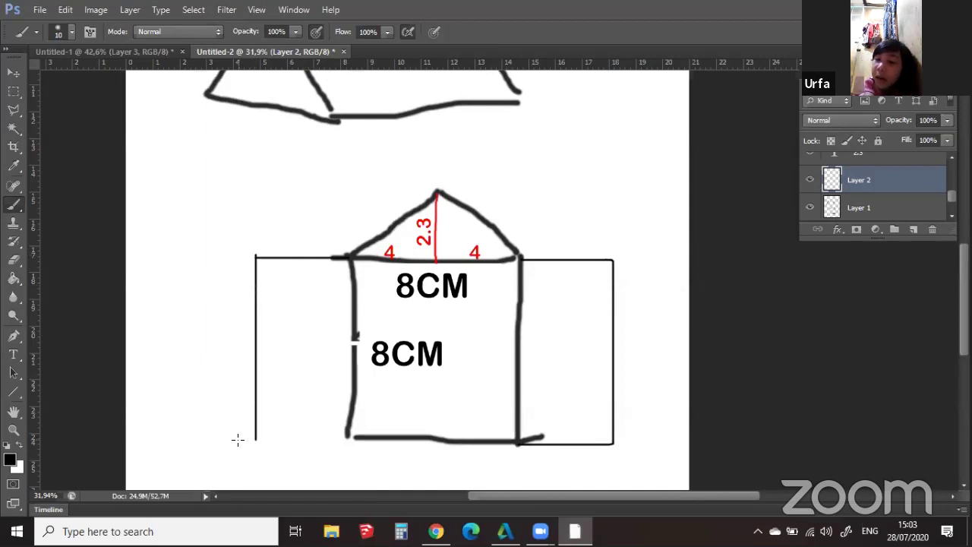
{"action": "left_click_drag", "start_coordinate": [249, 437], "coordinate": [350, 446]}
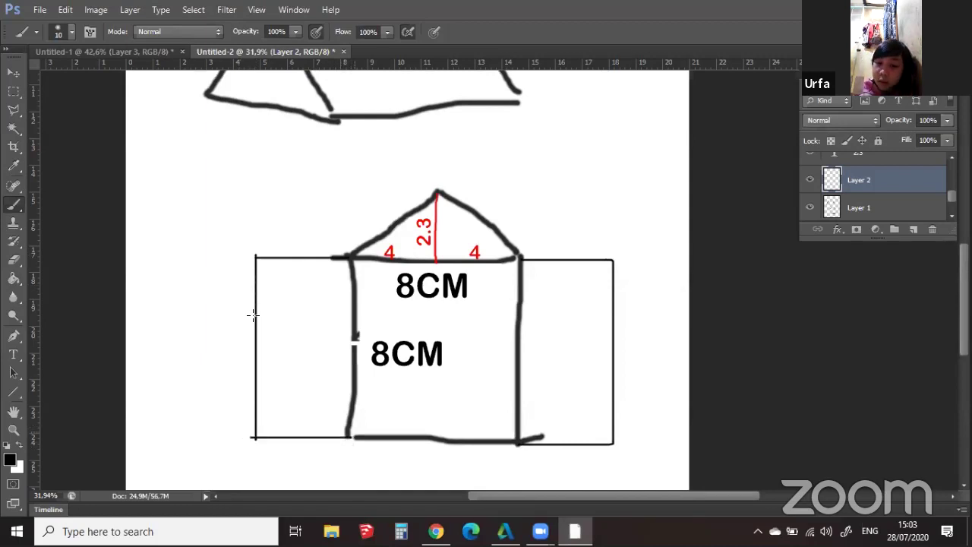
Brush a freehand downward-pointing triangle in black beneath the square's lower edge
{"action": "scroll", "coordinate": [414, 394], "scroll_direction": "down", "scroll_amount": 3}
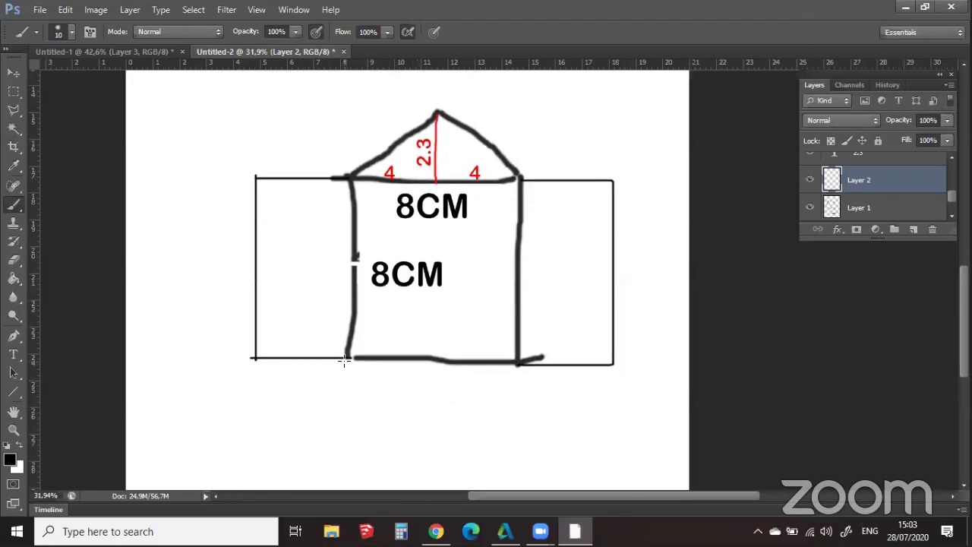
{"action": "mouse_move", "coordinate": [361, 371]}
{"action": "left_mouse_down"}
{"action": "mouse_move", "coordinate": [416, 441]}
{"action": "mouse_move", "coordinate": [477, 410]}
{"action": "left_mouse_up"}
{"action": "left_click_drag", "start_coordinate": [508, 368], "coordinate": [524, 364]}
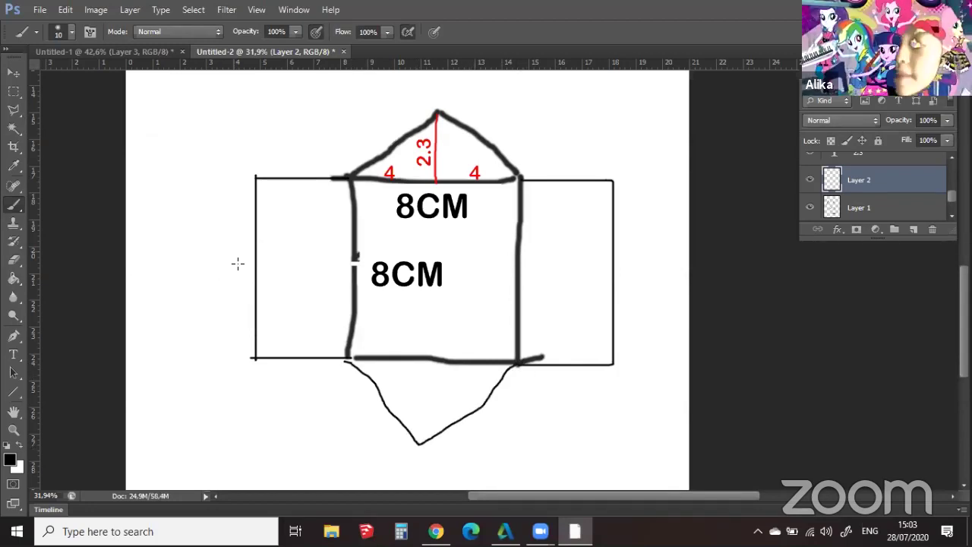
Set the foreground colour to a strong yellow with hue 47° for the brush
{"action": "left_click", "coordinate": [12, 461]}
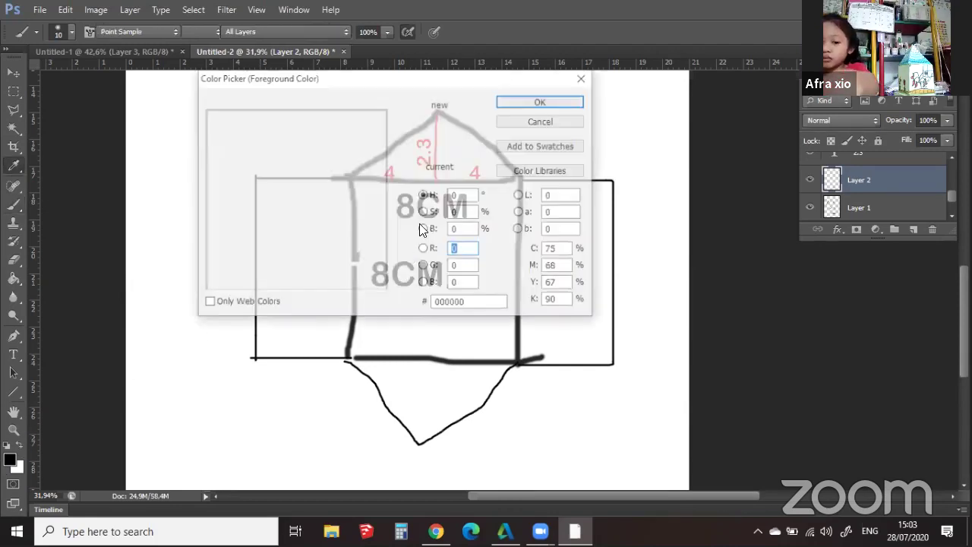
{"action": "left_click", "coordinate": [378, 118]}
{"action": "left_click", "coordinate": [403, 266]}
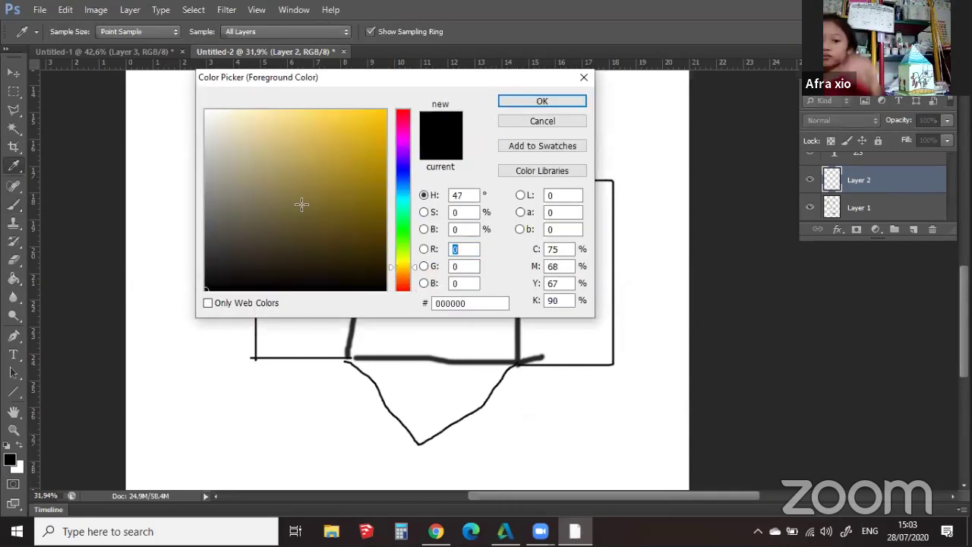
{"action": "key", "text": "Return"}
{"action": "key", "text": "b"}
Brush yellow glue tabs along the upper, outer and lower edges of the left rectangular panel
{"action": "left_click_drag", "start_coordinate": [257, 174], "coordinate": [270, 159]}
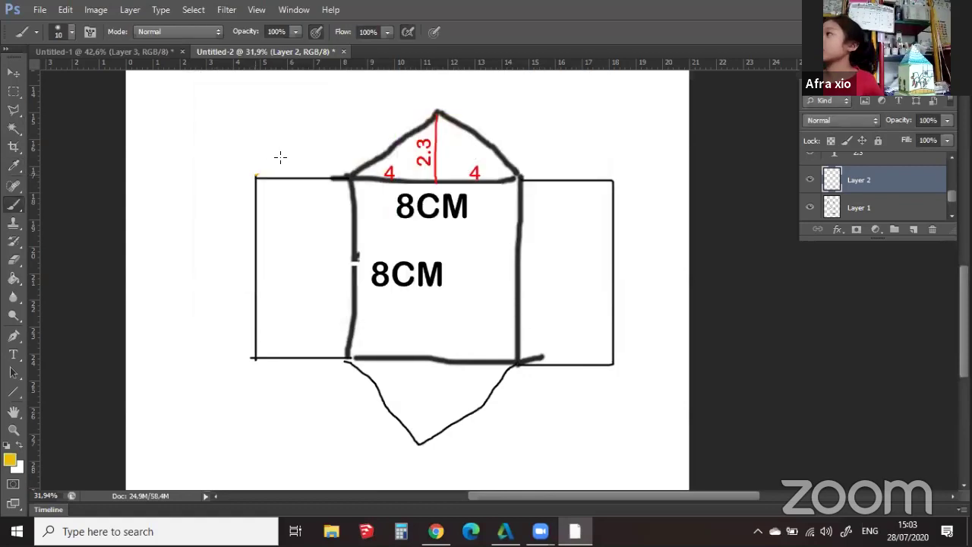
{"action": "left_click_drag", "start_coordinate": [344, 168], "coordinate": [348, 175]}
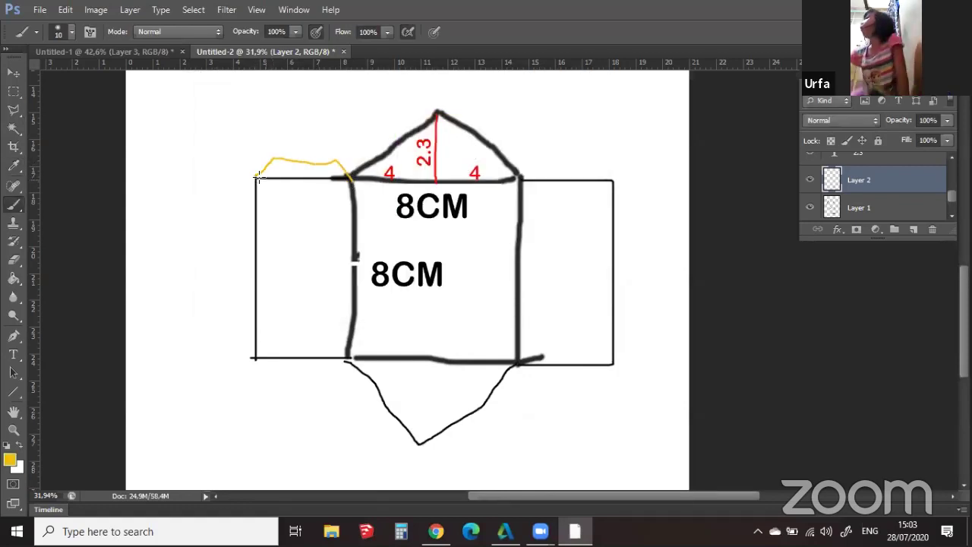
{"action": "mouse_move", "coordinate": [255, 177]}
{"action": "left_mouse_down"}
{"action": "mouse_move", "coordinate": [228, 293]}
{"action": "mouse_move", "coordinate": [233, 339]}
{"action": "left_mouse_up"}
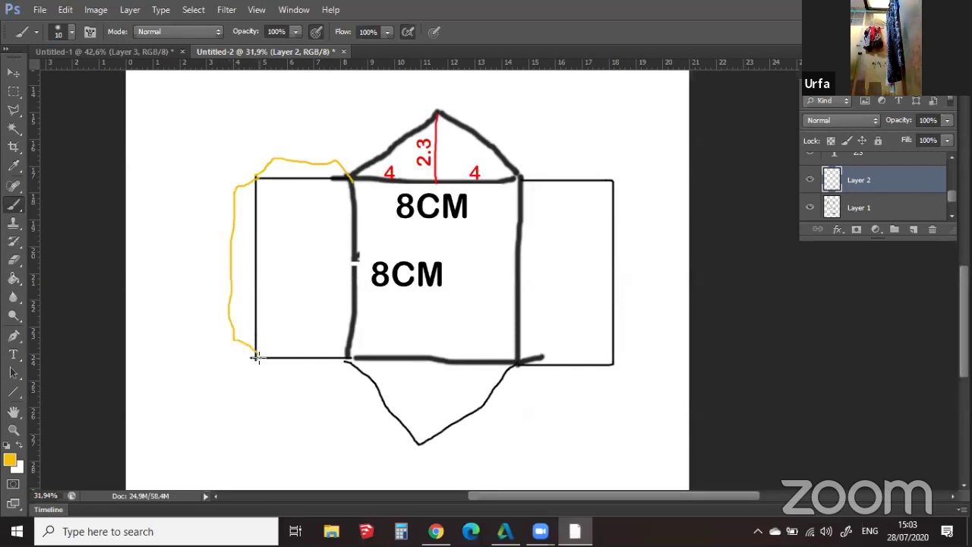
{"action": "mouse_move", "coordinate": [281, 379]}
{"action": "left_mouse_down"}
{"action": "mouse_move", "coordinate": [330, 384]}
{"action": "mouse_move", "coordinate": [349, 364]}
{"action": "mouse_move", "coordinate": [357, 370]}
{"action": "left_mouse_up"}
Brush yellow glue tabs along the lower and upper edges of the right rectangular panel
{"action": "left_click_drag", "start_coordinate": [517, 365], "coordinate": [549, 389]}
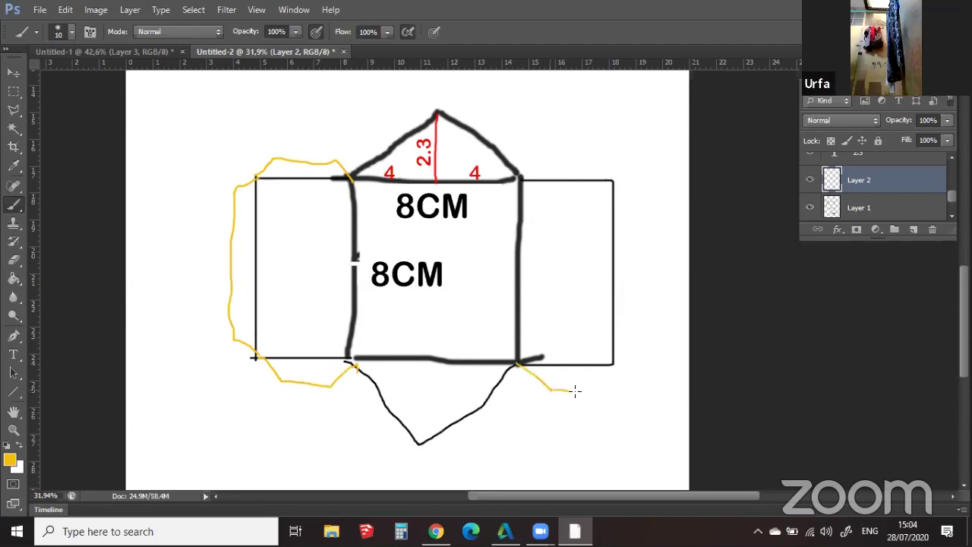
{"action": "left_click_drag", "start_coordinate": [593, 392], "coordinate": [613, 369]}
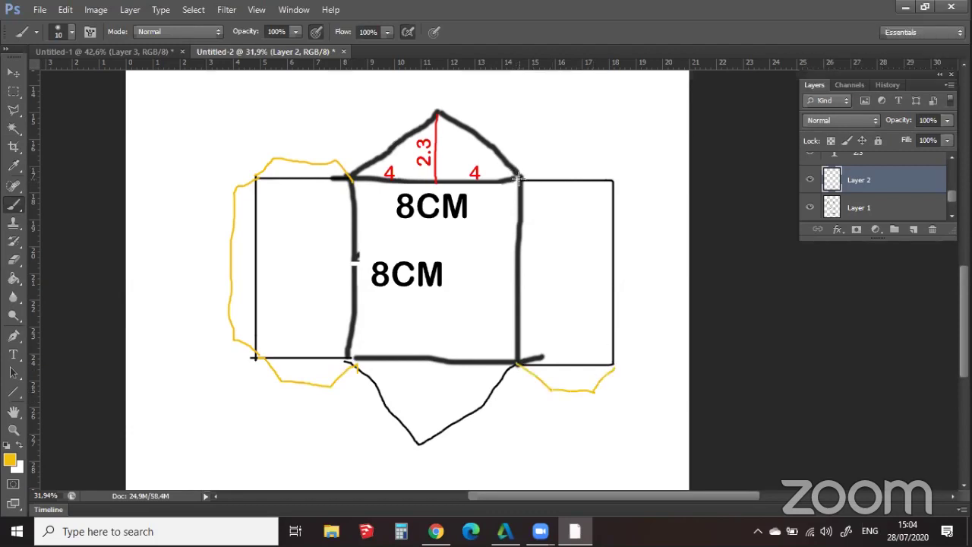
{"action": "mouse_move", "coordinate": [517, 179]}
{"action": "left_mouse_down"}
{"action": "mouse_move", "coordinate": [541, 151]}
{"action": "mouse_move", "coordinate": [586, 151]}
{"action": "mouse_move", "coordinate": [615, 180]}
{"action": "left_mouse_up"}
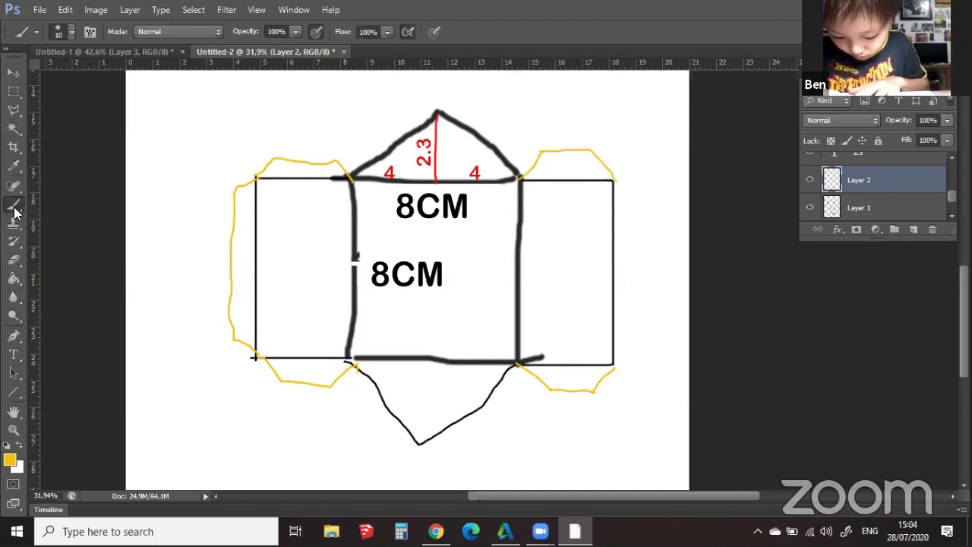
Add the text "4.6" in black #000000 at 36 pt over the left panel's outer edge
{"action": "left_click", "coordinate": [13, 354]}
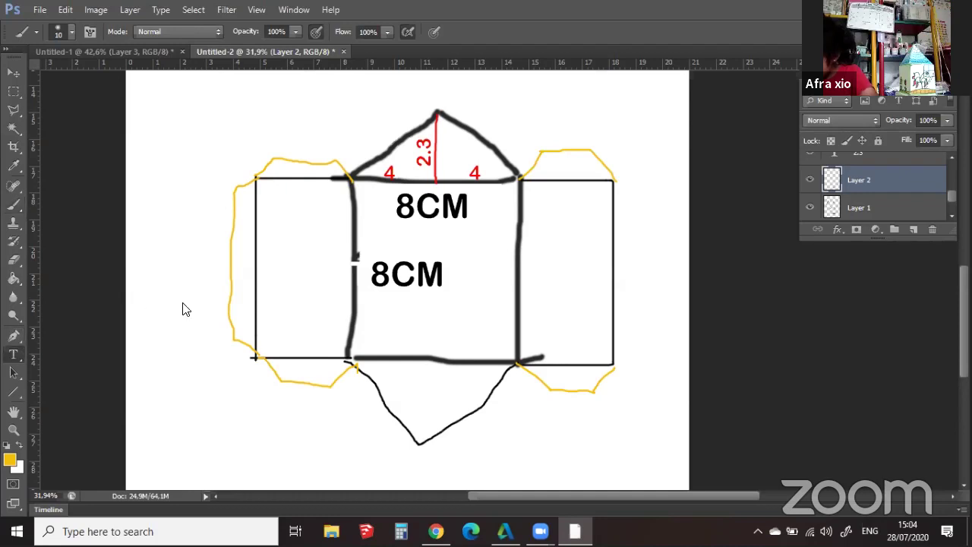
{"action": "left_click", "coordinate": [259, 250]}
{"action": "left_click", "coordinate": [448, 30]}
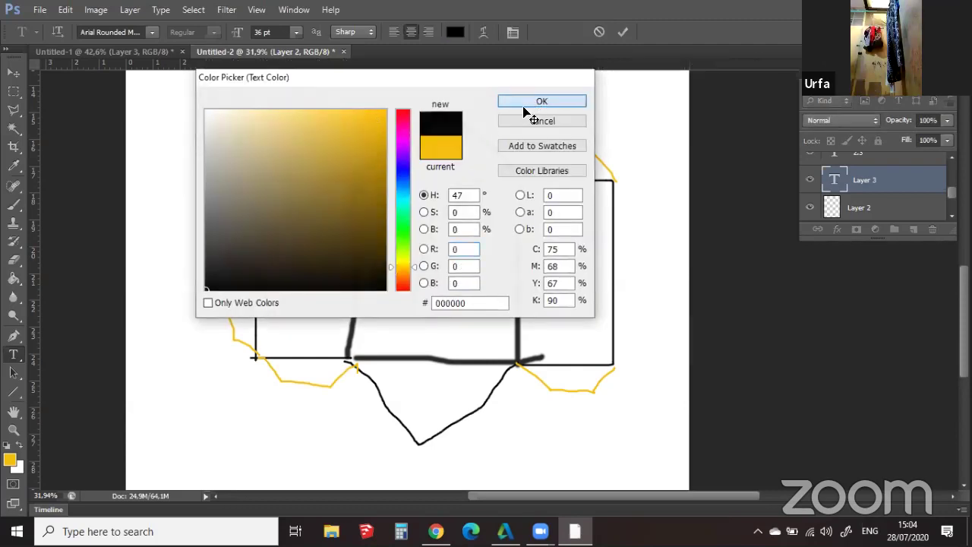
{"action": "left_click", "coordinate": [540, 101]}
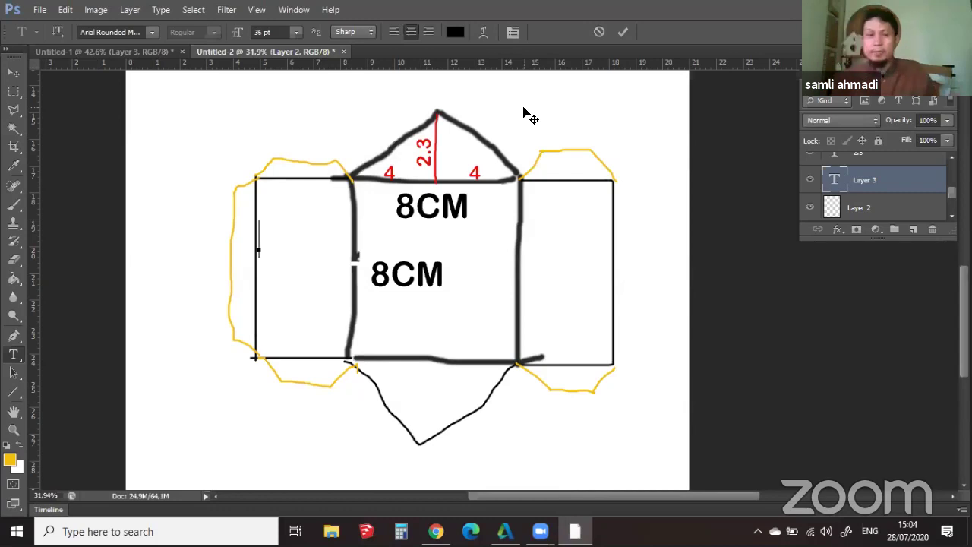
{"action": "scroll", "coordinate": [278, 322], "scroll_direction": "up", "scroll_amount": 1}
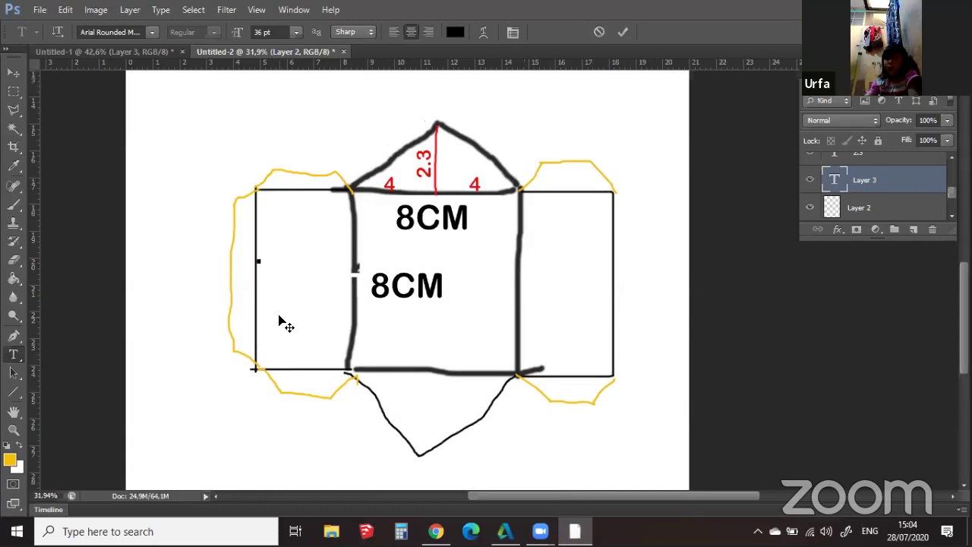
{"action": "type", "text": "4.6"}
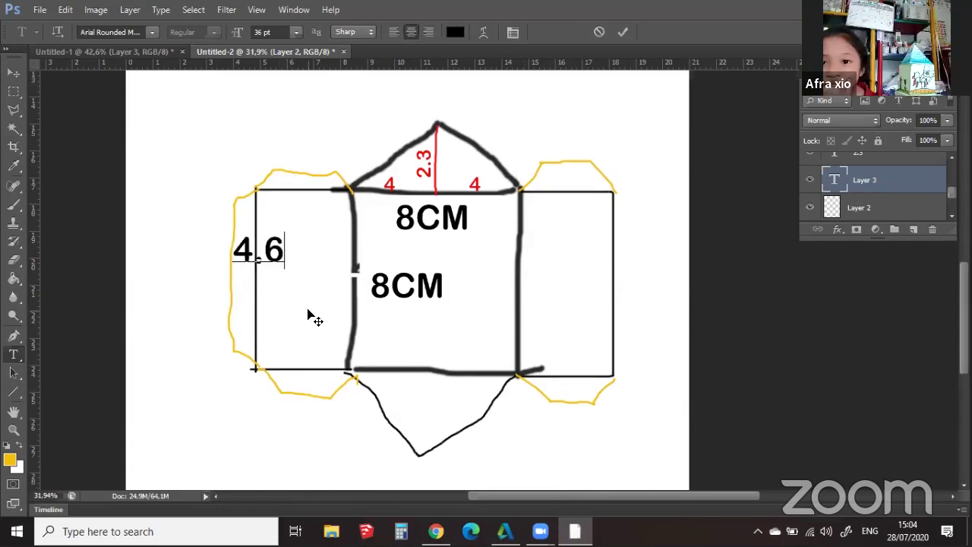
{"action": "key", "text": "ctrl+Return"}
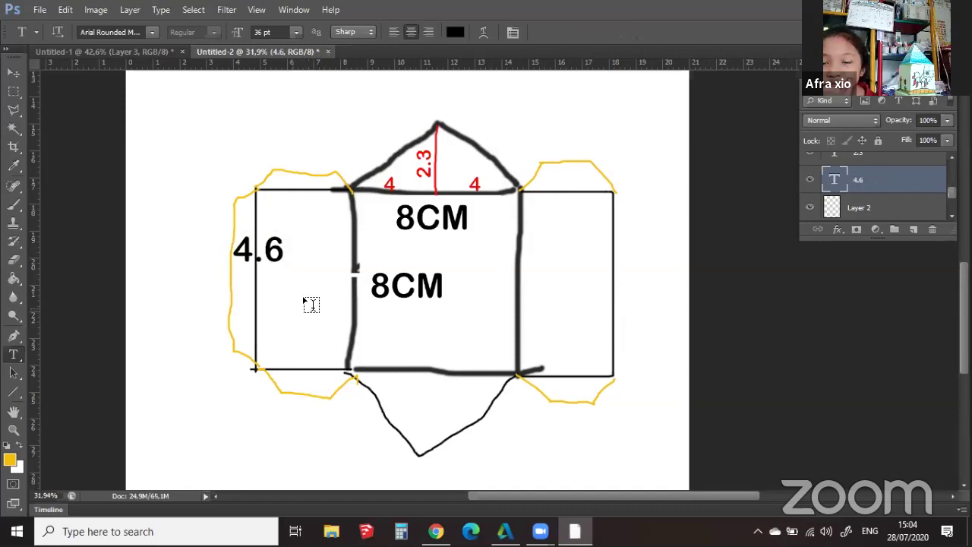
Move the 4.6 label just above the left panel's lower edge and place a copy likewise in the right panel
{"action": "key", "text": "v"}
{"action": "left_click_drag", "start_coordinate": [271, 258], "coordinate": [579, 364]}
{"action": "scroll", "coordinate": [516, 327], "scroll_direction": "right", "scroll_amount": 2}
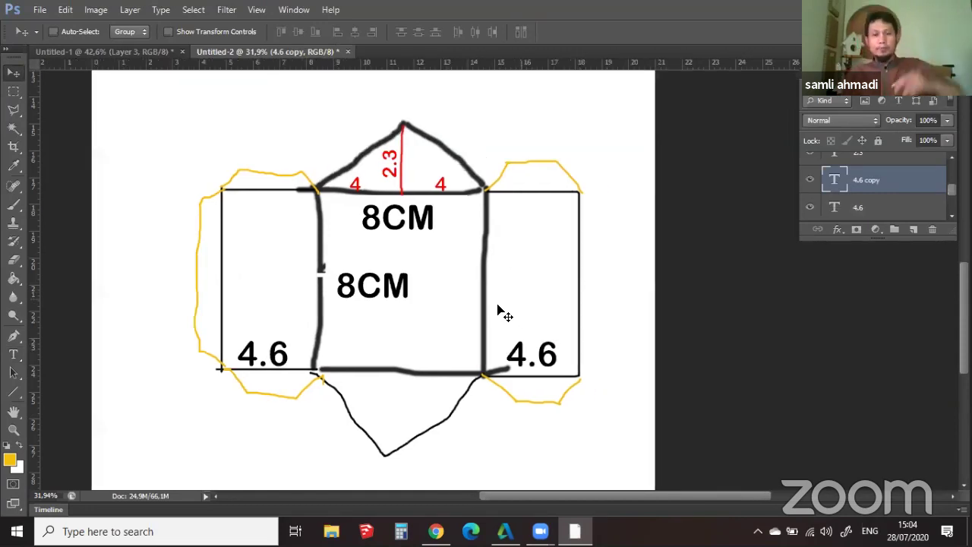
{"action": "scroll", "coordinate": [500, 316], "scroll_direction": "down", "scroll_amount": 1}
{"action": "scroll", "coordinate": [501, 317], "scroll_direction": "down", "scroll_amount": 1}
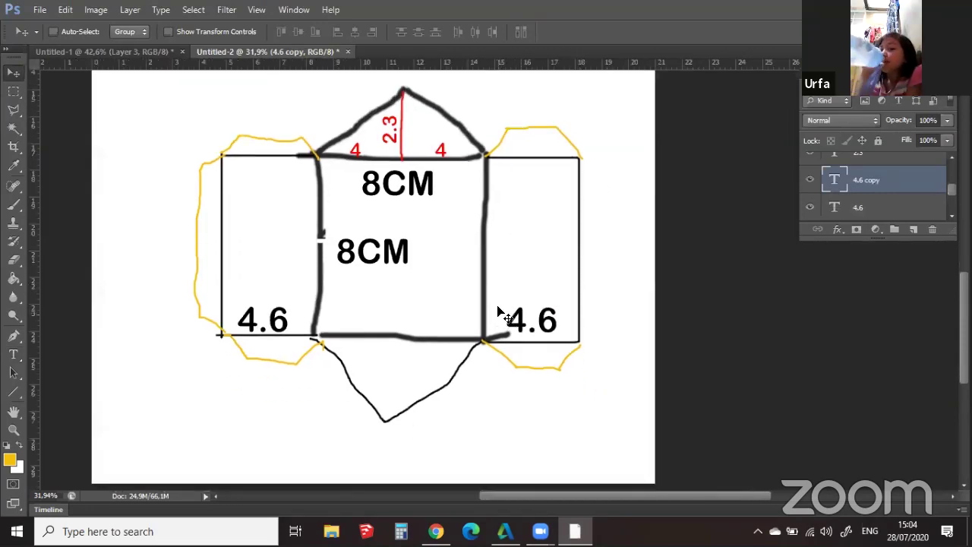
{"action": "scroll", "coordinate": [486, 337], "scroll_direction": "down", "scroll_amount": 2}
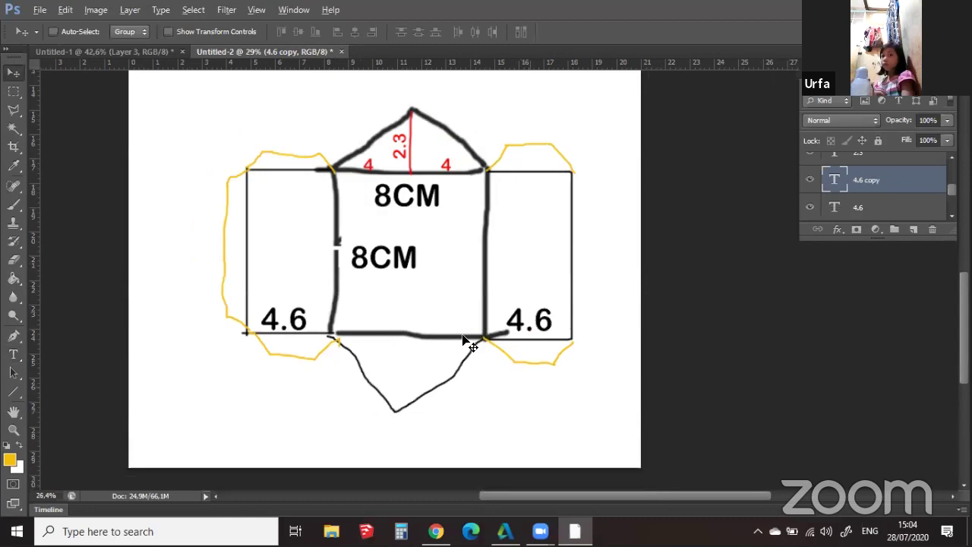
Set the foreground colour to red #f30a0b and add a new empty layer above the copied 4.6 label
{"action": "scroll", "coordinate": [469, 341], "scroll_direction": "down", "scroll_amount": 2}
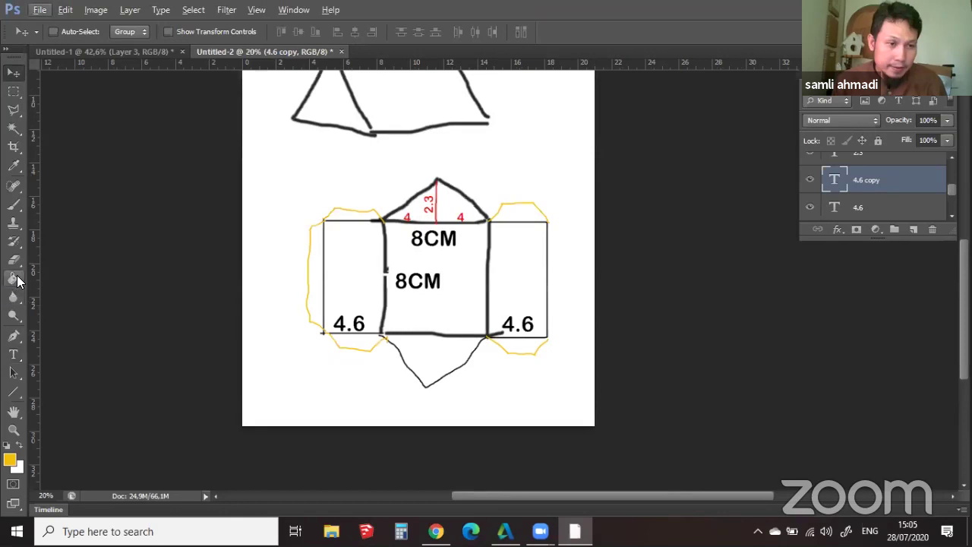
{"action": "left_click", "coordinate": [10, 460]}
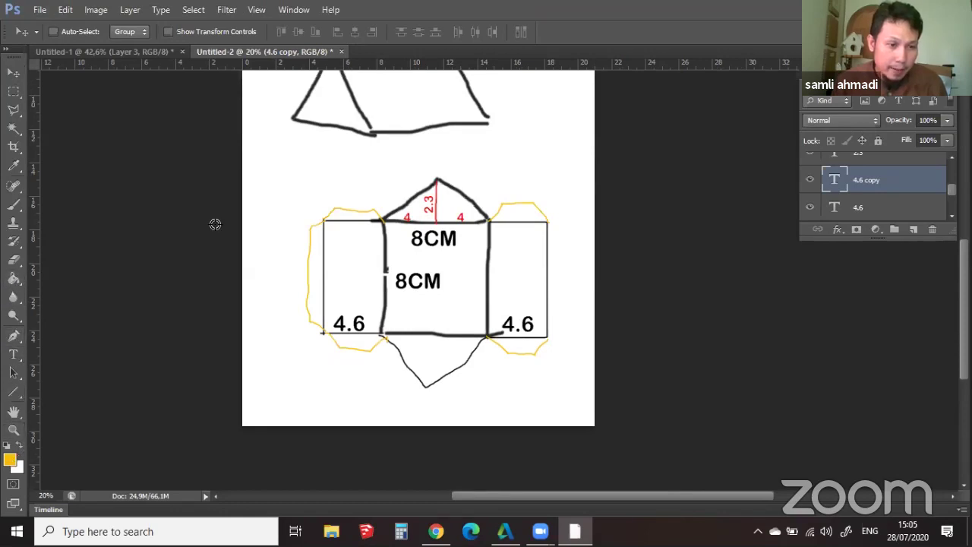
{"action": "left_click", "coordinate": [390, 116]}
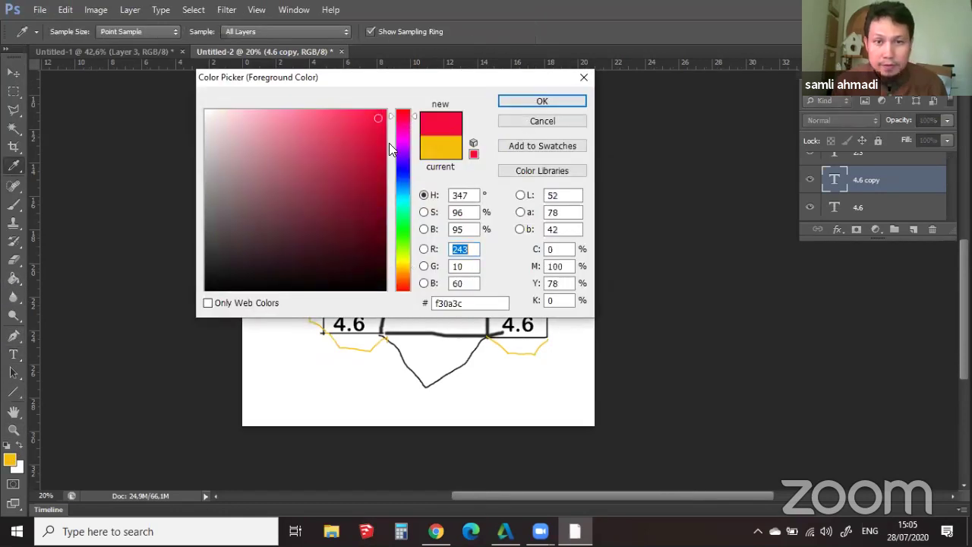
{"action": "left_click", "coordinate": [402, 110]}
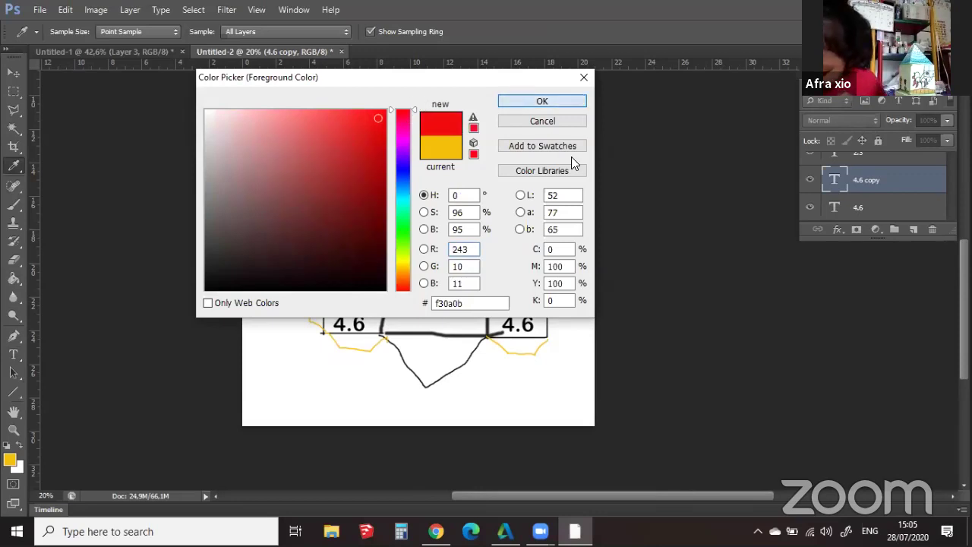
{"action": "key", "text": "Return"}
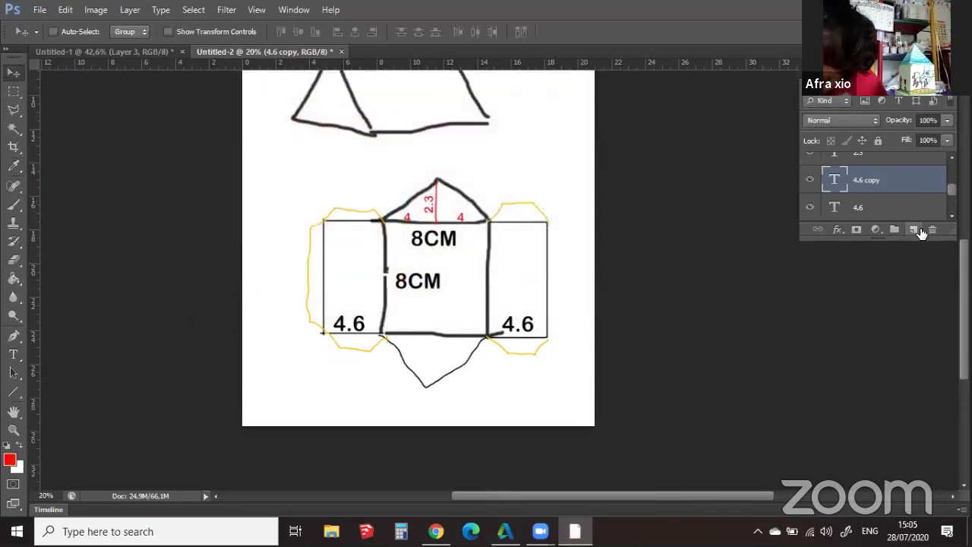
{"action": "left_click", "coordinate": [913, 229]}
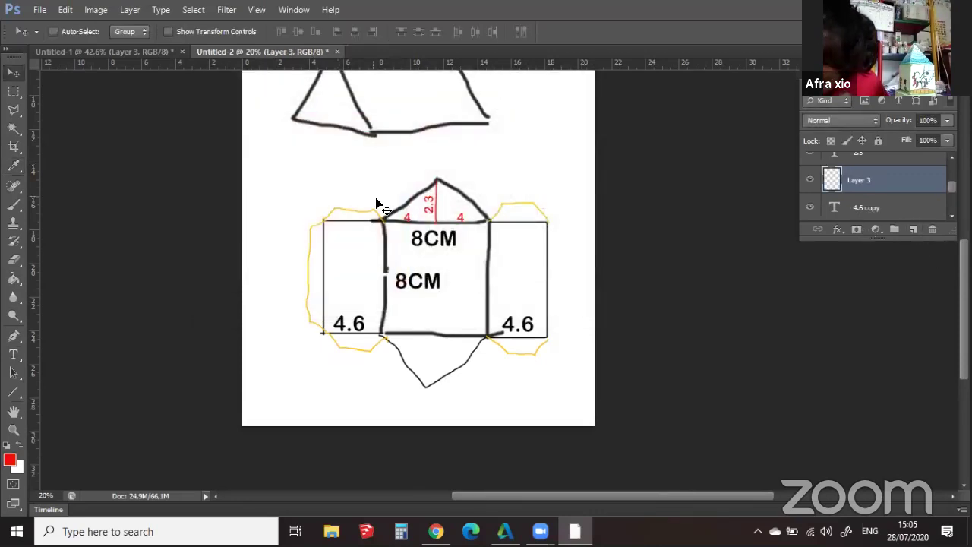
Brush a red cutting line around the whole outer contour of the roof net, following its glue tabs and triangular ends
{"action": "key", "text": "b"}
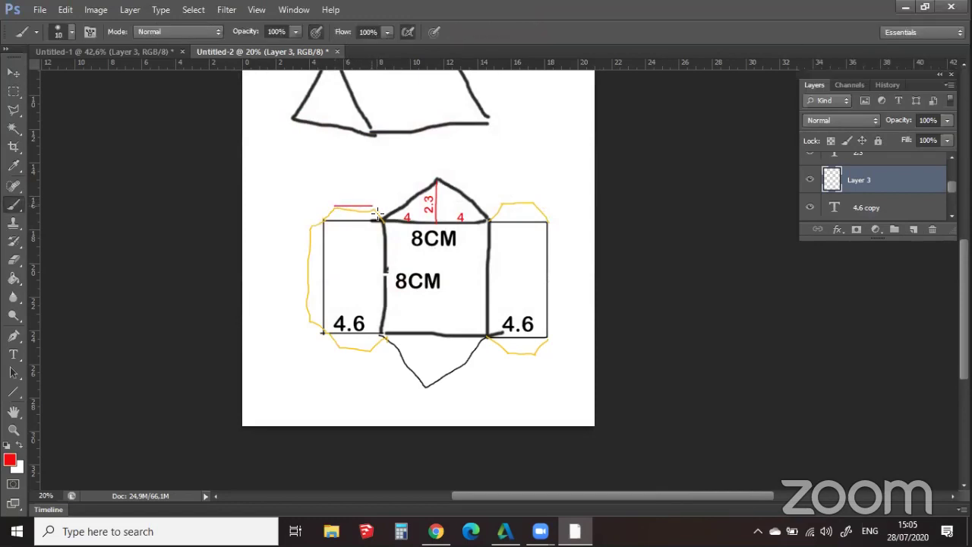
{"action": "mouse_move", "coordinate": [414, 193]}
{"action": "left_mouse_down"}
{"action": "mouse_move", "coordinate": [439, 169]}
{"action": "mouse_move", "coordinate": [491, 219]}
{"action": "mouse_move", "coordinate": [507, 202]}
{"action": "mouse_move", "coordinate": [535, 204]}
{"action": "left_mouse_up"}
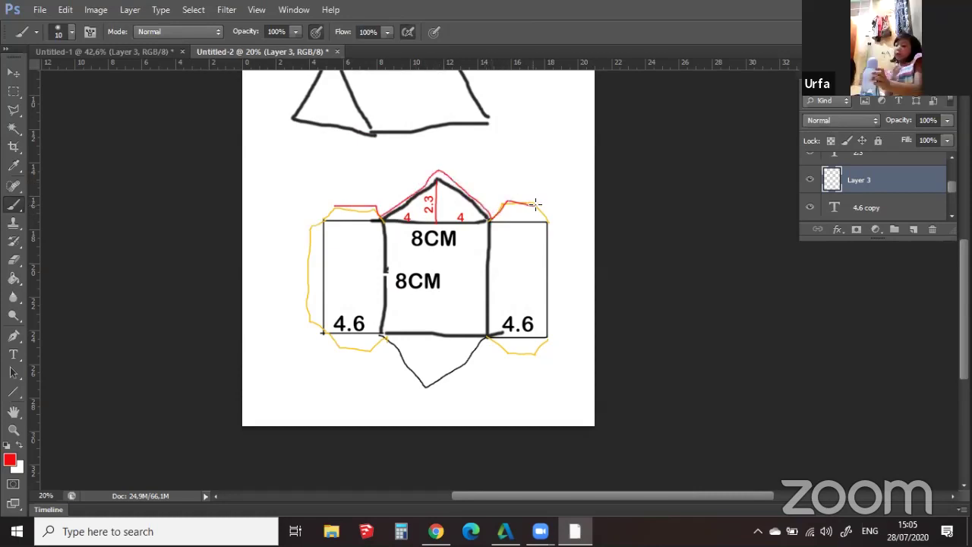
{"action": "left_click_drag", "start_coordinate": [550, 240], "coordinate": [556, 317]}
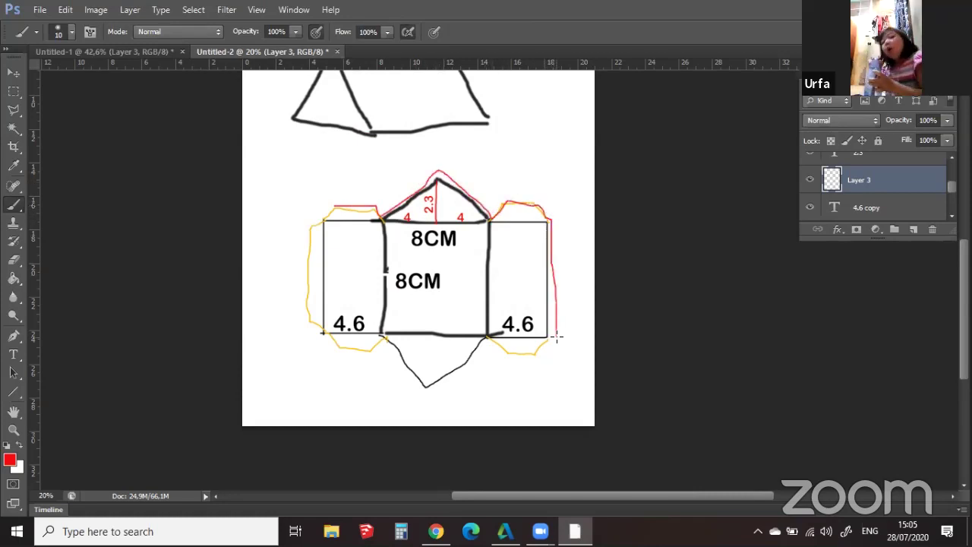
{"action": "mouse_move", "coordinate": [507, 361]}
{"action": "left_mouse_down"}
{"action": "mouse_move", "coordinate": [488, 337]}
{"action": "mouse_move", "coordinate": [429, 398]}
{"action": "mouse_move", "coordinate": [385, 335]}
{"action": "mouse_move", "coordinate": [369, 354]}
{"action": "mouse_move", "coordinate": [335, 349]}
{"action": "mouse_move", "coordinate": [310, 322]}
{"action": "mouse_move", "coordinate": [300, 255]}
{"action": "mouse_move", "coordinate": [307, 227]}
{"action": "mouse_move", "coordinate": [343, 193]}
{"action": "left_mouse_up"}
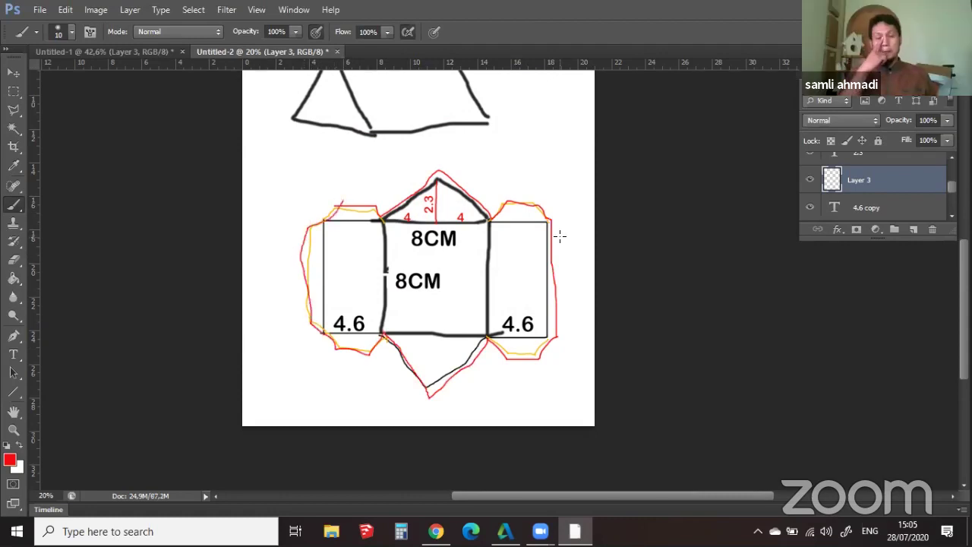